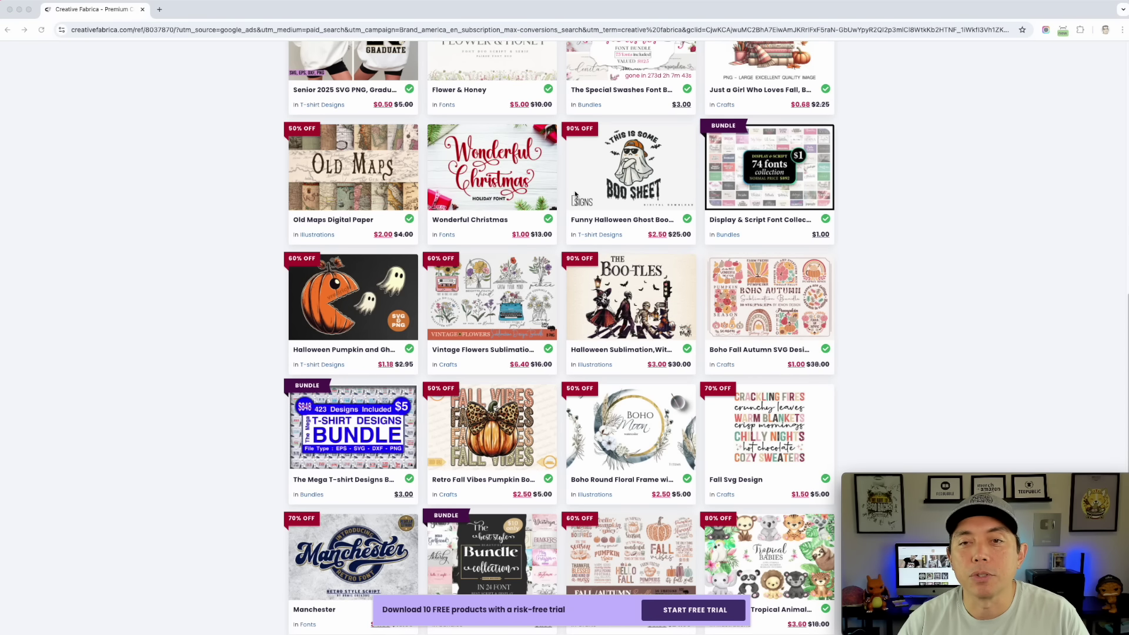
Search Creative Fabrica for "halloween" across all categories.
scroll(725, 255, up, 8)
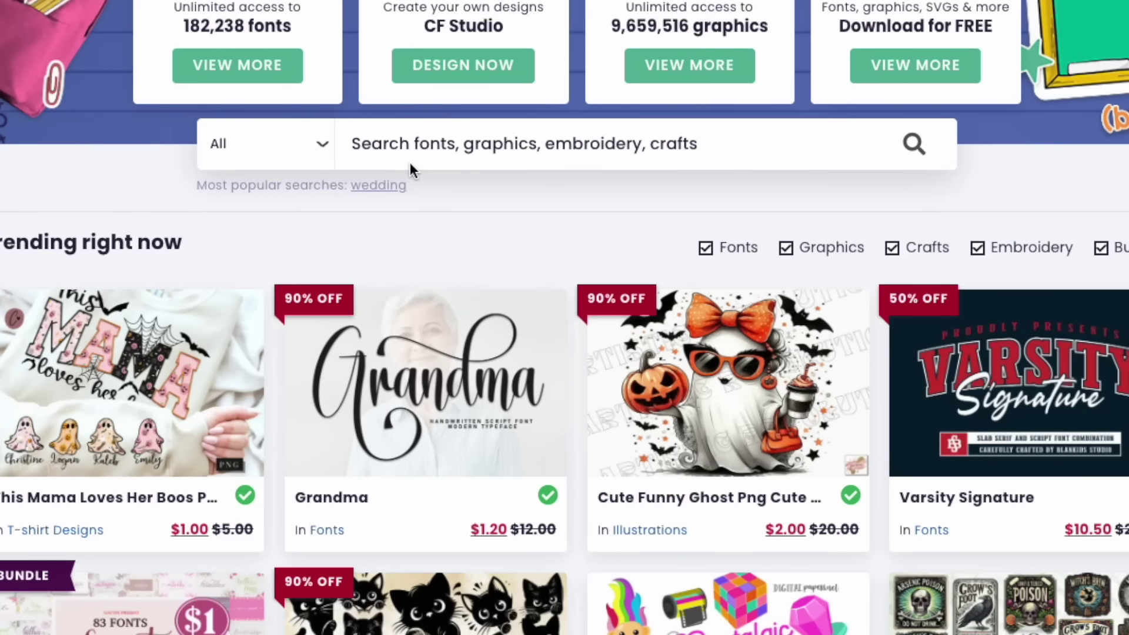
text(h)
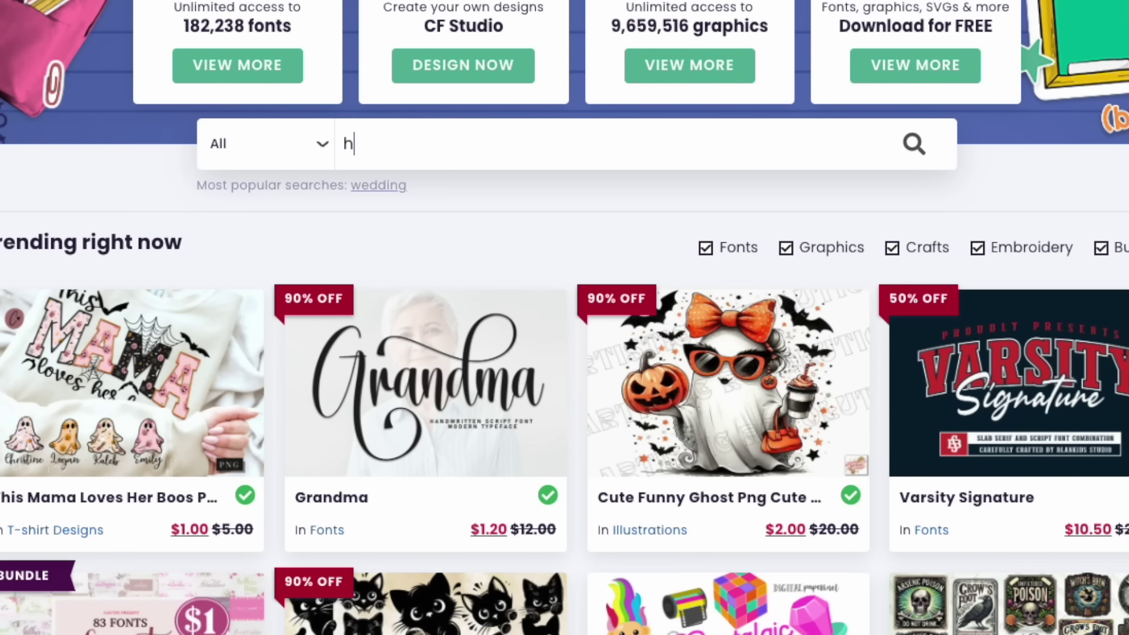
text(alloween)
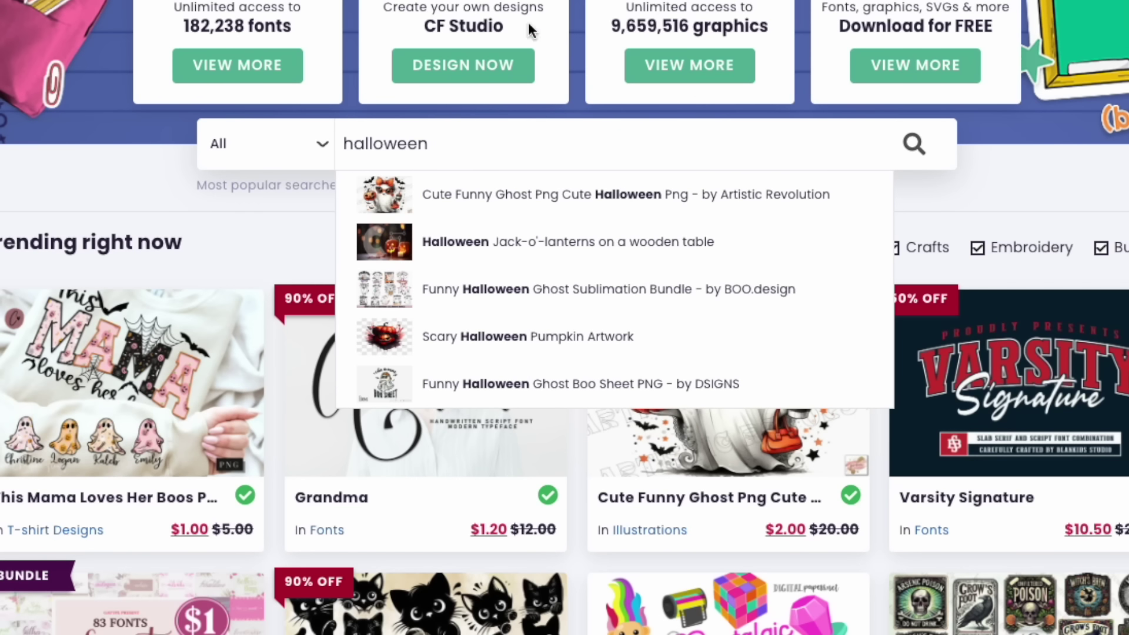
key(Return)
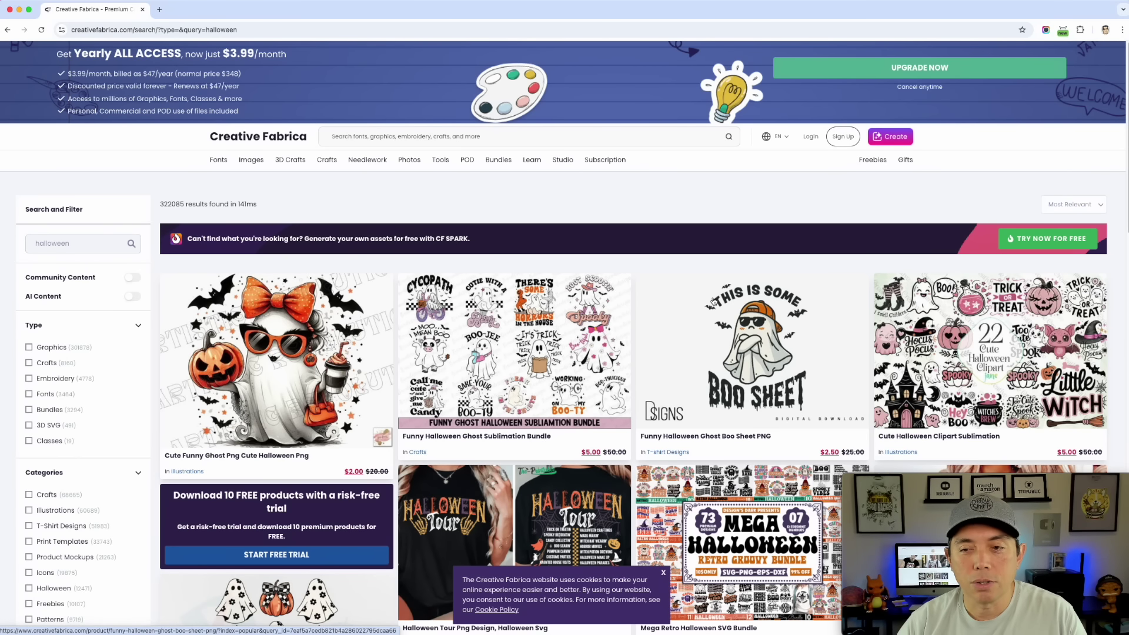
Browse the Halloween search results and open the product page of the Pink Halloween PNG Sublimation Bundle.
scroll(712, 315, down, 2)
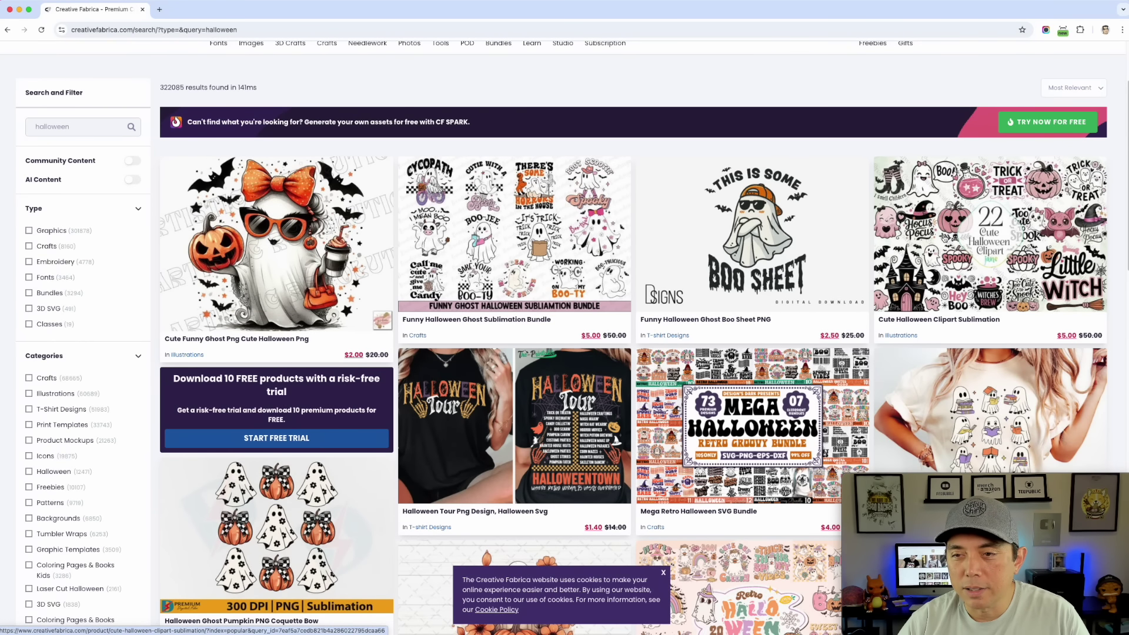
scroll(655, 348, down, 4)
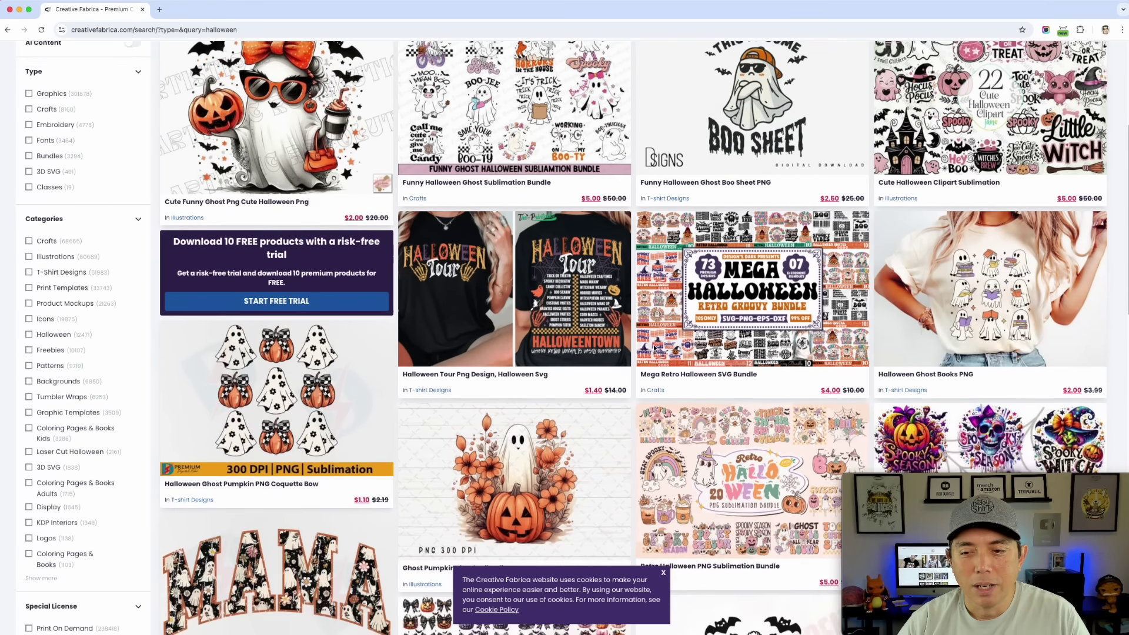
scroll(654, 347, down, 7)
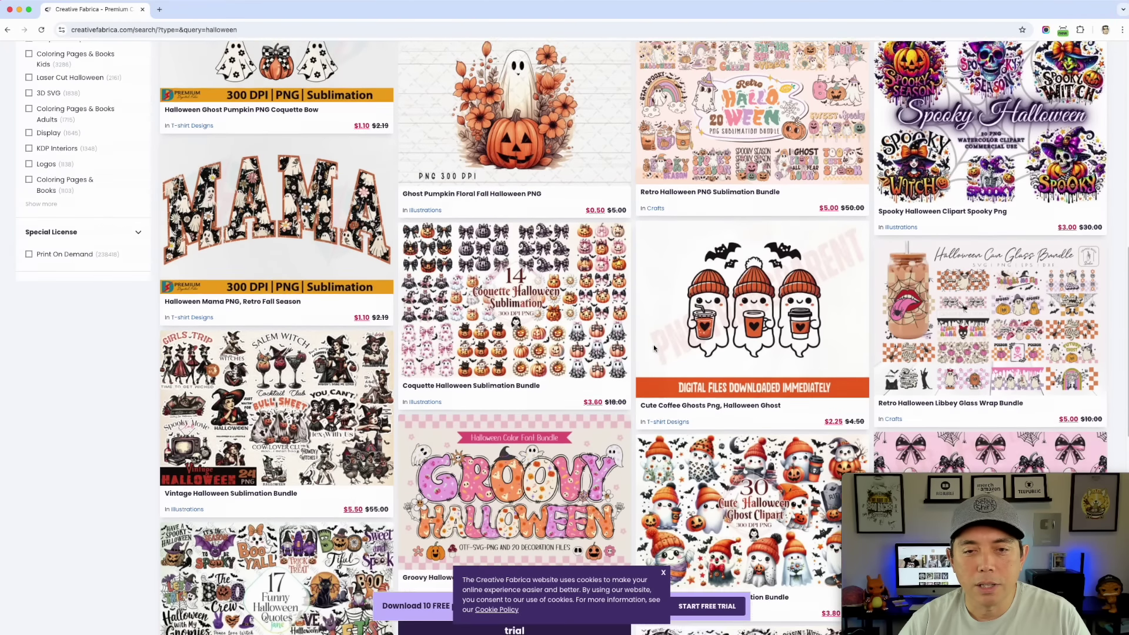
scroll(655, 347, down, 2)
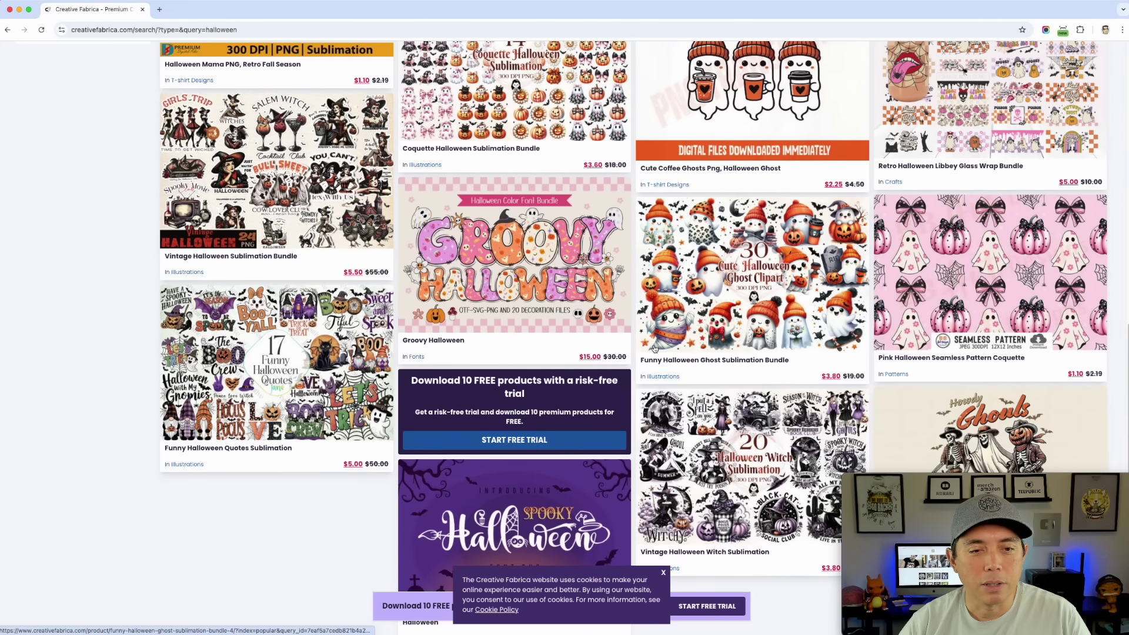
scroll(654, 348, down, 8)
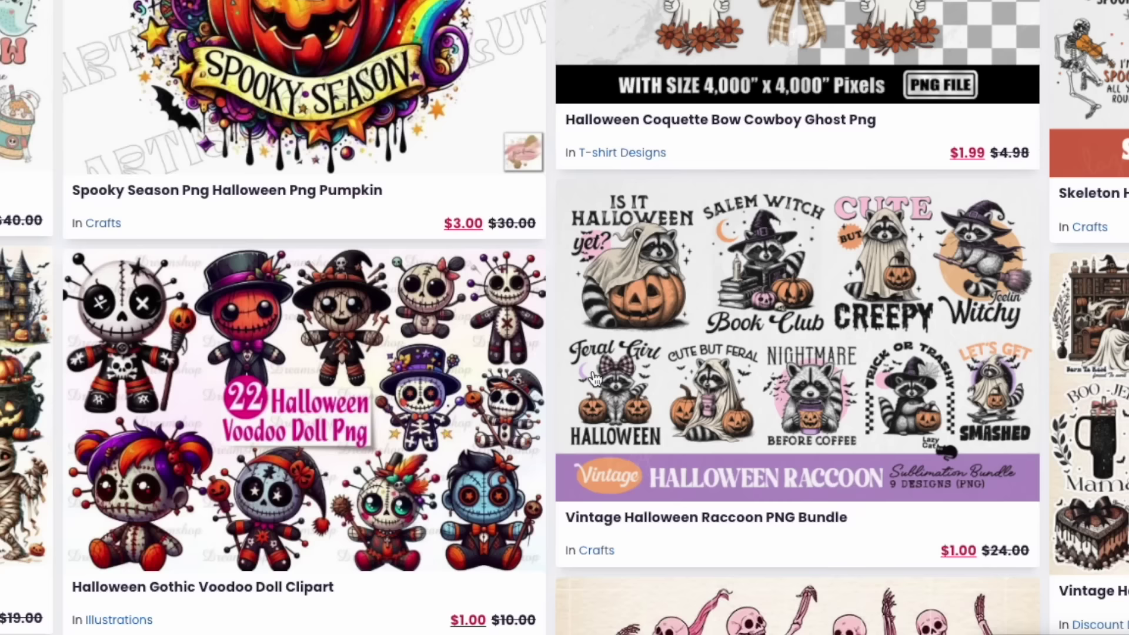
scroll(594, 376, down, 1)
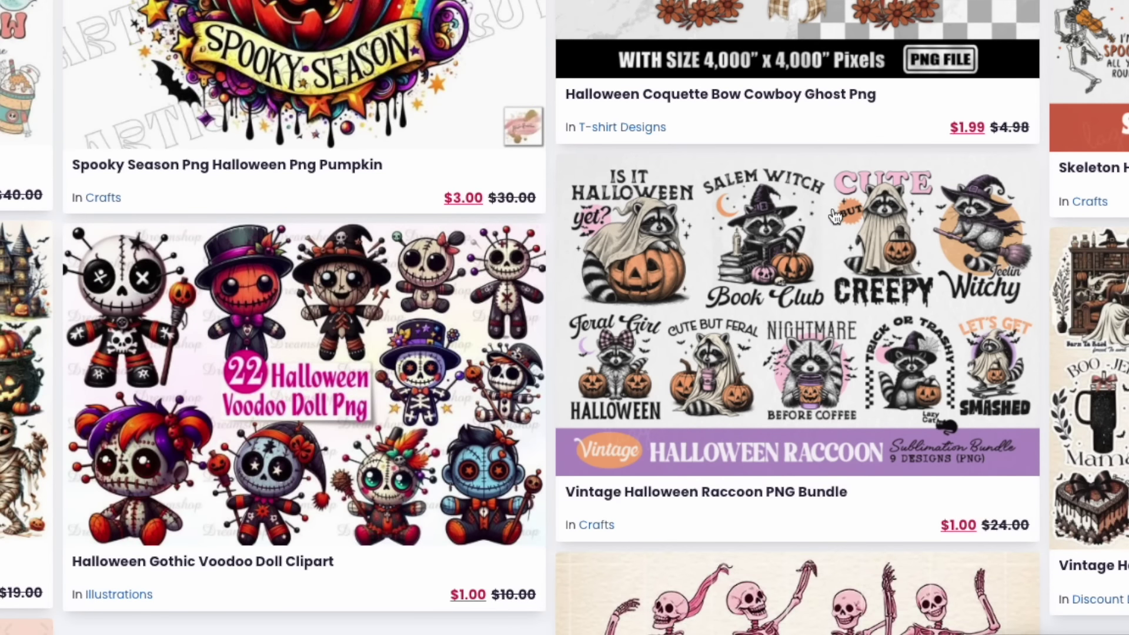
scroll(688, 364, down, 1)
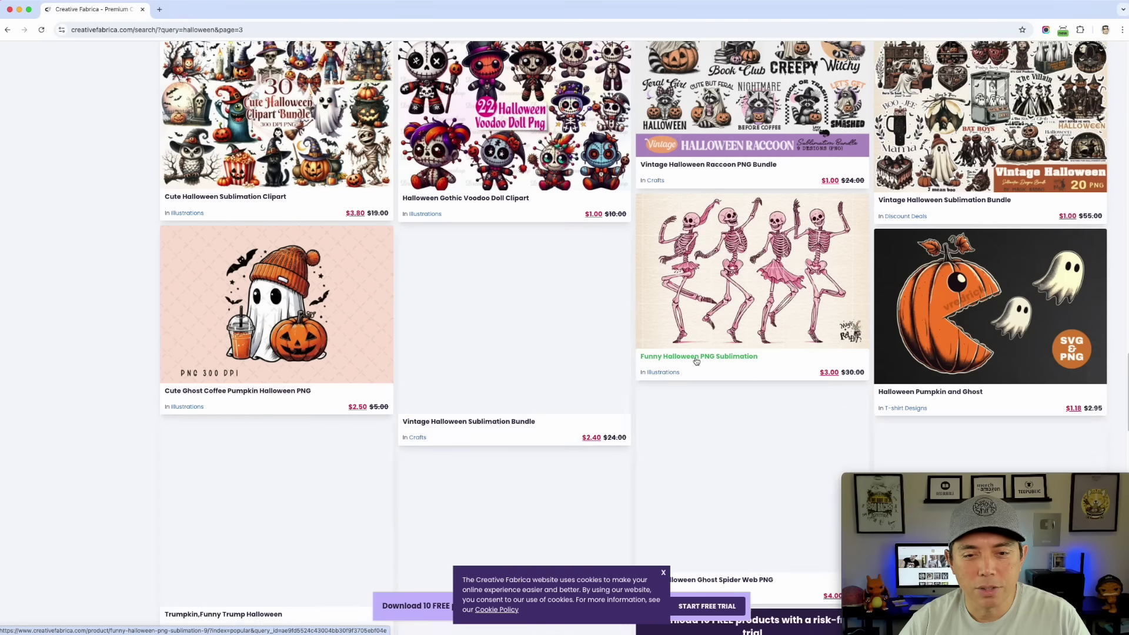
scroll(697, 361, down, 8)
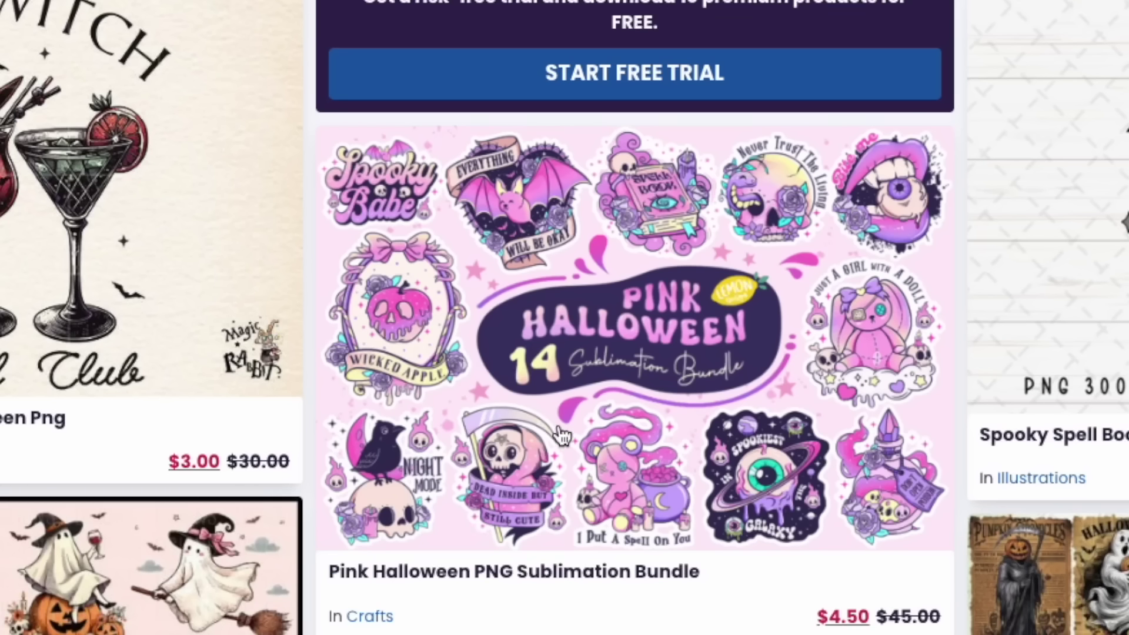
click(646, 424)
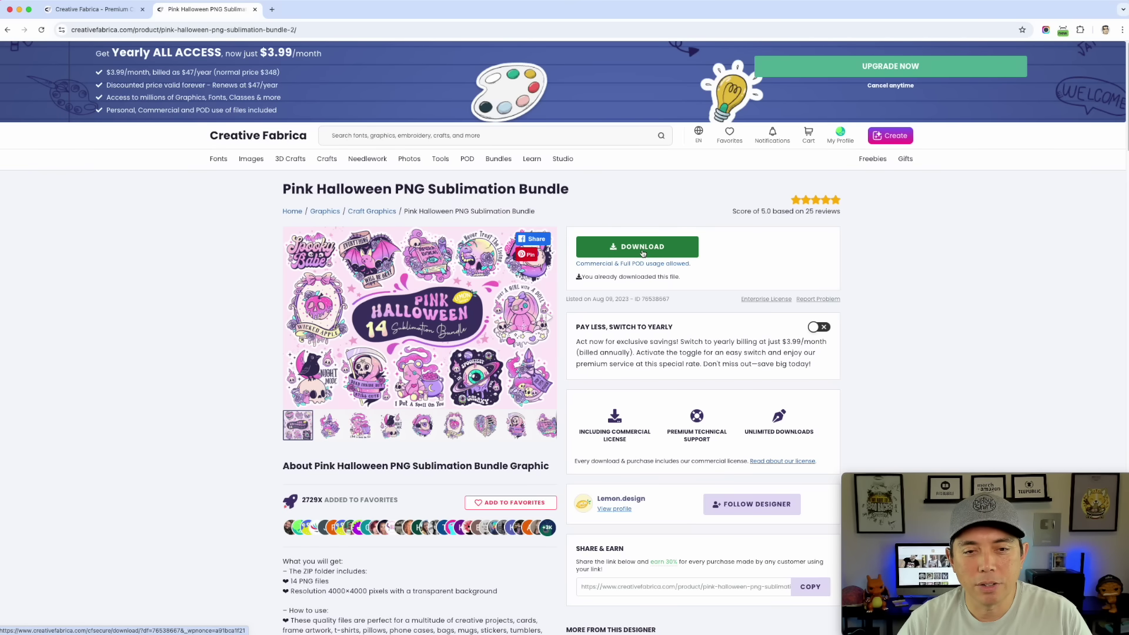
Switch to Affinity Designer and draw a portrait artboard about 4770 by 5640 px to the left of the Spooky Babe artboard.
drag(1128, 54, 634, 88)
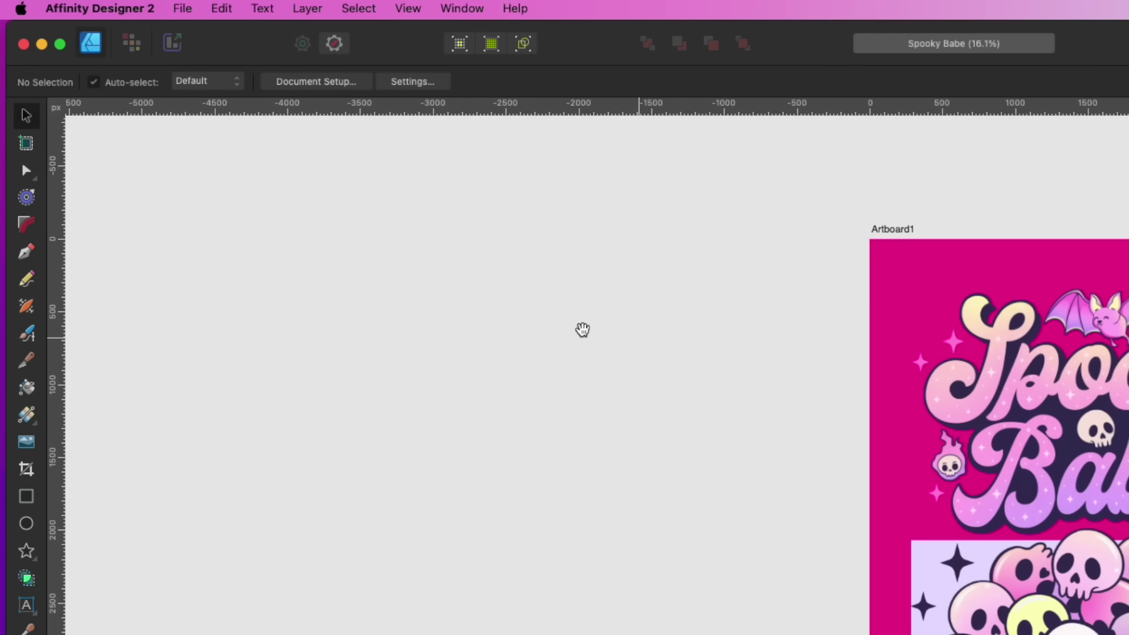
drag(582, 328, 988, 305)
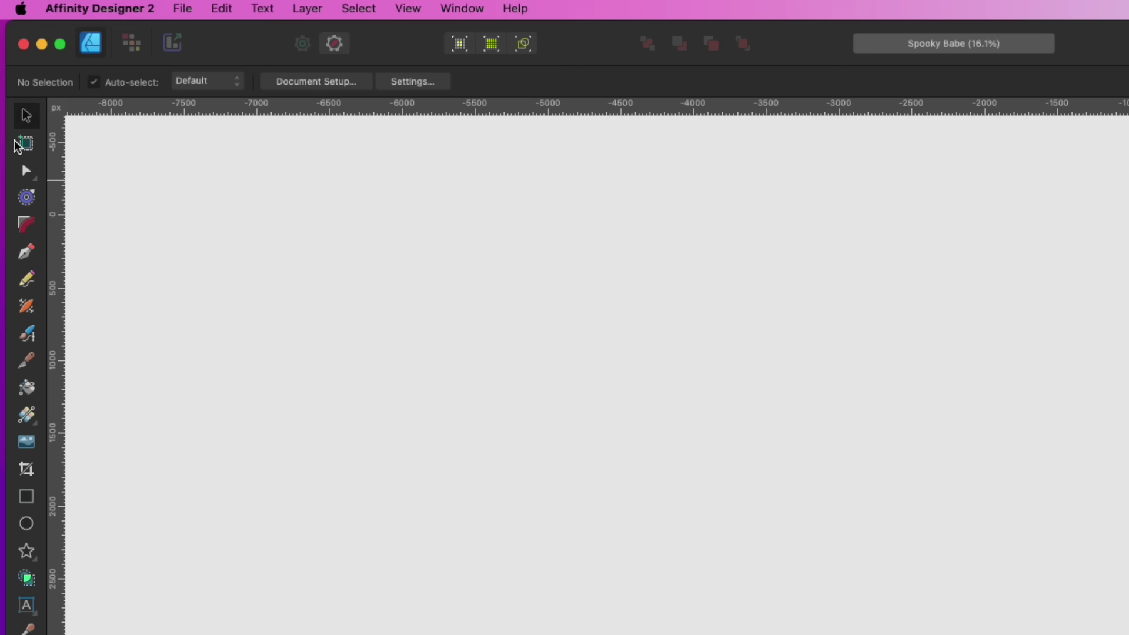
click(27, 145)
drag(486, 181, 612, 518)
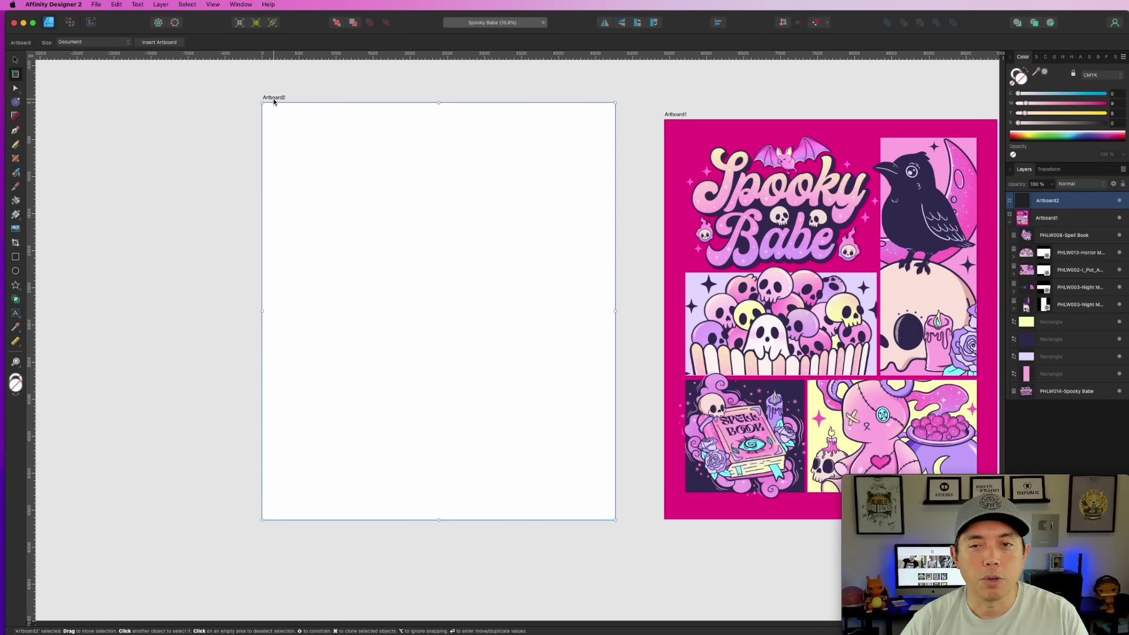
Resize the new artboard to 4500 px wide and 5400 px high.
key(m)
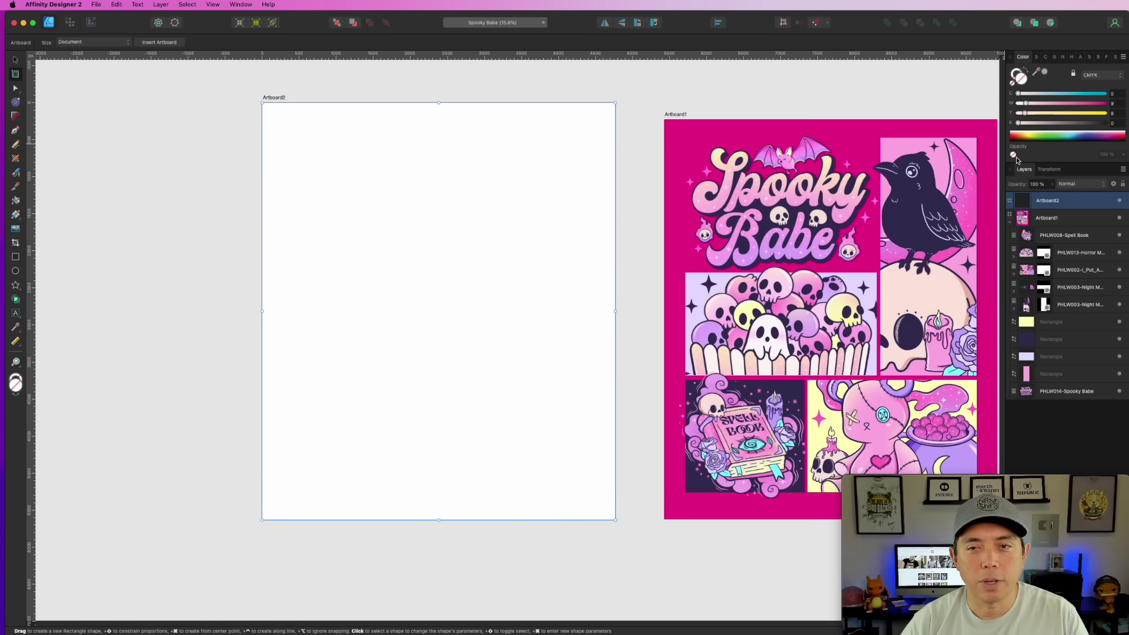
click(1050, 169)
click(1101, 186)
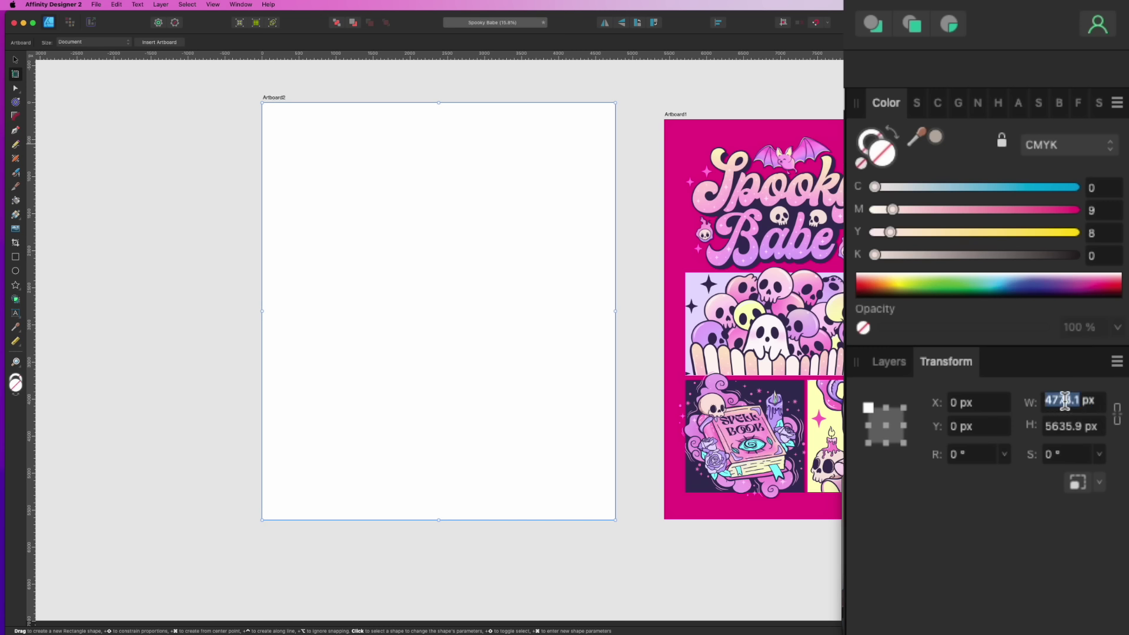
text(4500)
key(Tab)
text(5400)
key(Return)
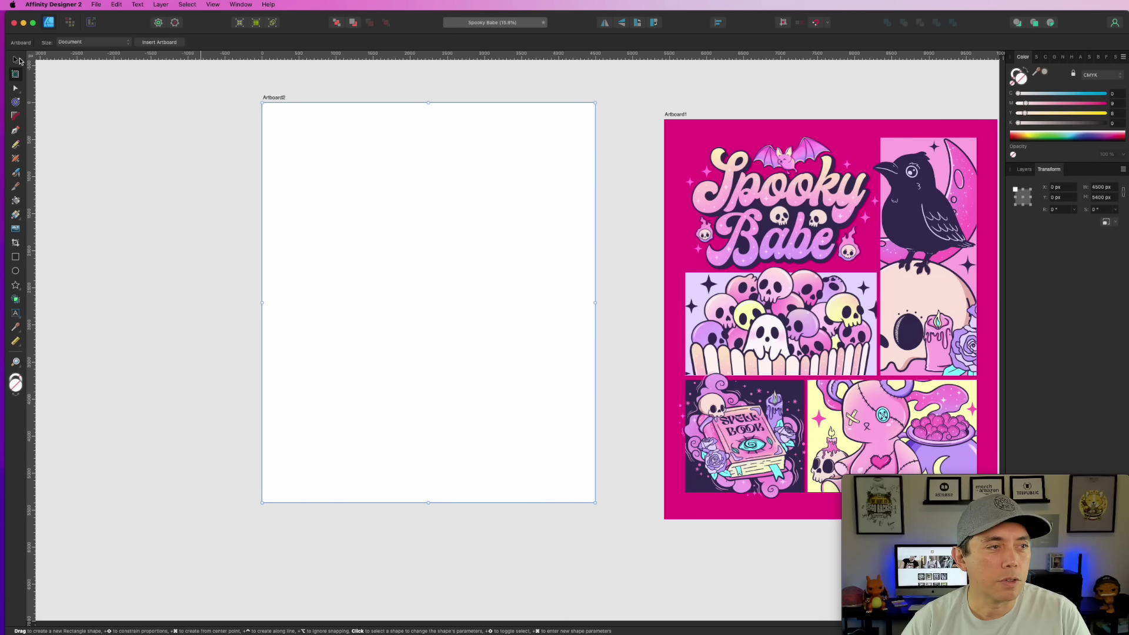
Move the new artboard slightly down to line it up with Artboard1 and deselect it.
key(v)
drag(277, 97, 278, 116)
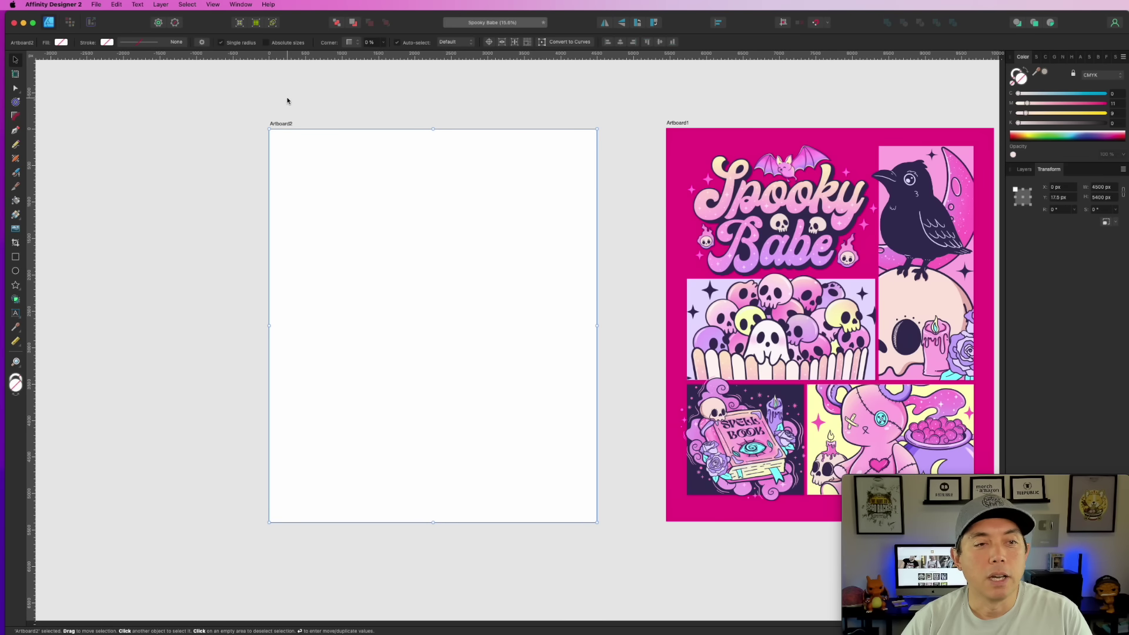
click(306, 108)
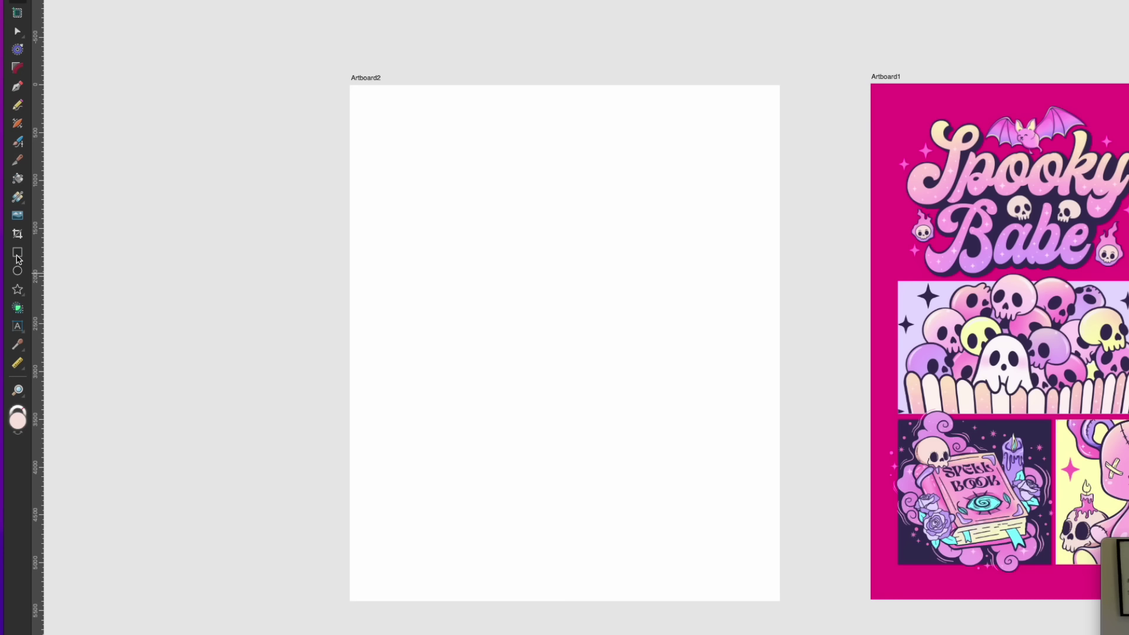
Draw a pale pink rectangle about 3910 by 4830 px inside Artboard2 and centre it horizontally on the artboard.
click(18, 257)
mouse_move(372, 104)
mouse_down()
mouse_move(682, 553)
mouse_move(749, 572)
mouse_up()
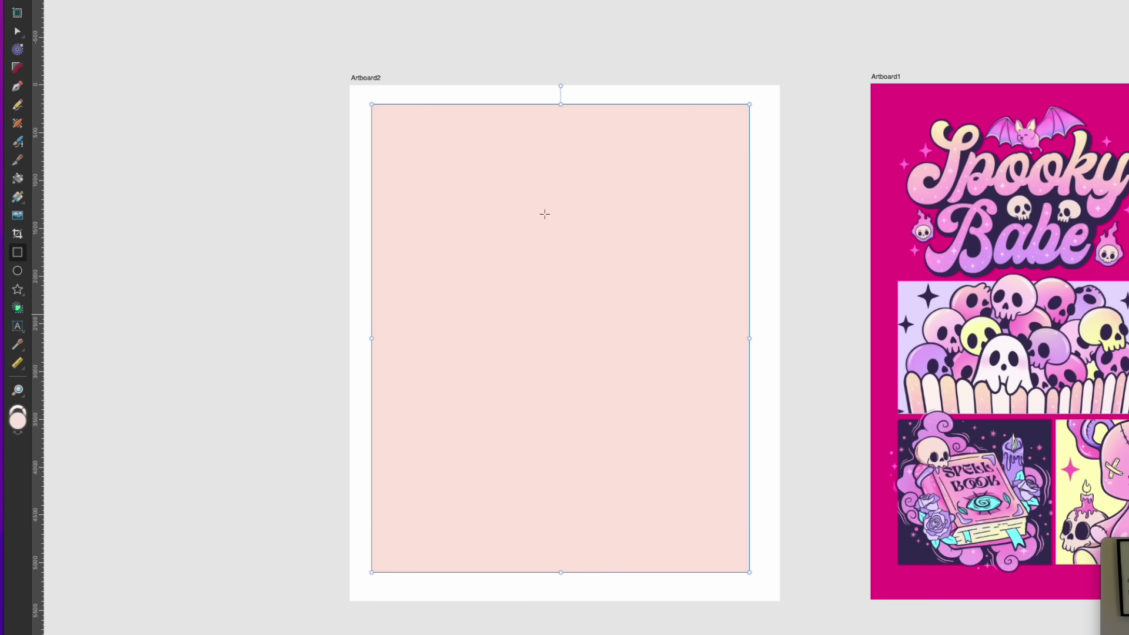
drag(372, 104, 376, 110)
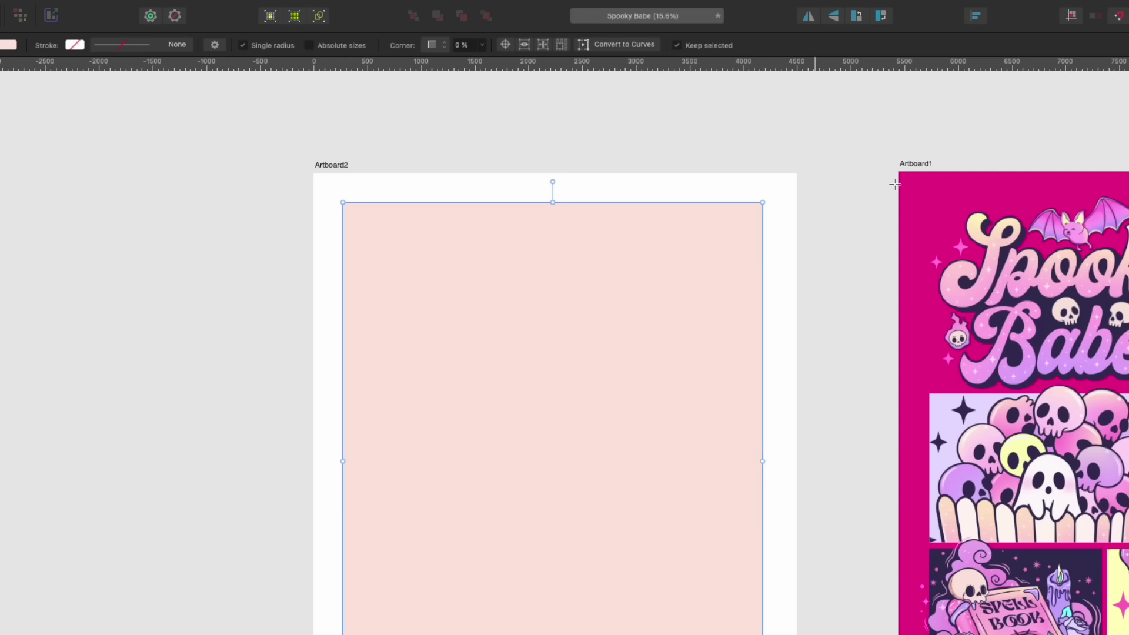
click(976, 16)
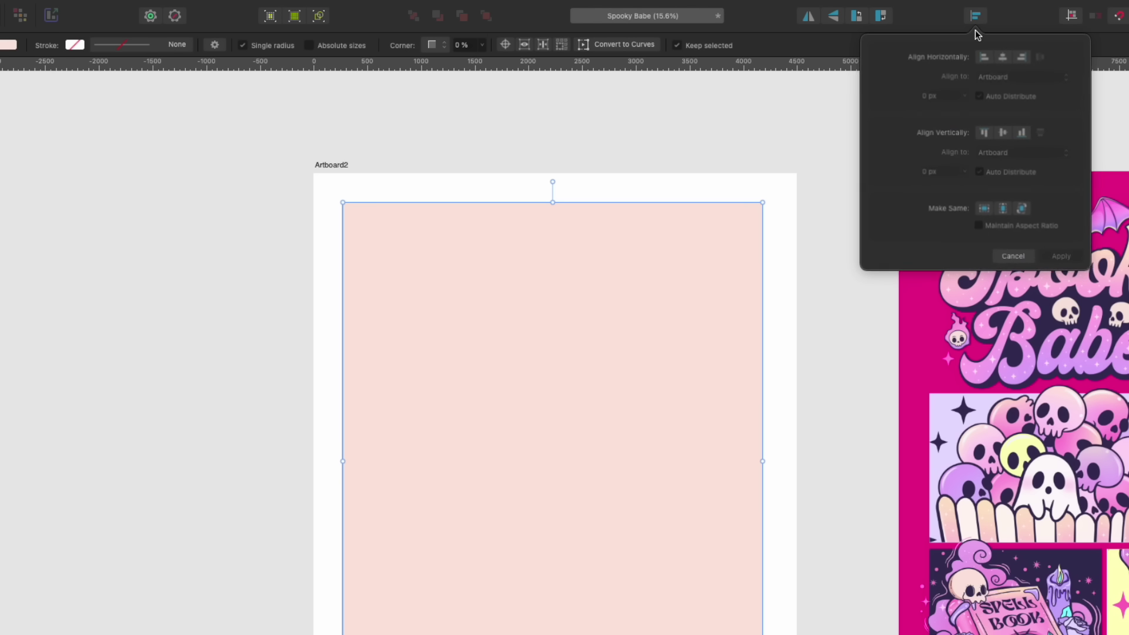
click(1003, 57)
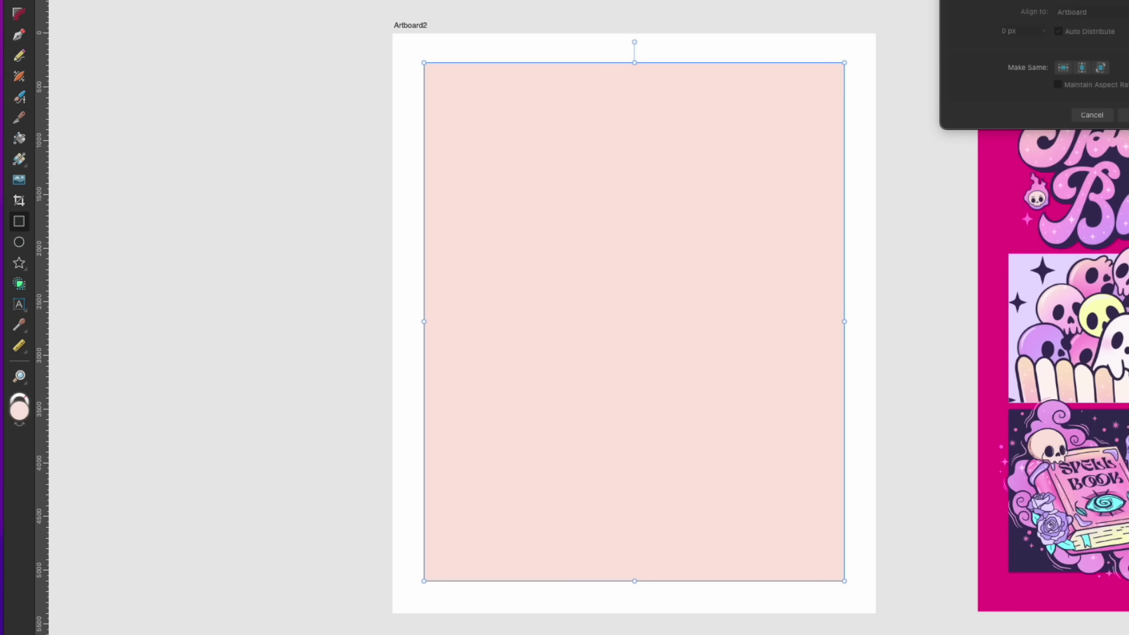
click(1061, 255)
Place guides along the left, right, top and bottom edges of the pink rectangle to mark the artboard margins.
key(v)
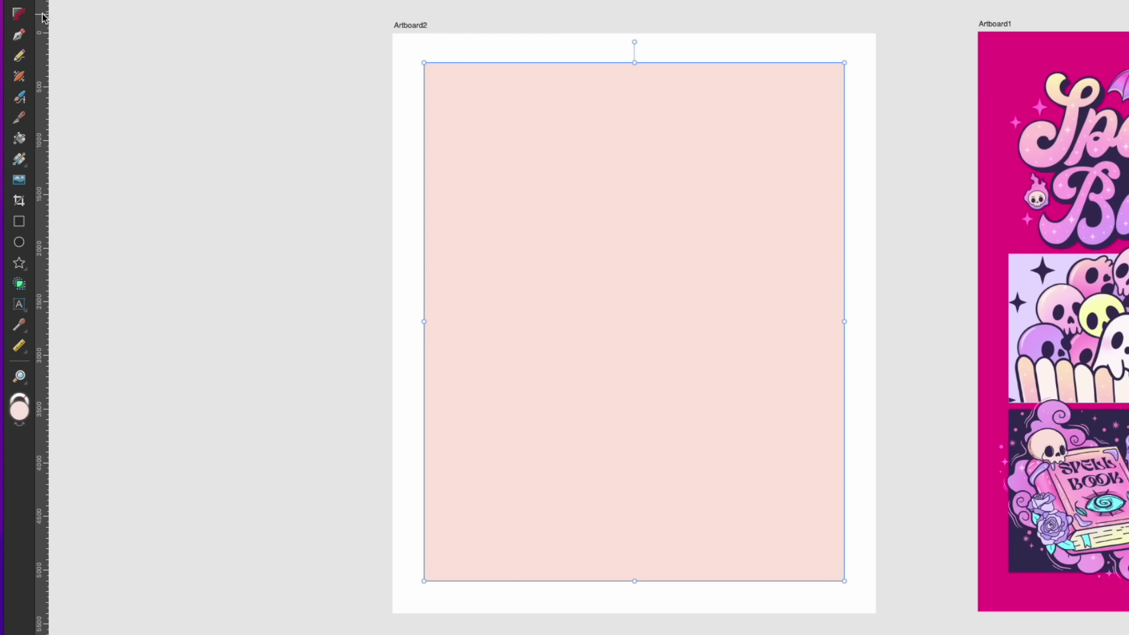
drag(41, 10, 423, 30)
drag(46, 68, 846, 136)
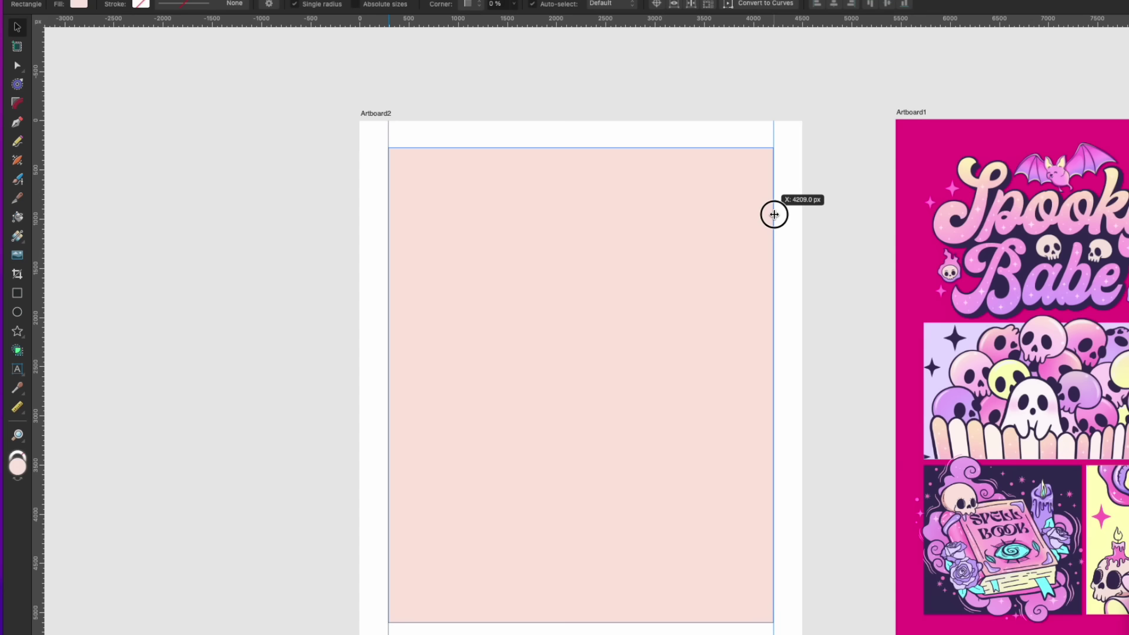
drag(774, 214, 774, 214)
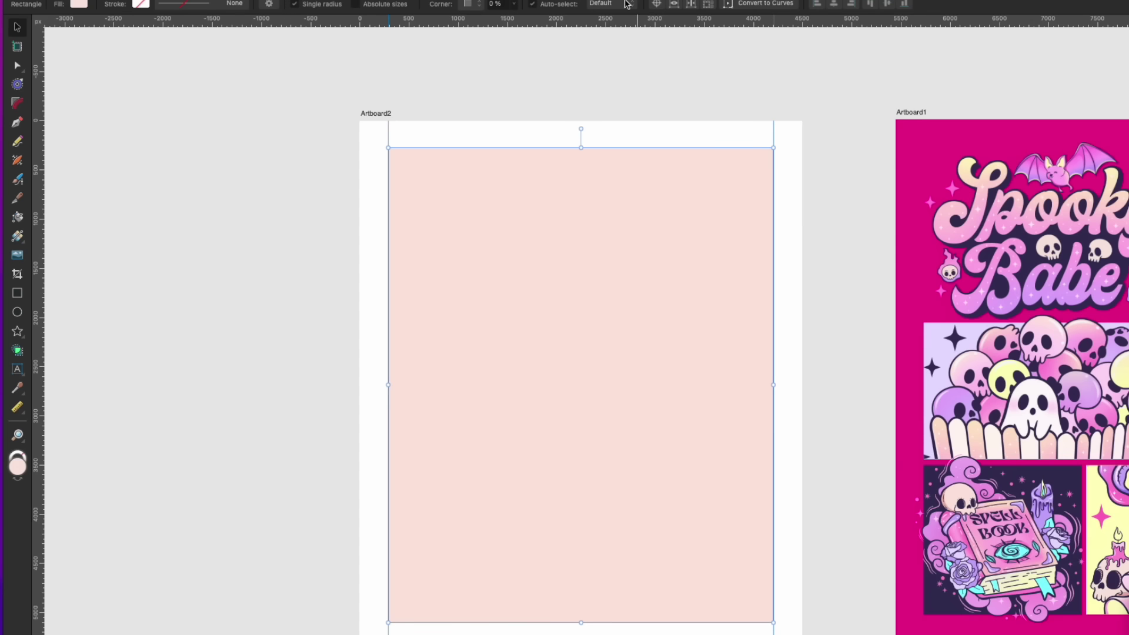
drag(603, 24, 618, 621)
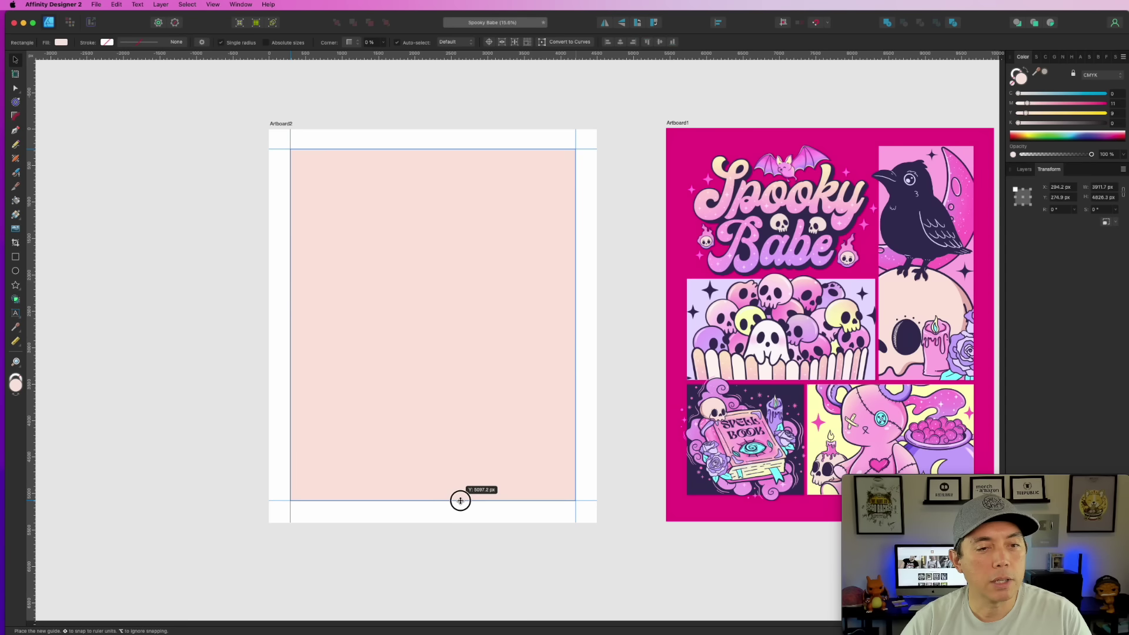
drag(461, 501, 461, 501)
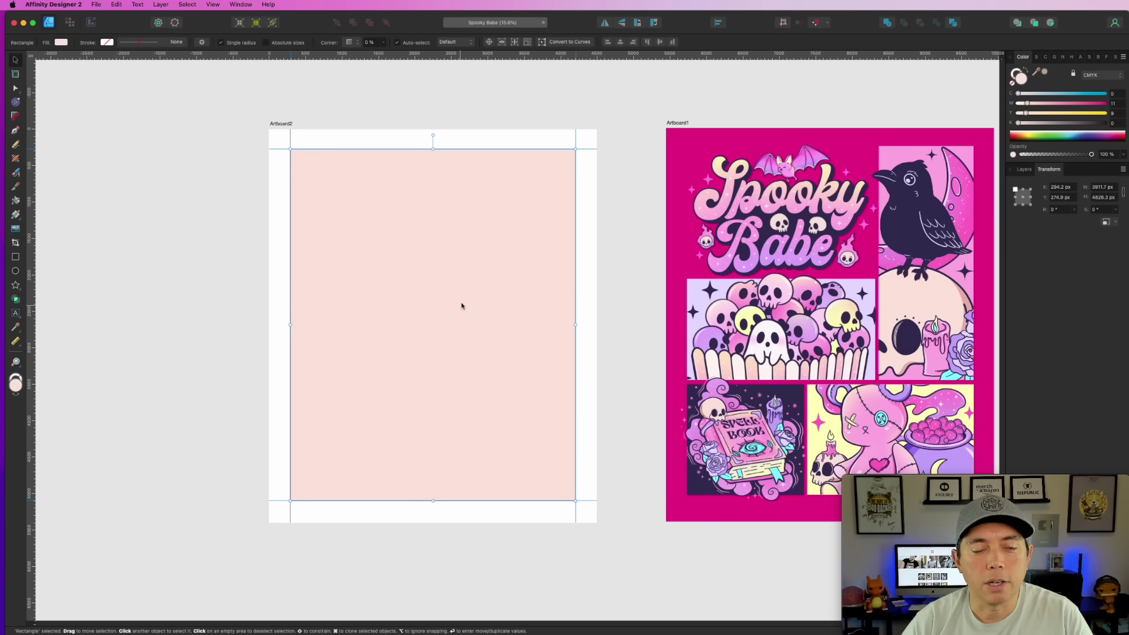
Narrow the rectangle from its right edge into a full-height column a little over a quarter of the width between the guides.
drag(575, 324, 366, 316)
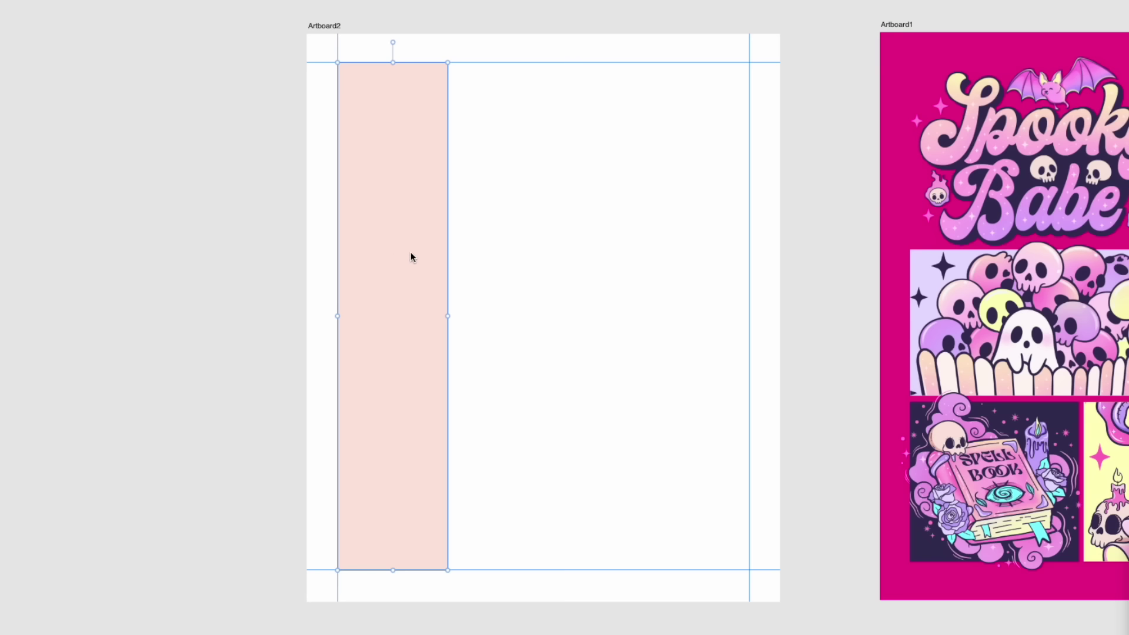
drag(448, 317, 438, 316)
drag(439, 313, 452, 312)
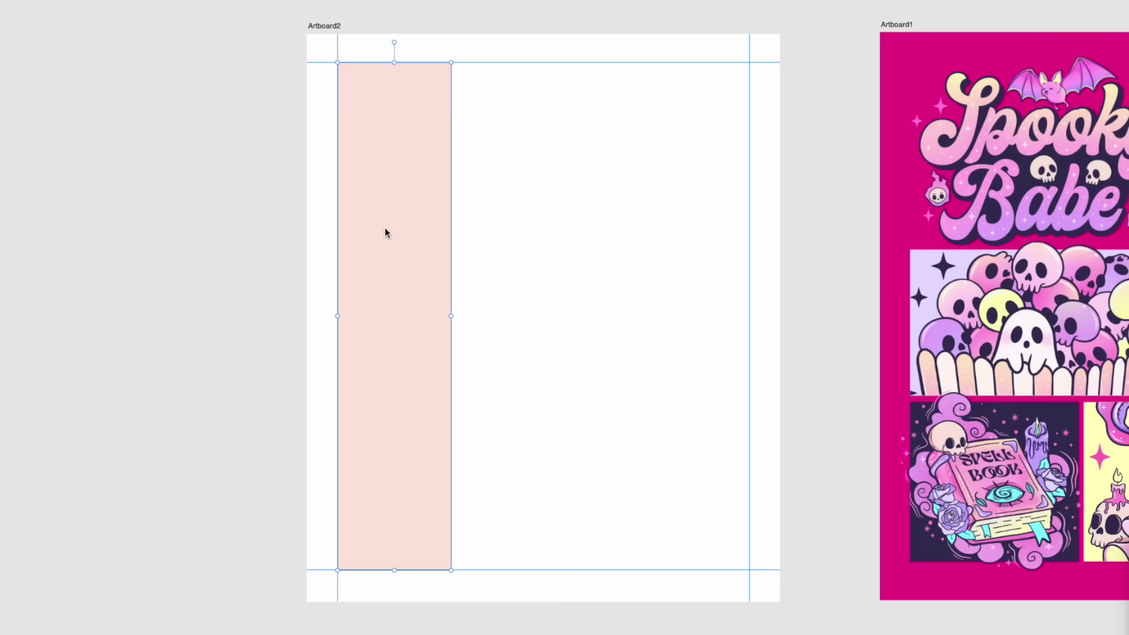
Copy the column twice to form three adjacent columns, and stretch all three together to the right margin guide.
drag(385, 233, 628, 256)
shift+click(409, 161)
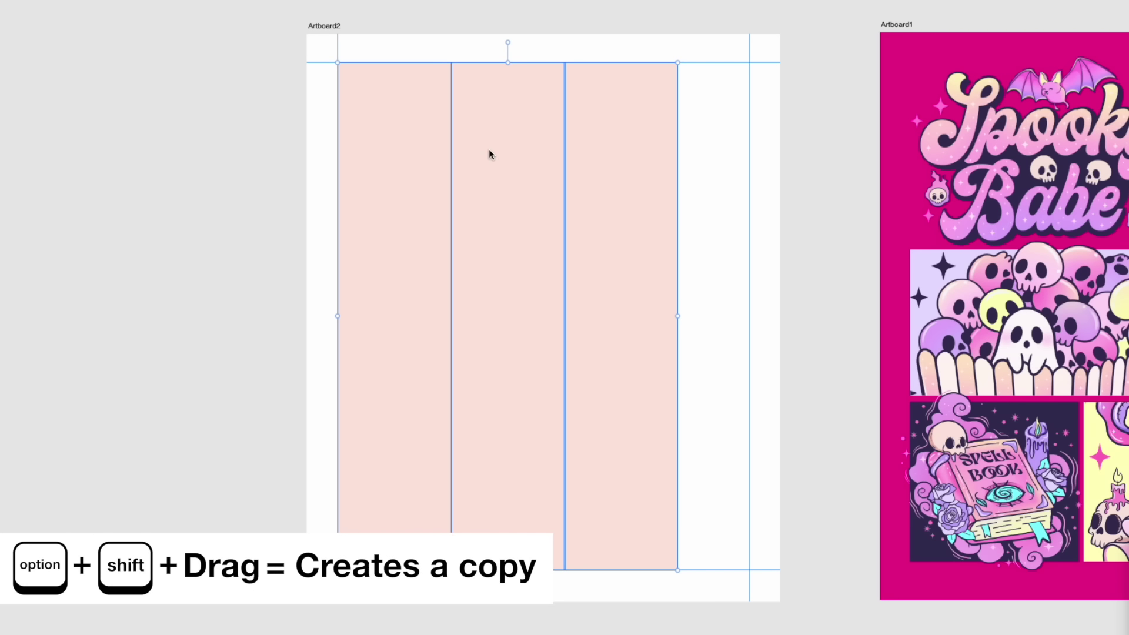
shift+click(489, 150)
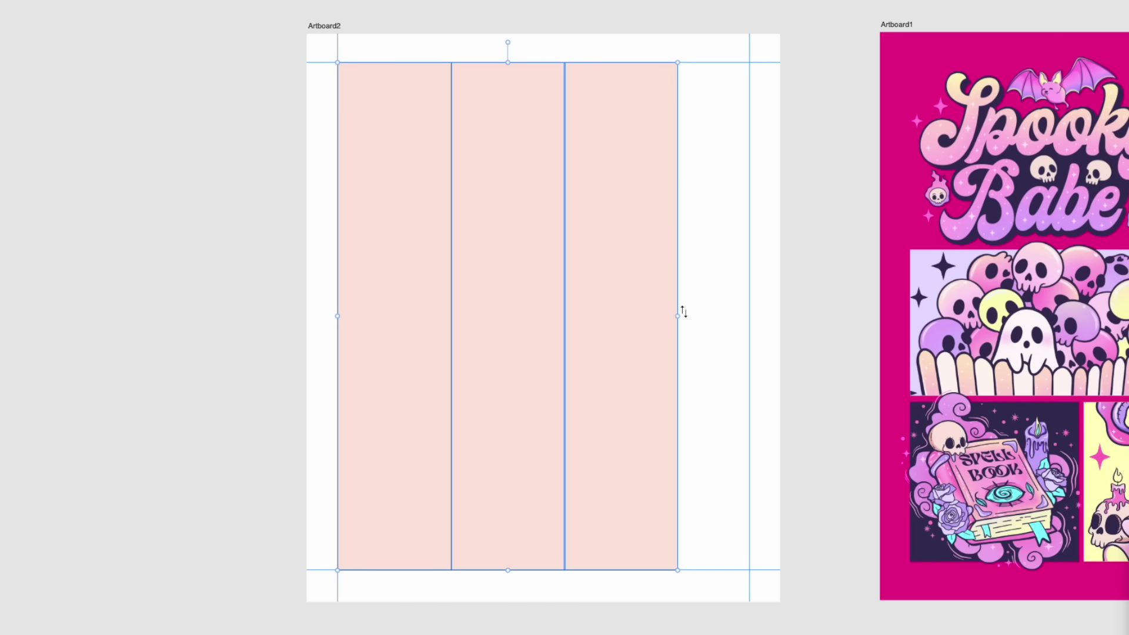
drag(679, 315, 752, 311)
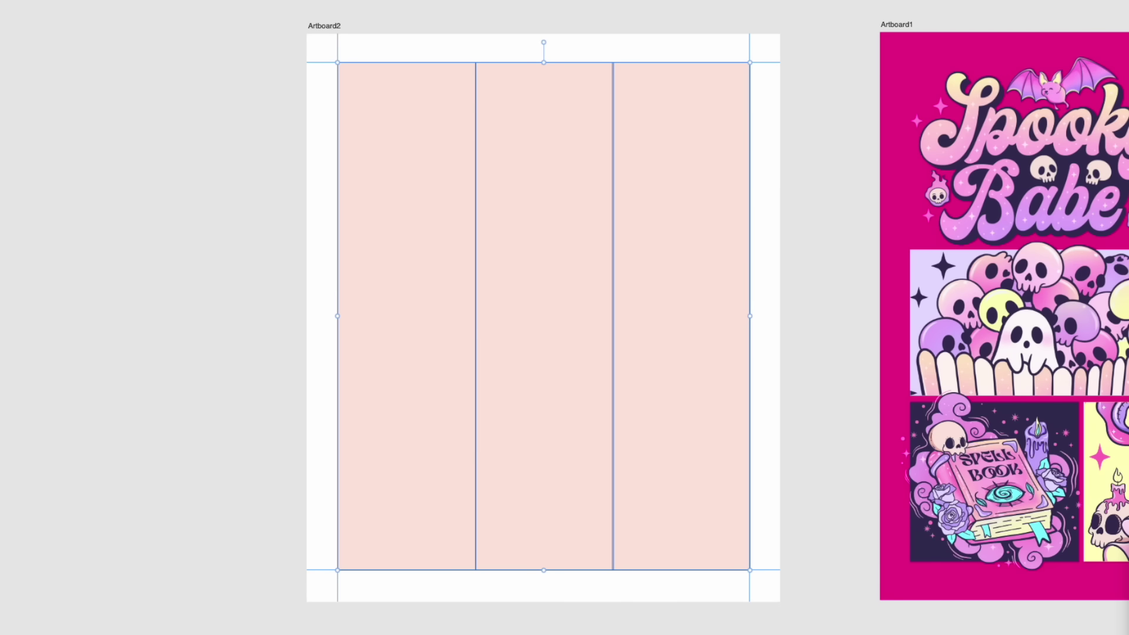
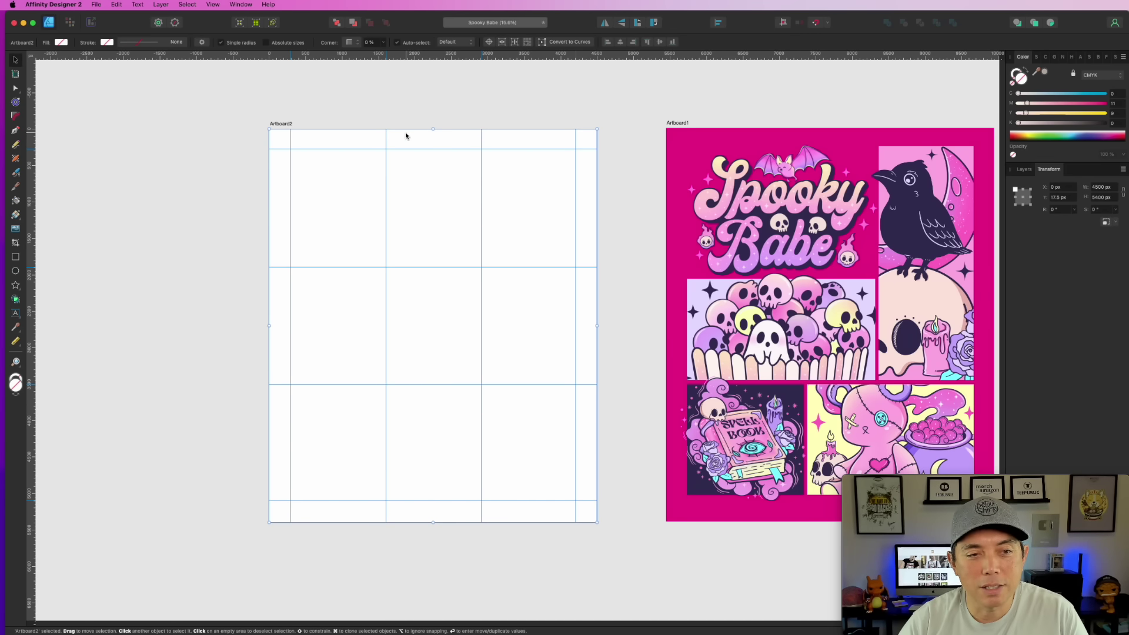
Place all the PHLW PNG graphics from the Pink-Halloween-PNG-Sublimation folder onto Artboard2, leaving out the Thank You JPEG.
click(461, 103)
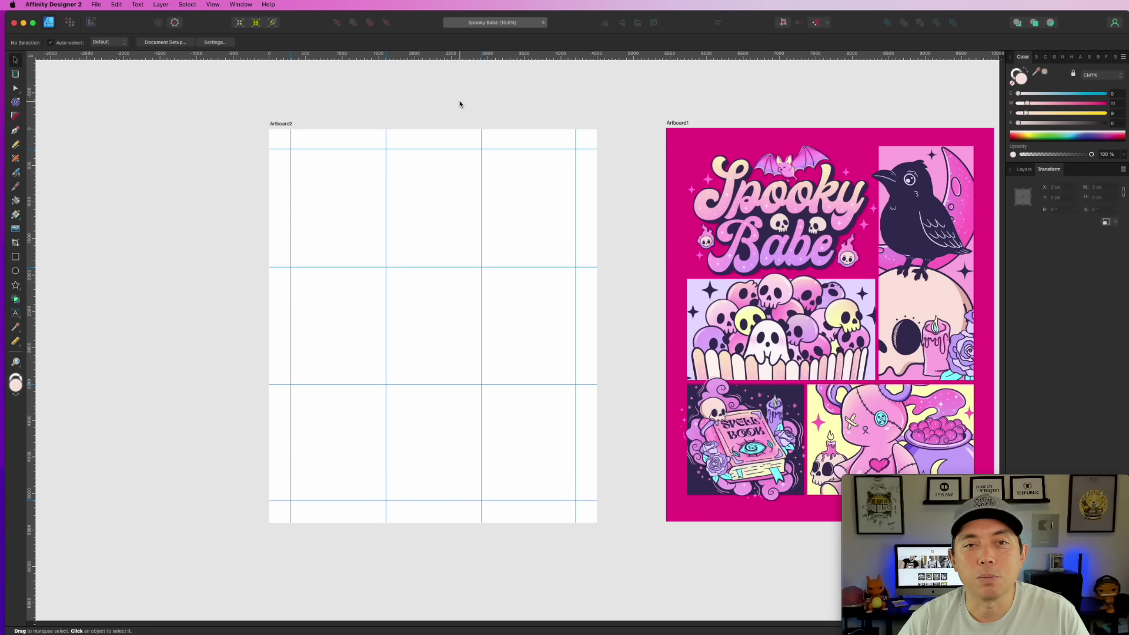
drag(1128, 64, 904, 64)
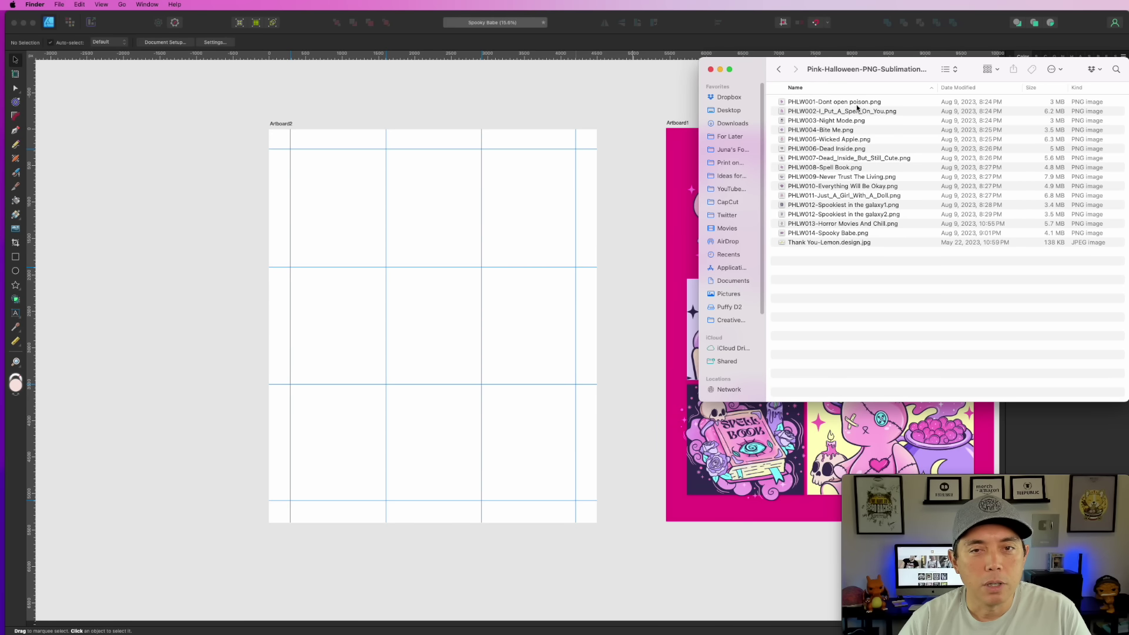
click(857, 102)
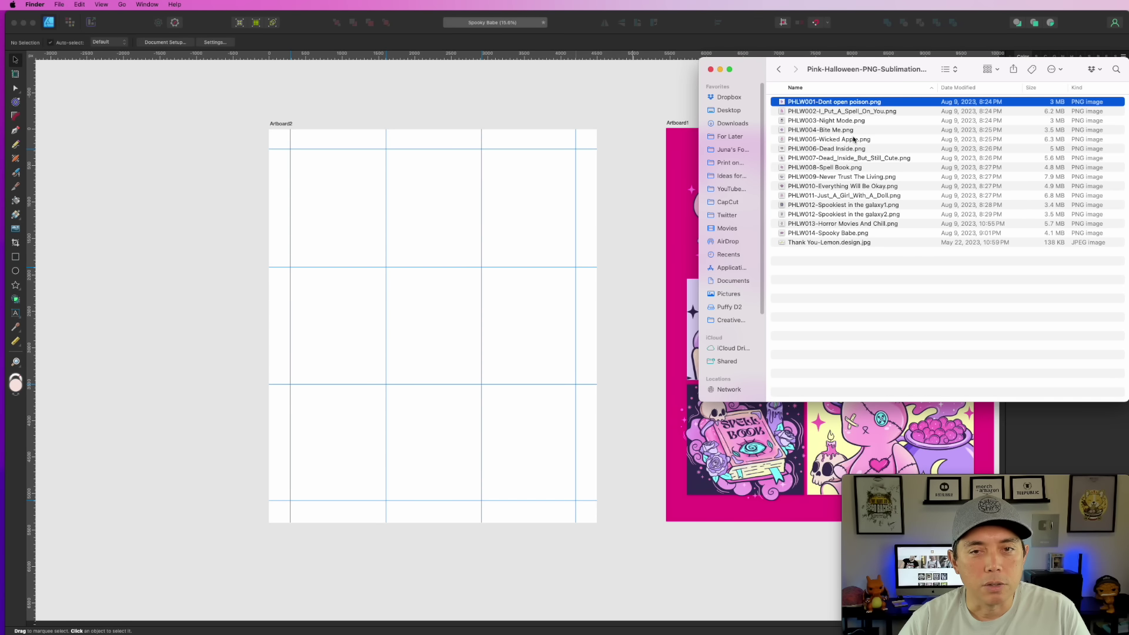
shift+click(857, 243)
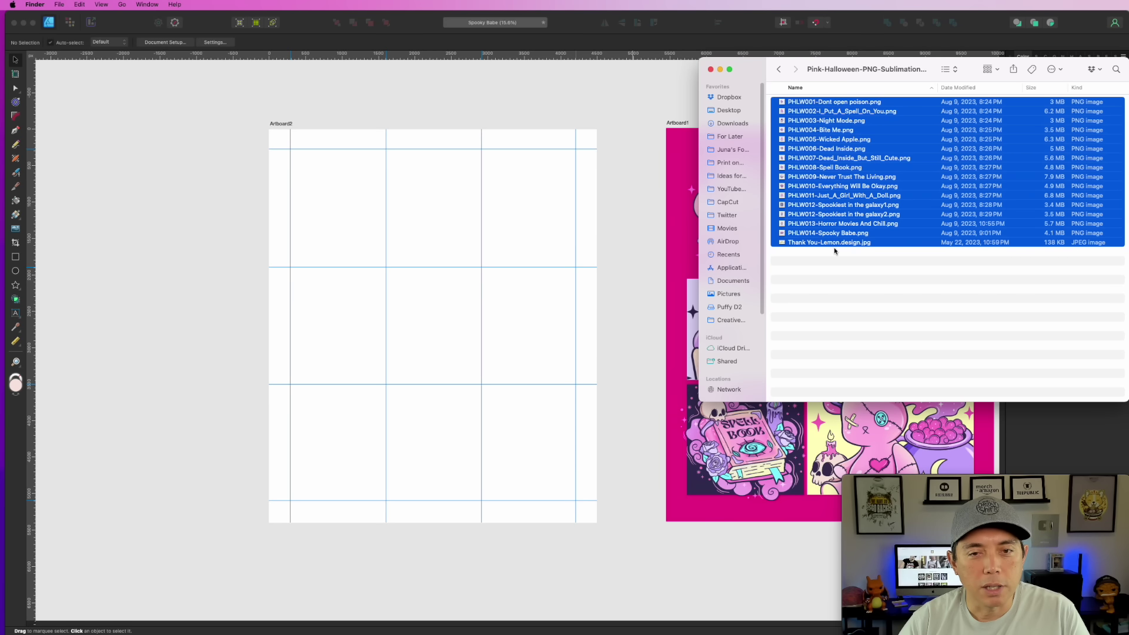
click(867, 112)
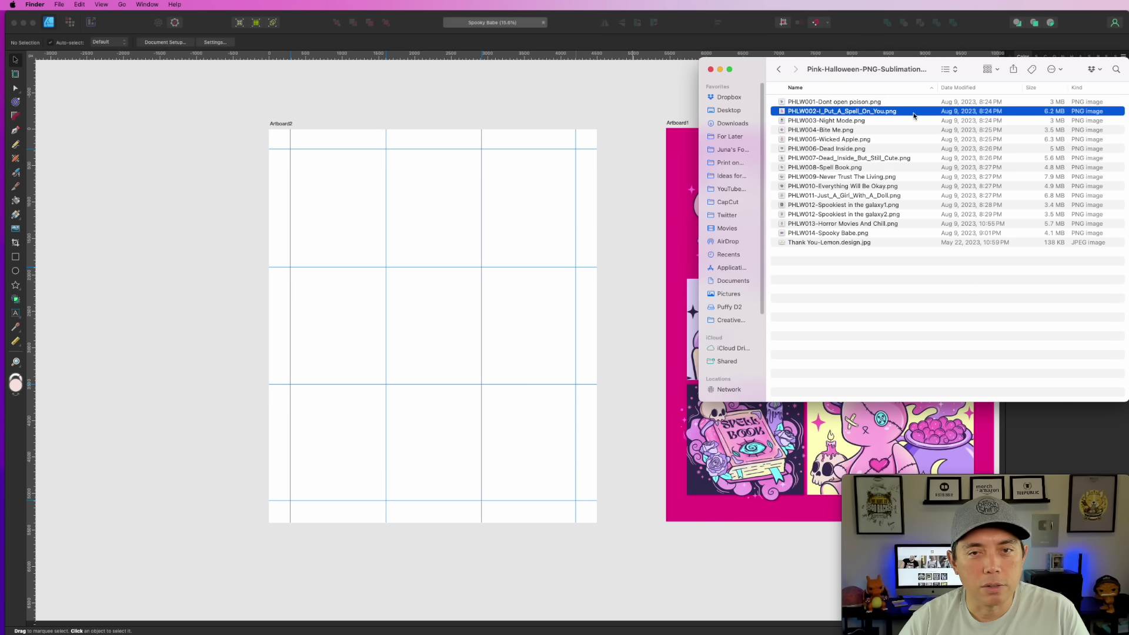
click(879, 103)
shift+click(864, 234)
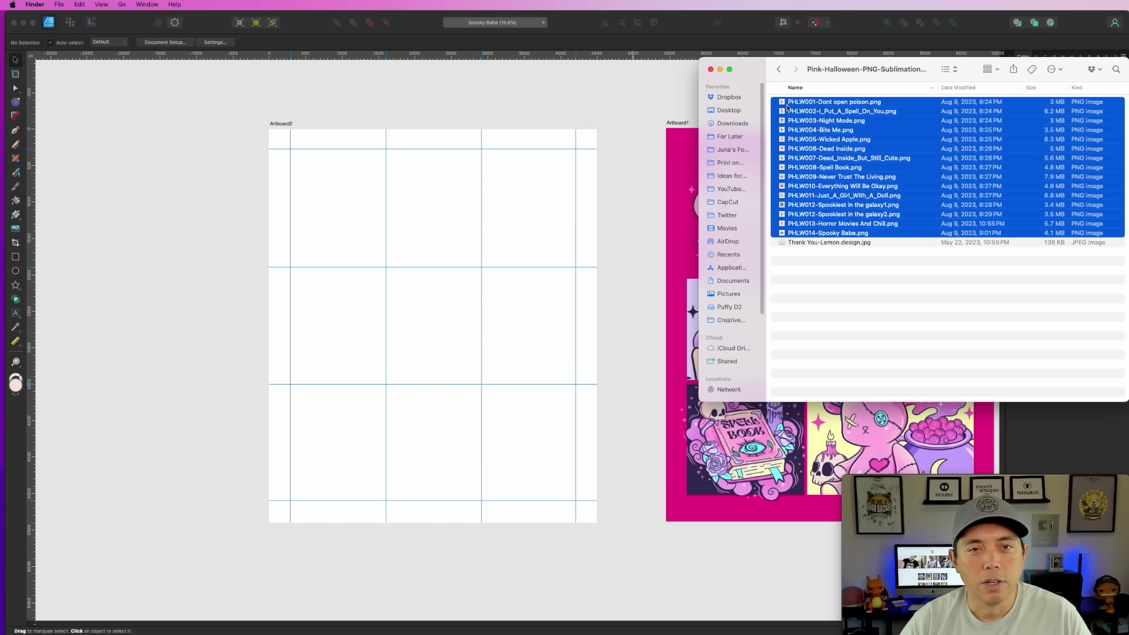
drag(783, 104, 421, 248)
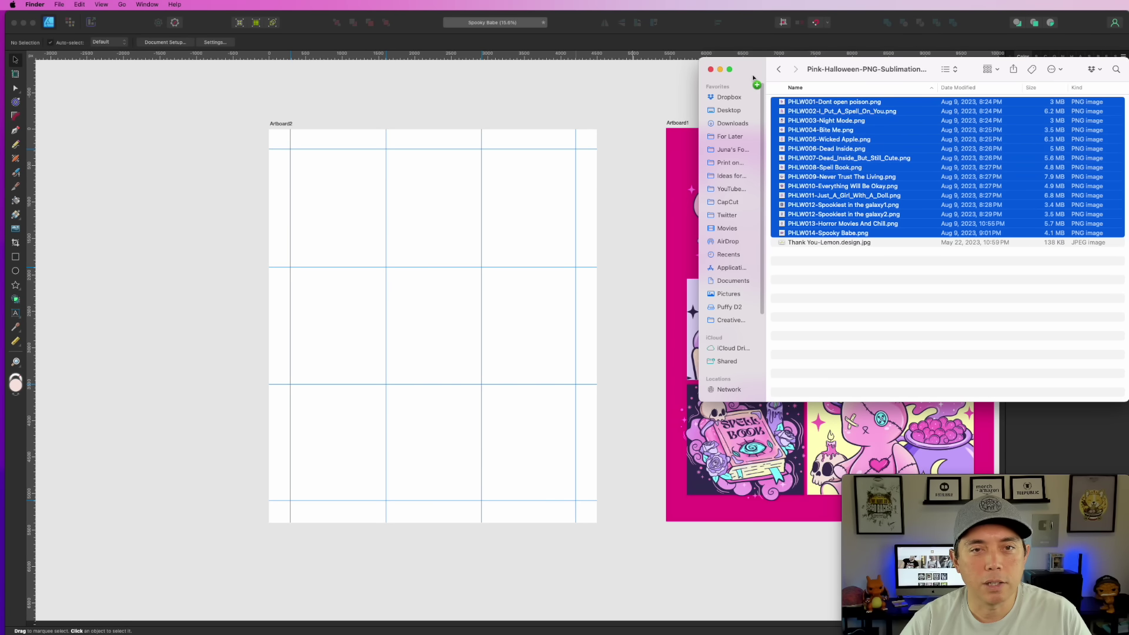
click(711, 71)
click(599, 167)
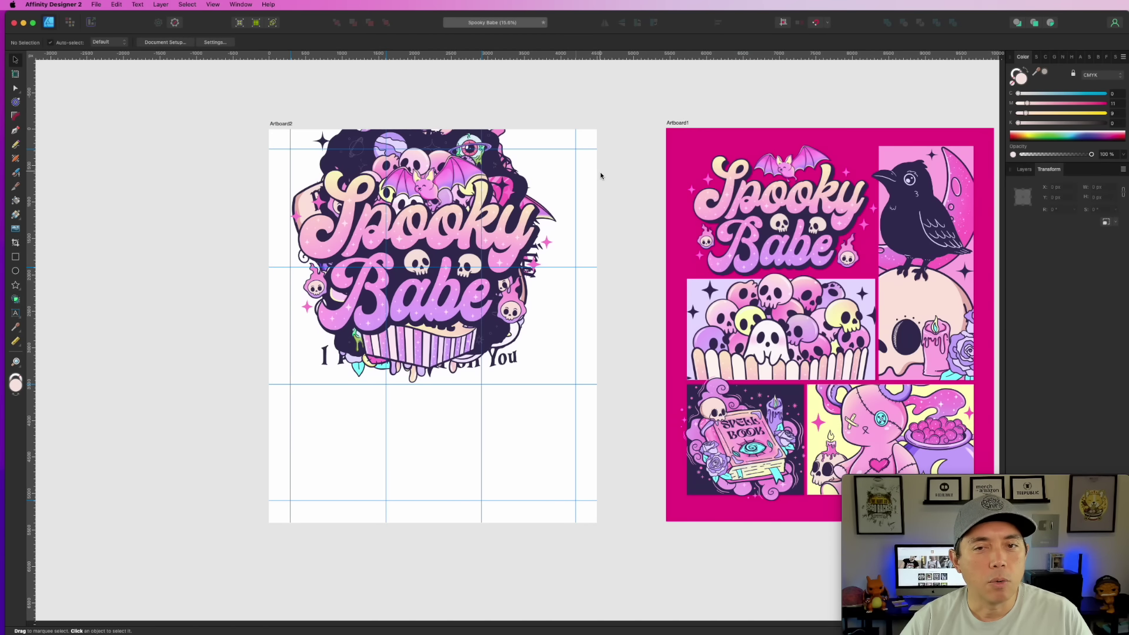
Move the upper graphics of the stack, from Spooky Babe through Spell Book, off Artboard2 and spread them around the artboards.
scroll(600, 171, down, 2)
scroll(580, 201, down, 3)
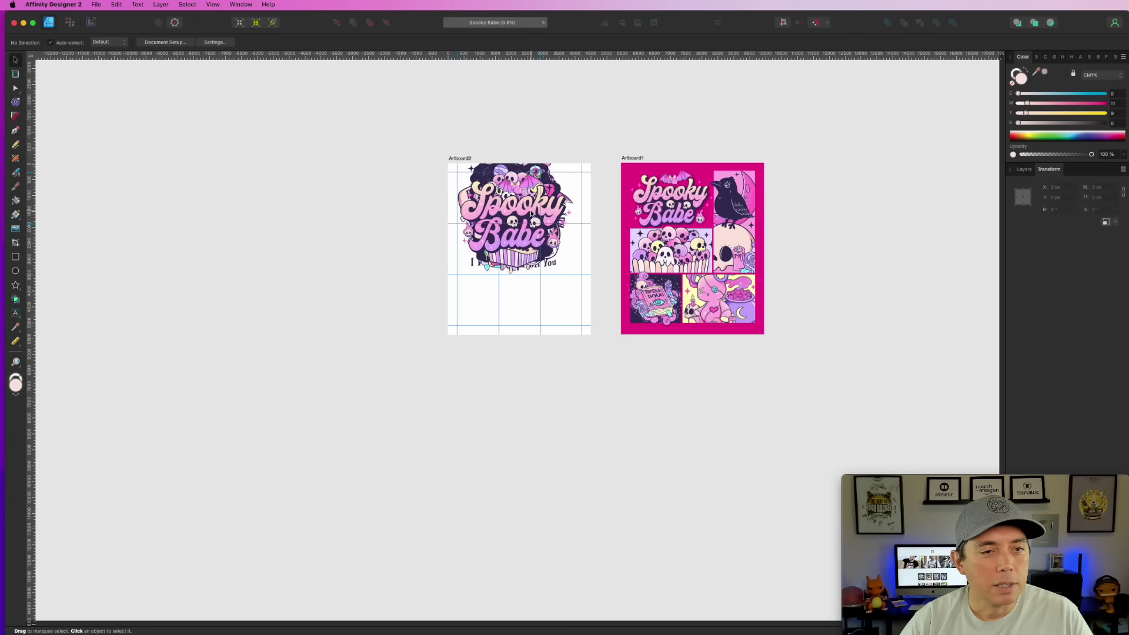
click(525, 211)
drag(525, 210, 302, 128)
drag(453, 208, 198, 247)
drag(537, 206, 381, 449)
drag(506, 219, 512, 456)
drag(544, 200, 800, 85)
Move the Dead Inside But Still Cute and Dead Inside graphics off Artboard2, and undo both moves.
drag(512, 218, 575, 72)
drag(512, 218, 692, 458)
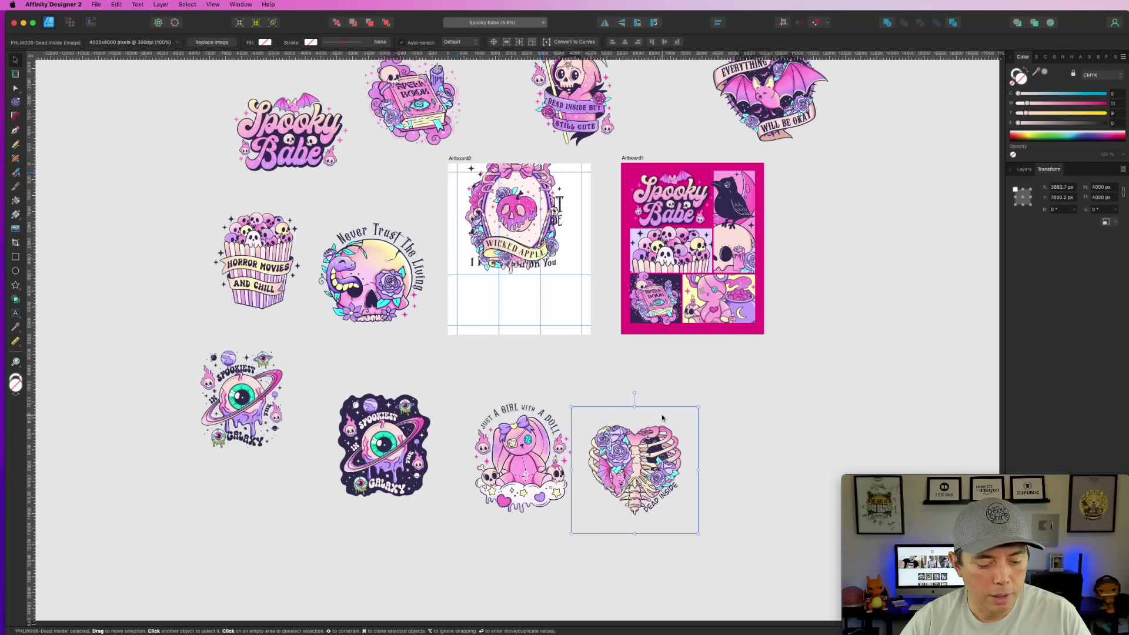
key(super+z)
key(super+z)
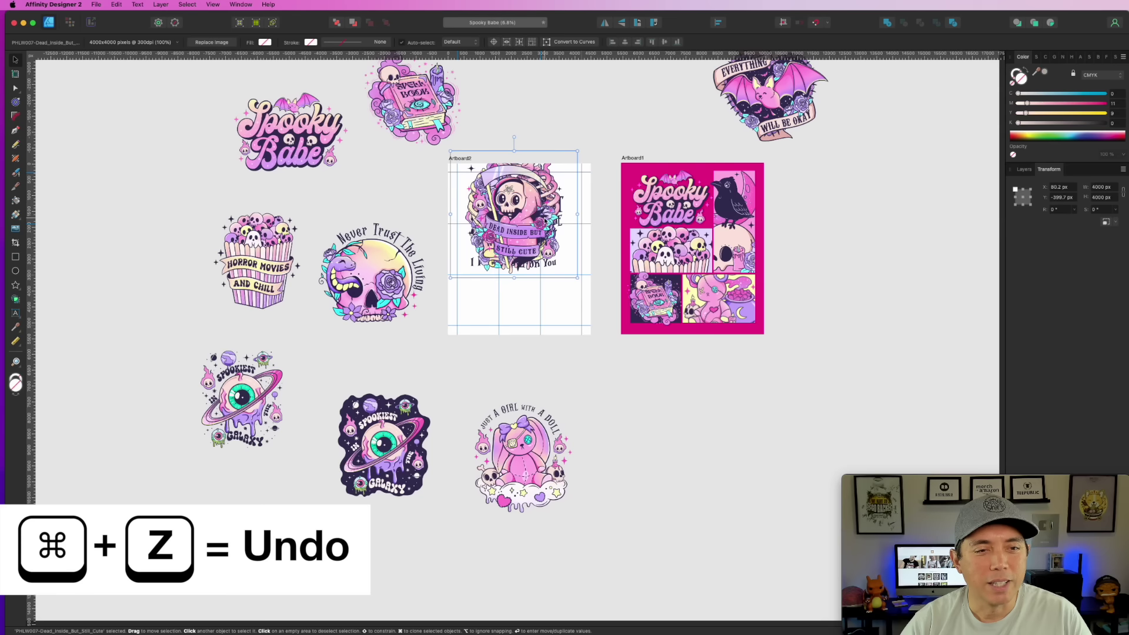
Clear the remaining graphics off Artboard2, from Dead Inside But Still Cute through Dont Open Poison, spreading them over the empty canvas.
drag(517, 218, 573, 80)
drag(537, 255, 719, 514)
drag(521, 204, 617, 417)
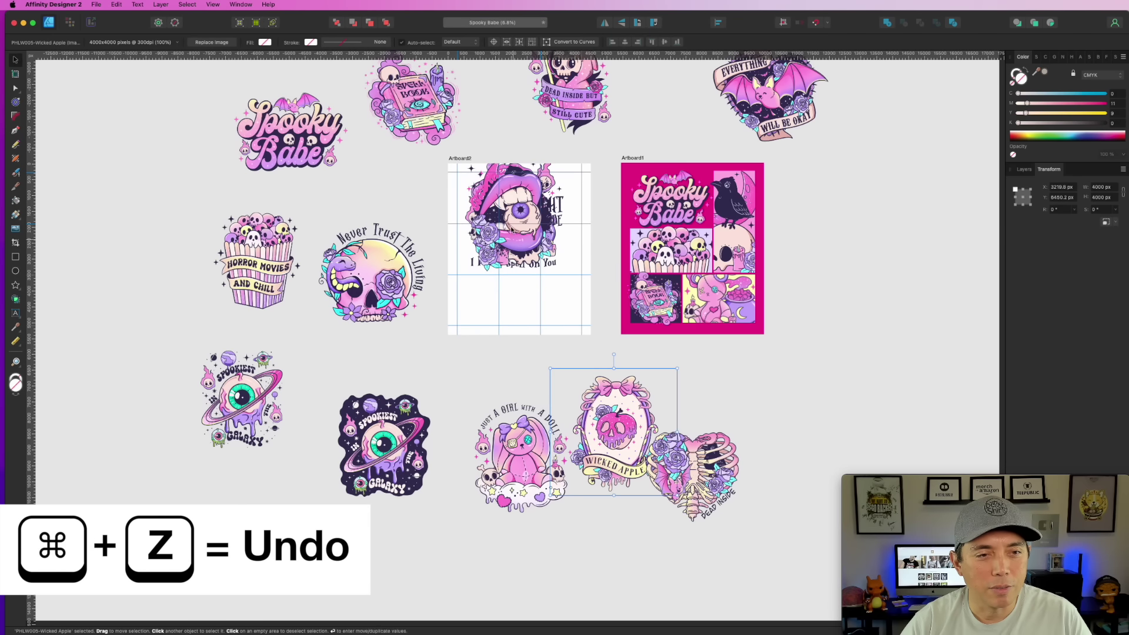
drag(532, 206, 195, 194)
drag(513, 181, 169, 302)
drag(514, 189, 301, 472)
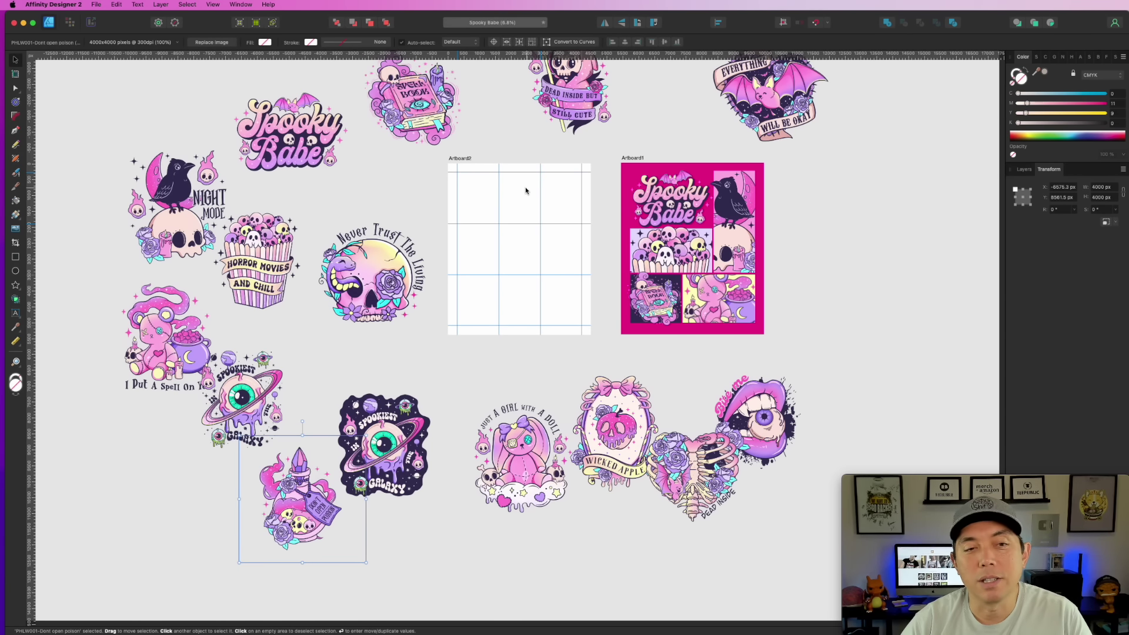
Move the Spooky Babe lettering from the canvas onto the upper part of Artboard2.
scroll(524, 190, up, 3)
scroll(524, 190, down, 3)
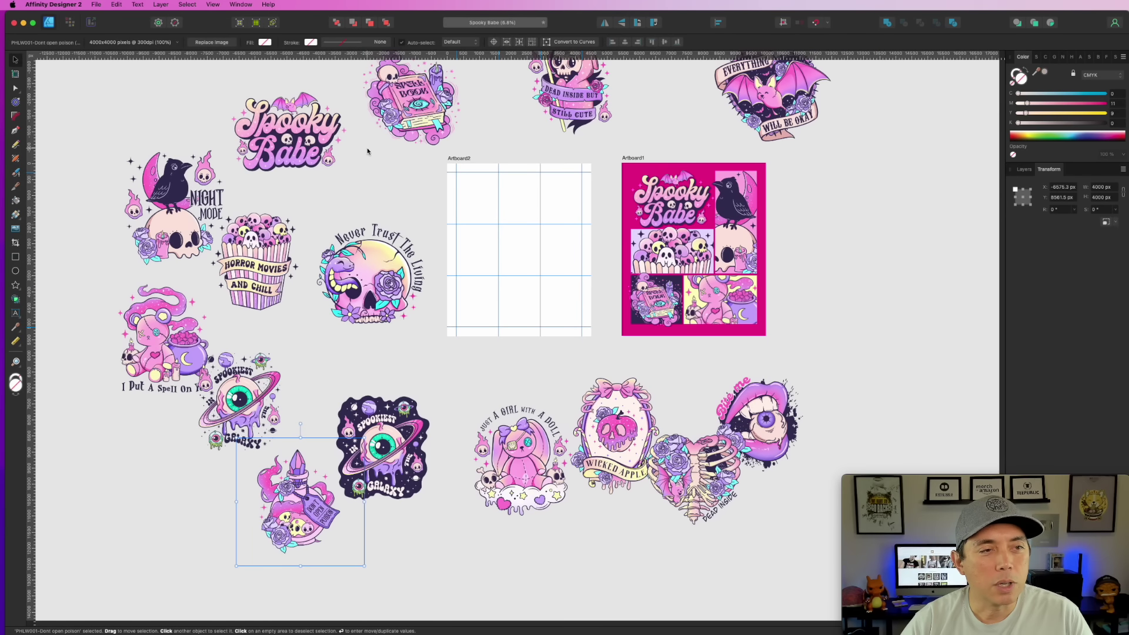
scroll(294, 141, up, 1)
drag(295, 156, 528, 237)
scroll(472, 220, up, 3)
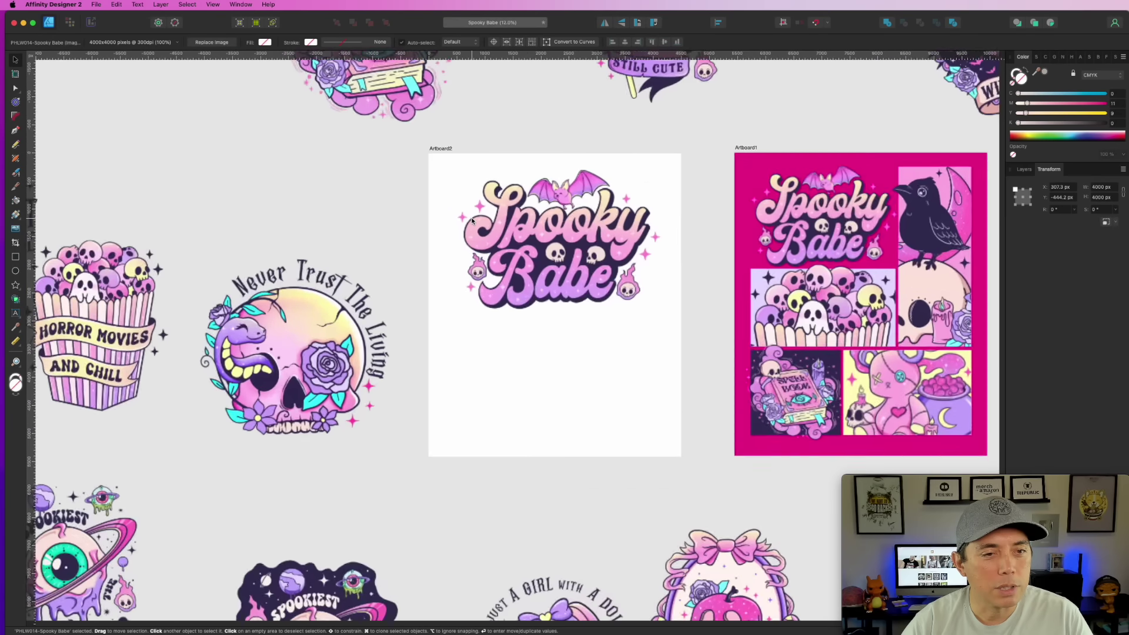
scroll(472, 220, up, 2)
Scale down the Spooky Babe lettering and position it across the first two columns of Artboard2's top guide row.
click(417, 113)
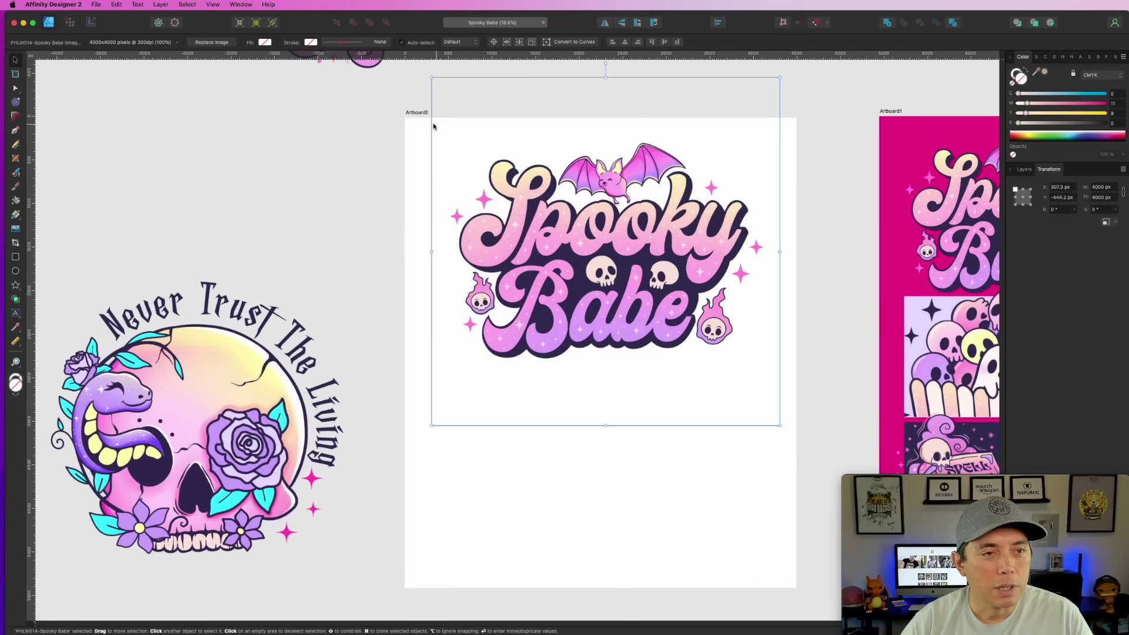
click(641, 271)
drag(779, 424, 629, 328)
drag(648, 273, 680, 340)
drag(533, 239, 533, 235)
click(327, 132)
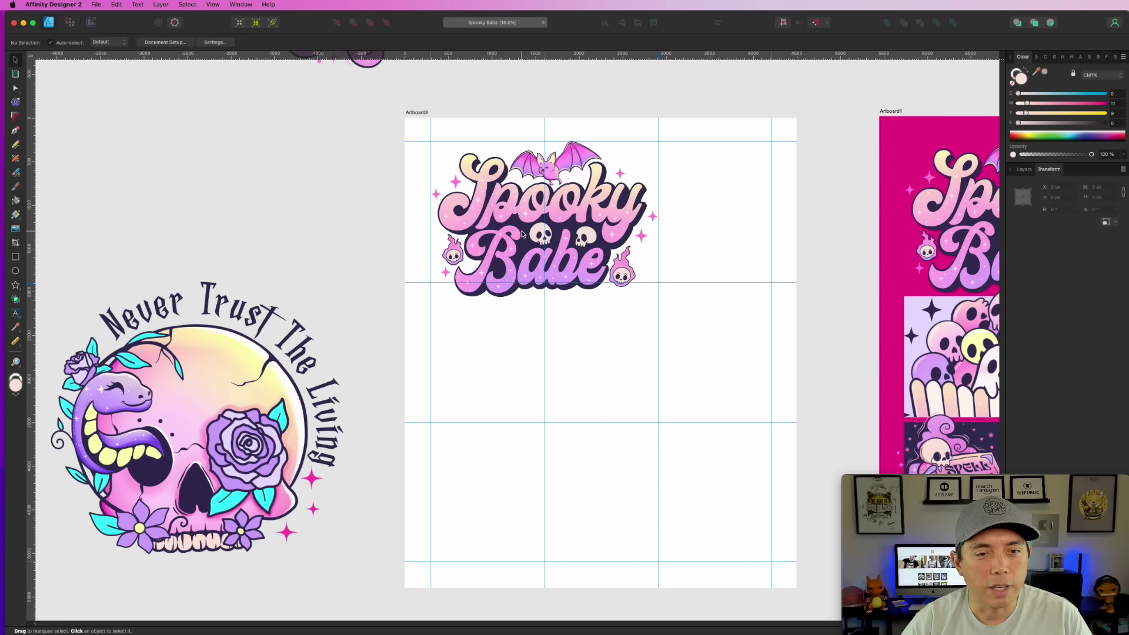
Draw a pale pink rectangle about 1289 px wide in Artboard2's third column, spanning the top two guide rows.
scroll(521, 231, down, 5)
scroll(521, 232, up, 3)
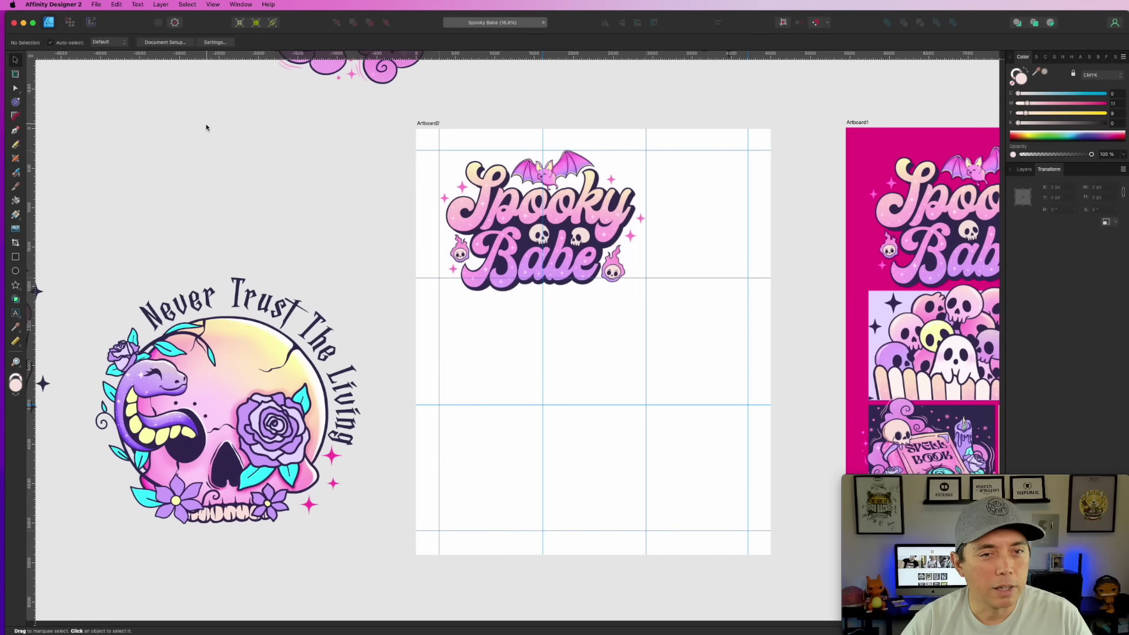
click(16, 257)
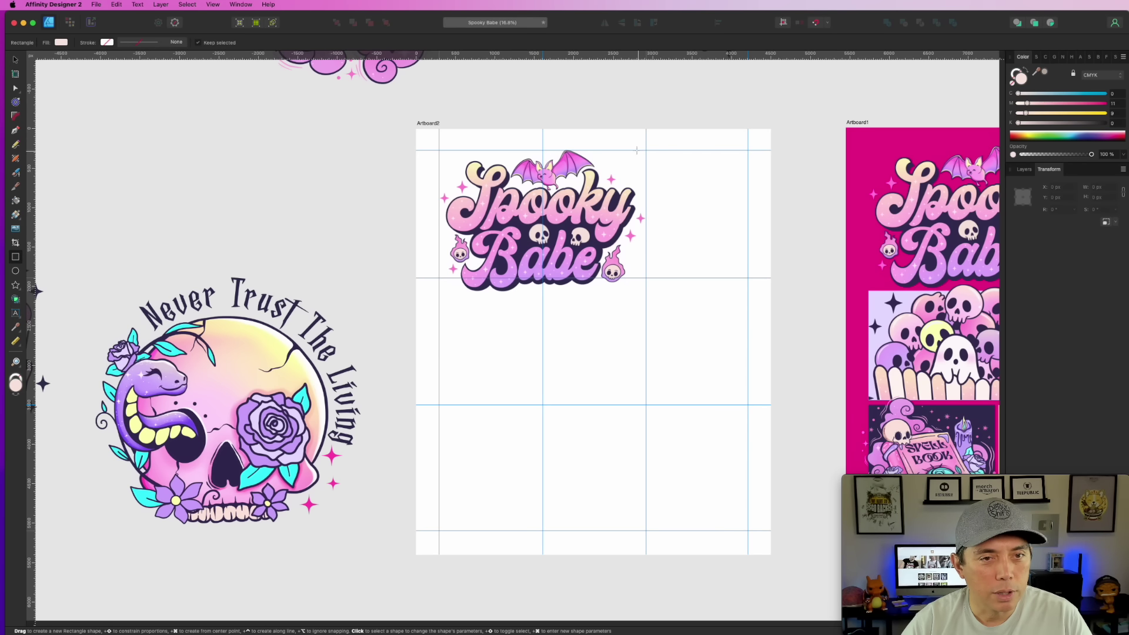
drag(646, 149, 748, 369)
scroll(386, 194, down, 5)
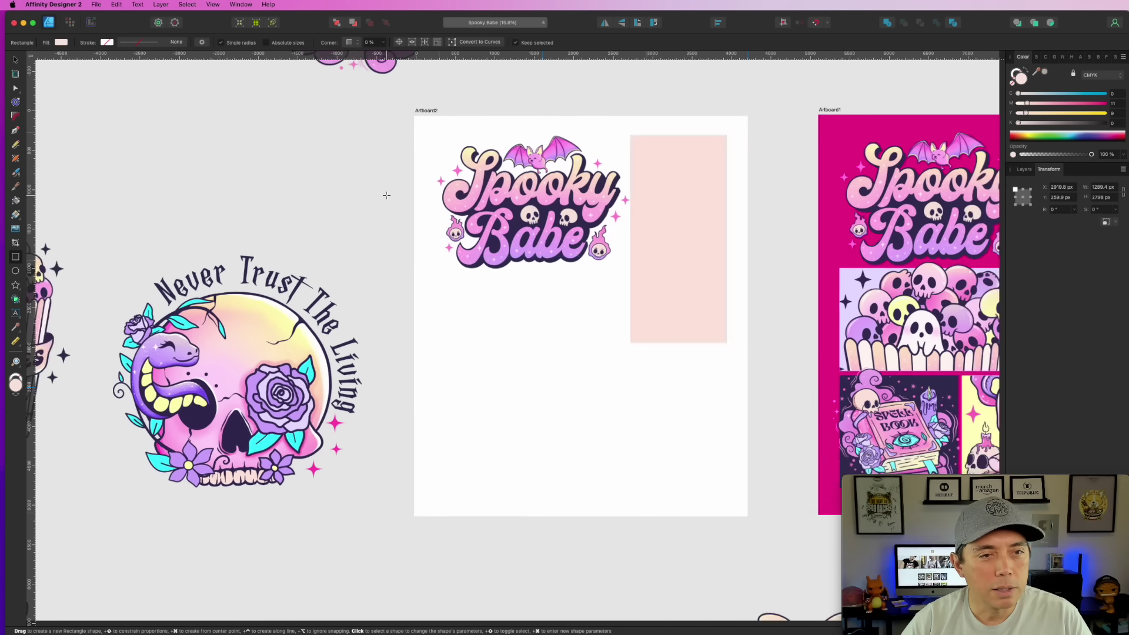
scroll(517, 192, up, 2)
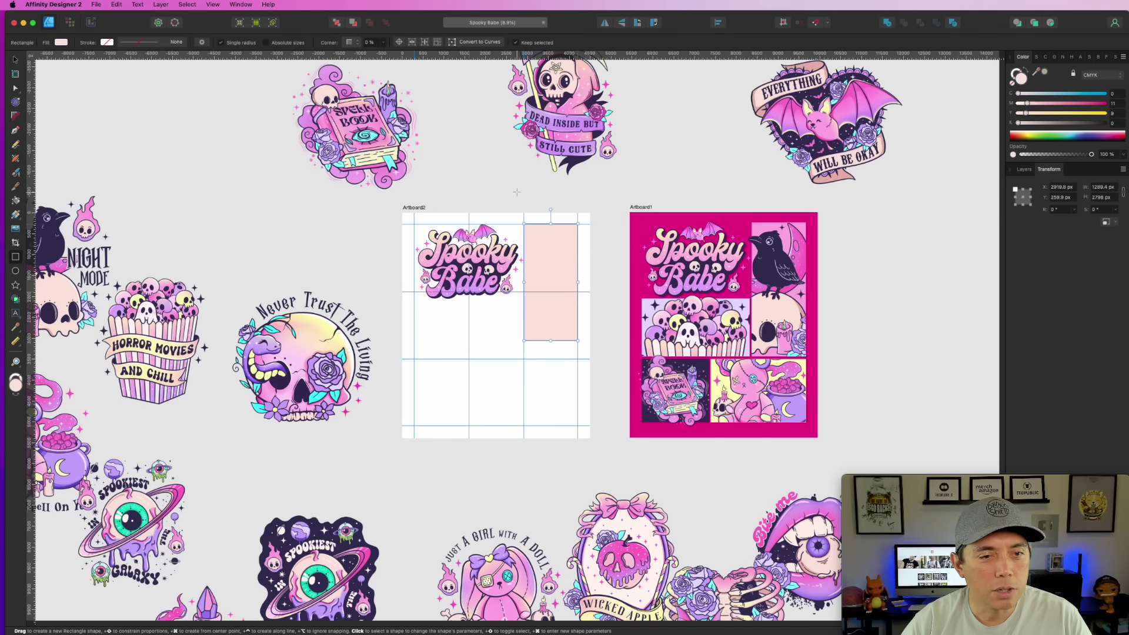
scroll(456, 253, up, 3)
drag(596, 375, 597, 403)
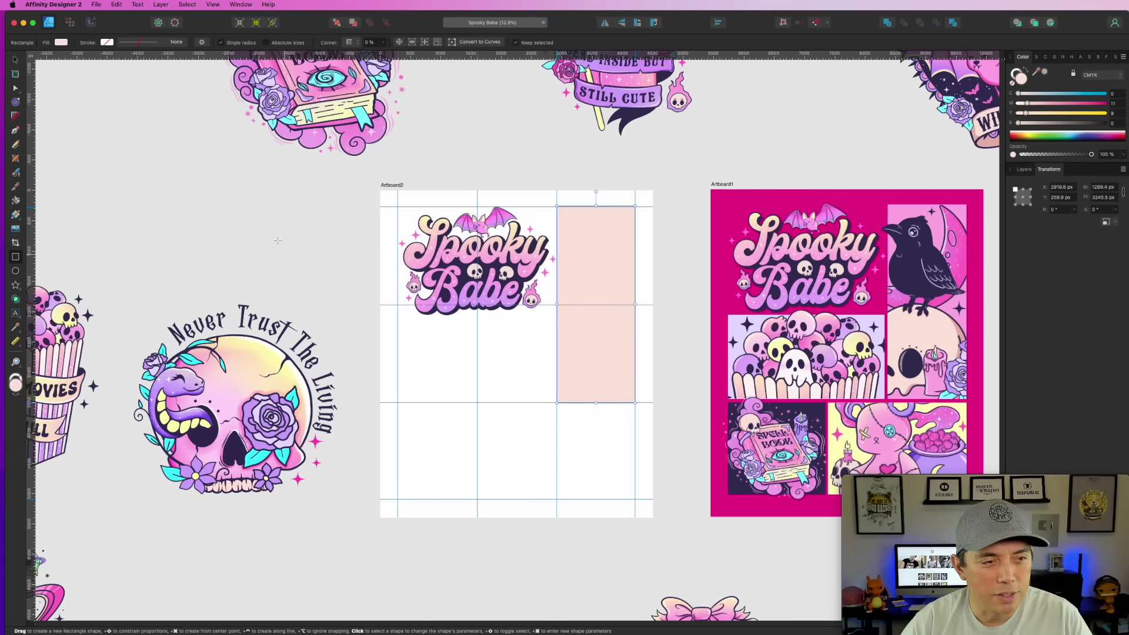
click(15, 60)
click(96, 127)
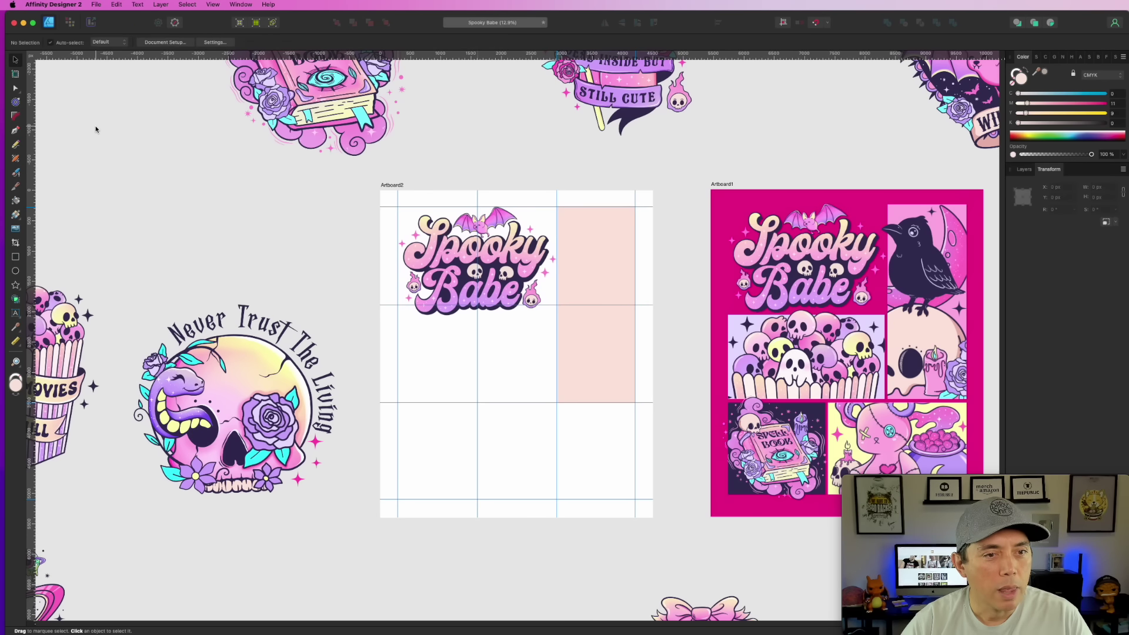
Try a scaled-down copy of the Dead Inside But Still Cute reaper over the pink rectangle, and remove the copy.
scroll(210, 191, down, 4)
drag(218, 134, 353, 235)
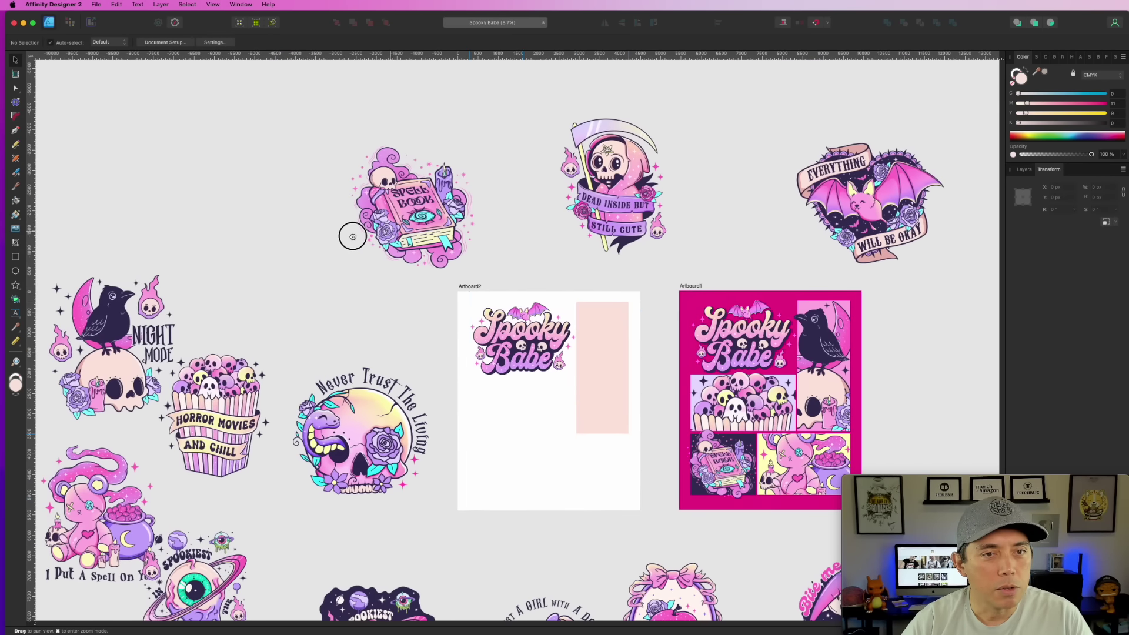
click(608, 148)
drag(692, 40, 641, 389)
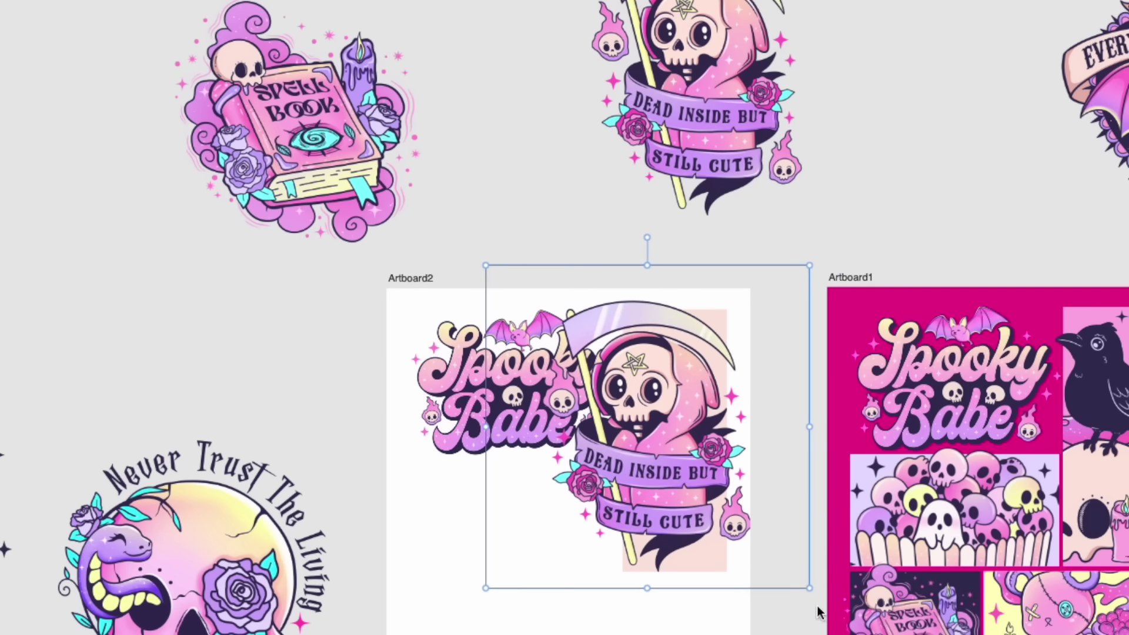
drag(814, 587, 758, 553)
drag(629, 453, 566, 108)
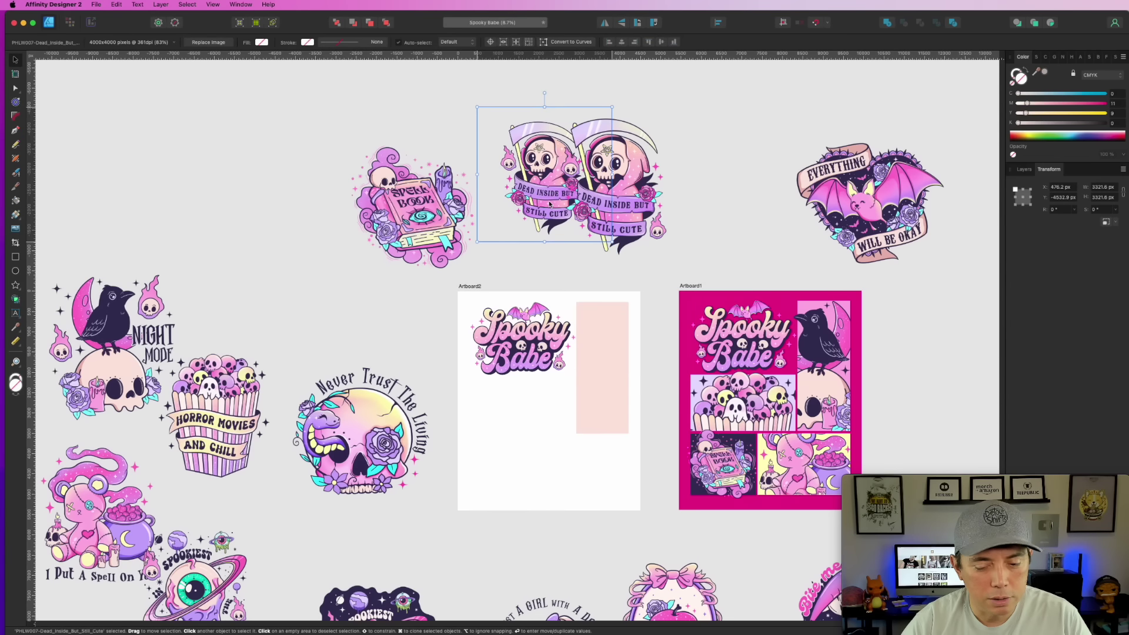
key(super+x)
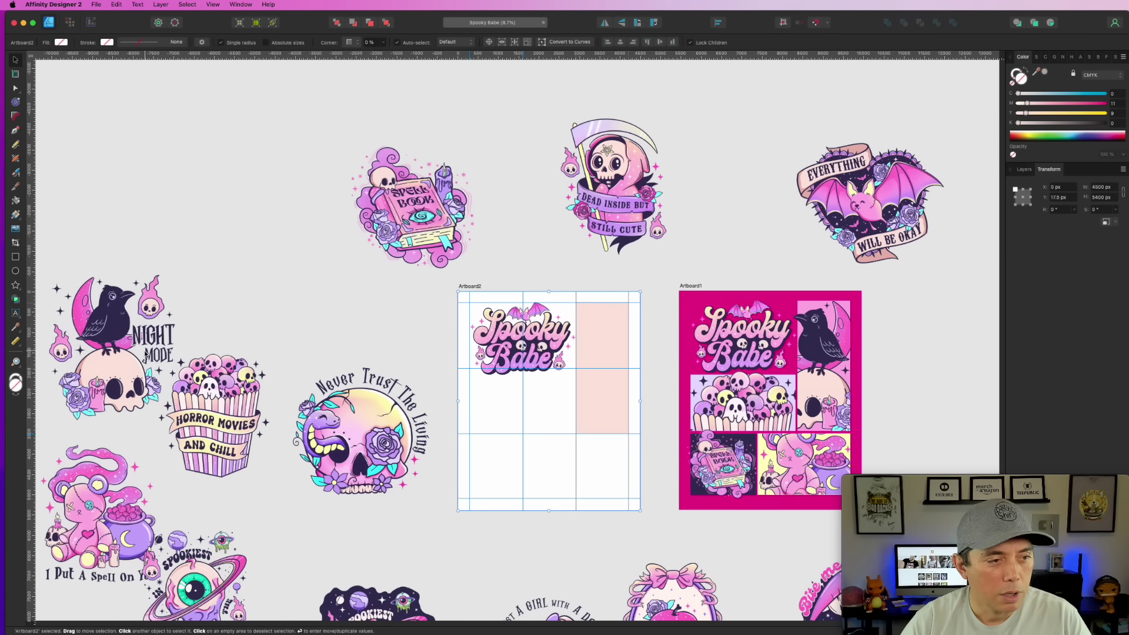
Bring the Night Mode raven graphic onto Artboard2 over the pink rectangle and flip it horizontally.
drag(142, 353, 581, 345)
scroll(588, 352, up, 5)
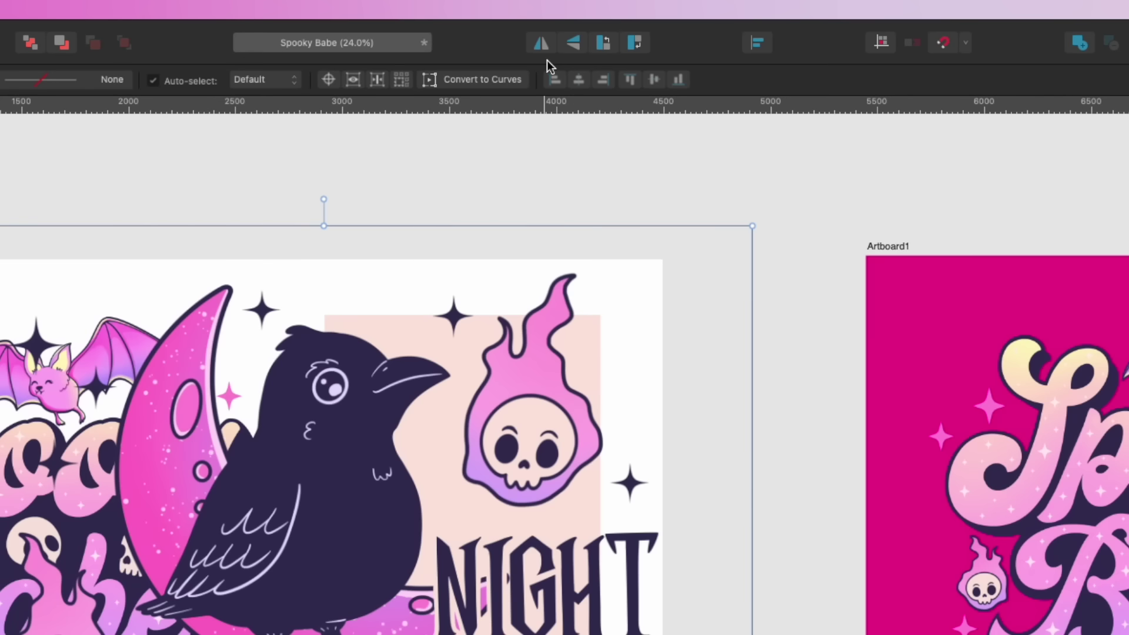
click(604, 23)
Scale the flipped Night Mode graphic to about 3840 px square and position the raven and skull over the pink rectangle.
drag(344, 503, 437, 529)
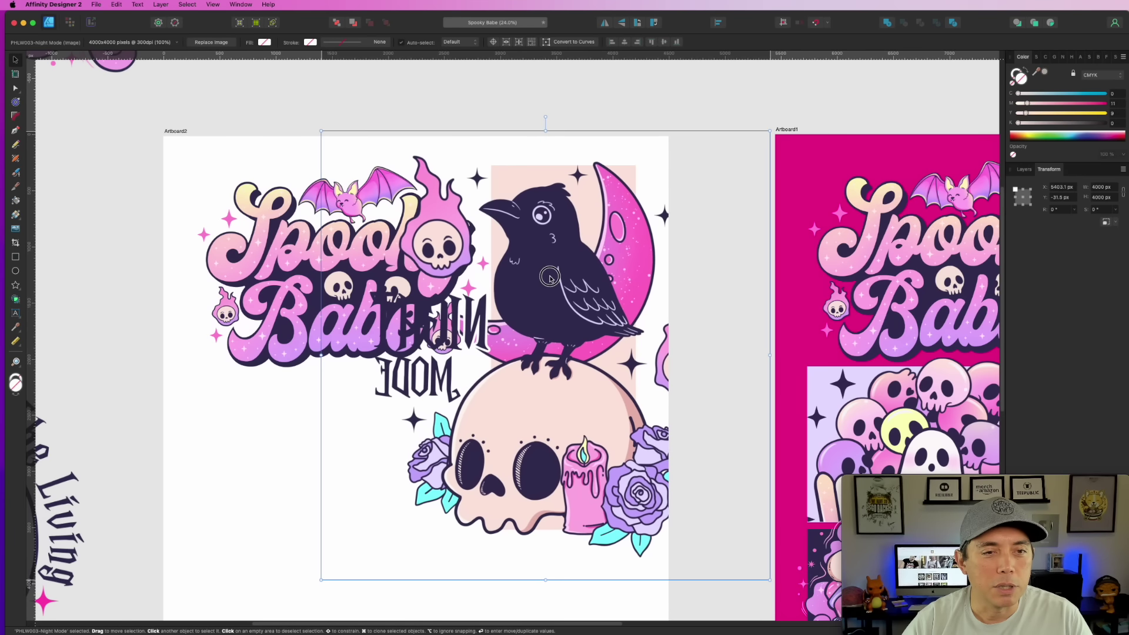
drag(550, 277, 552, 266)
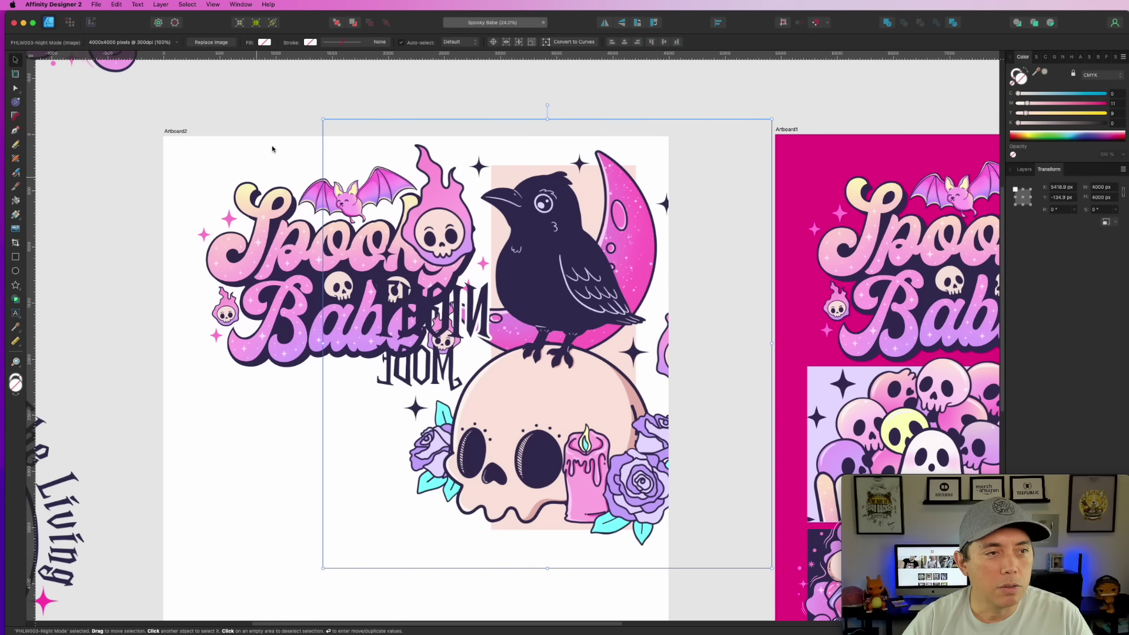
drag(324, 119, 341, 138)
drag(563, 233, 548, 227)
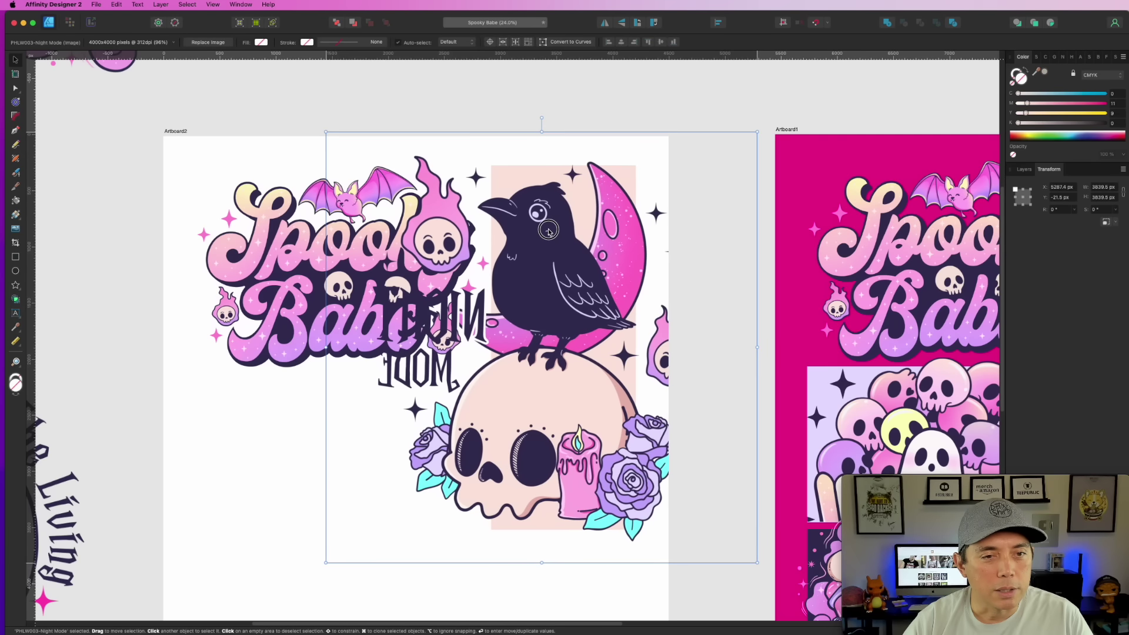
scroll(654, 321, down, 4)
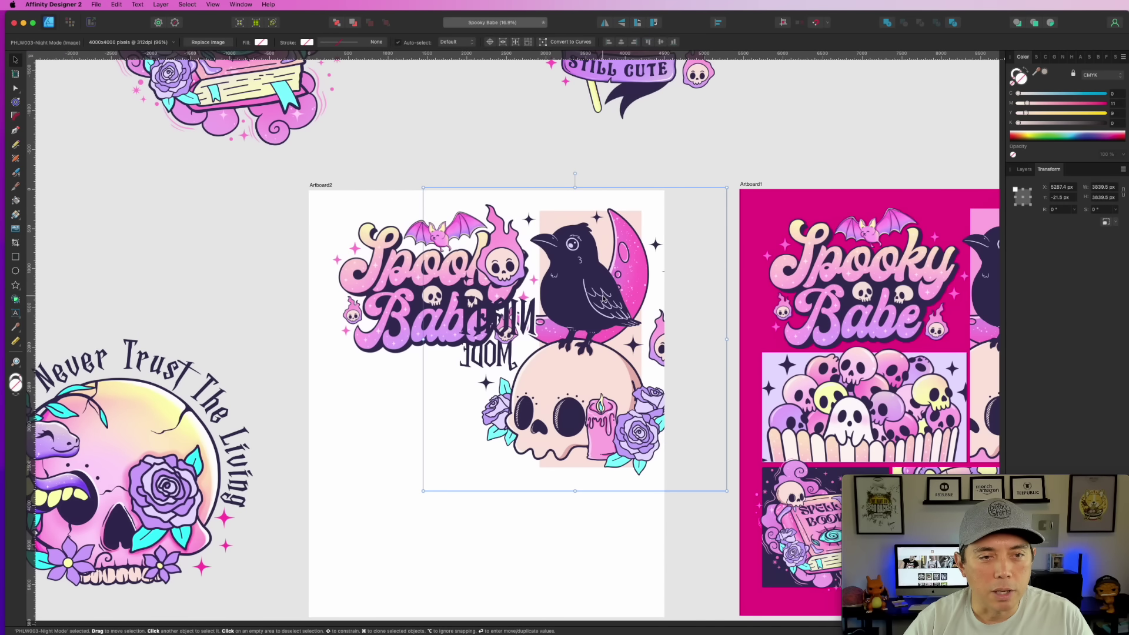
drag(668, 279, 633, 260)
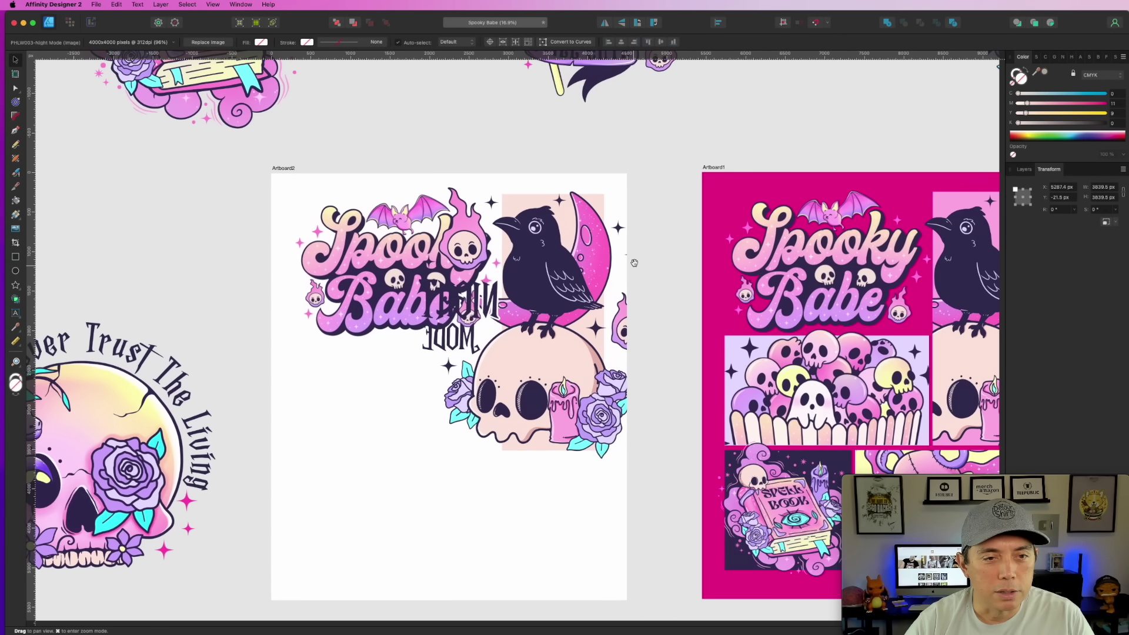
scroll(573, 288, up, 3)
scroll(576, 297, up, 1)
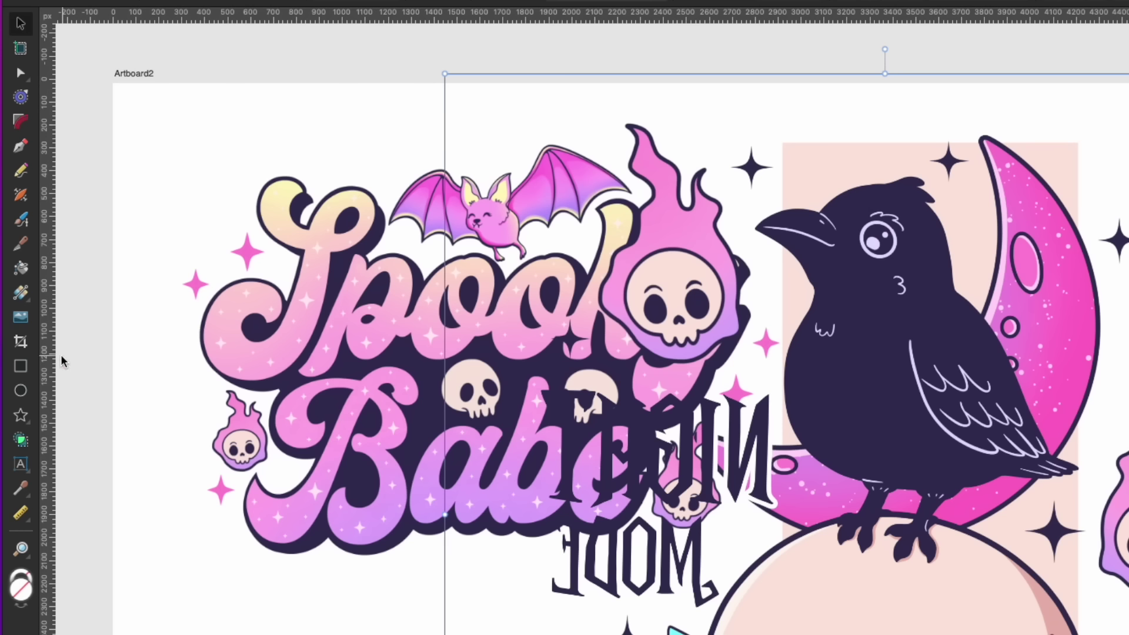
Crop the flipped Night Mode graphic to the bounds of the pale pink rectangle with the Vector Crop tool.
click(22, 344)
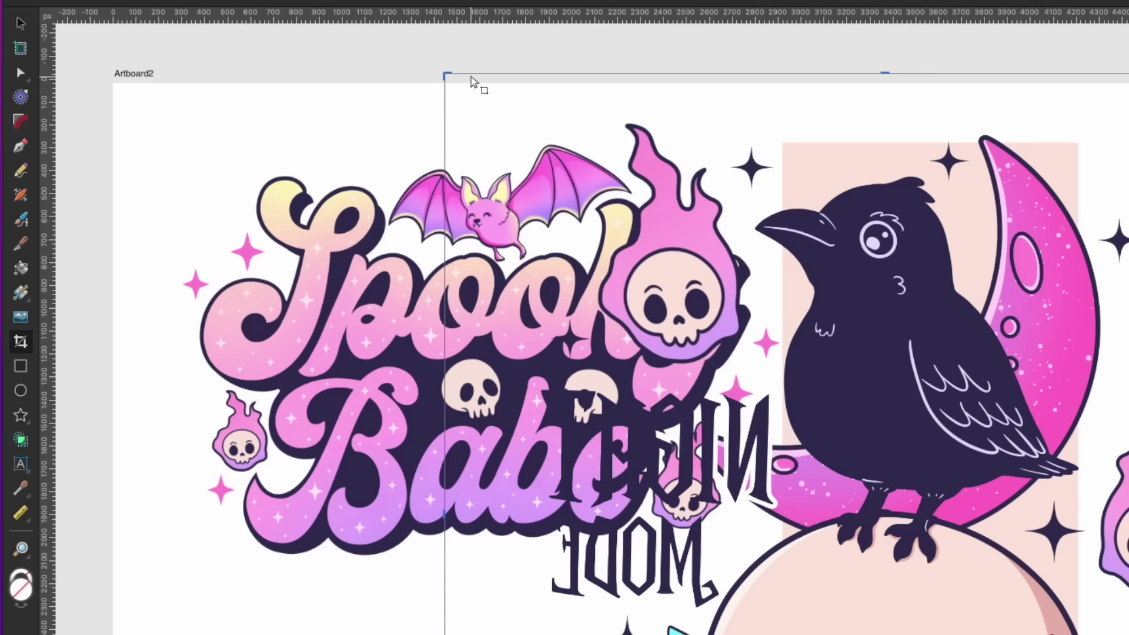
drag(445, 73, 787, 140)
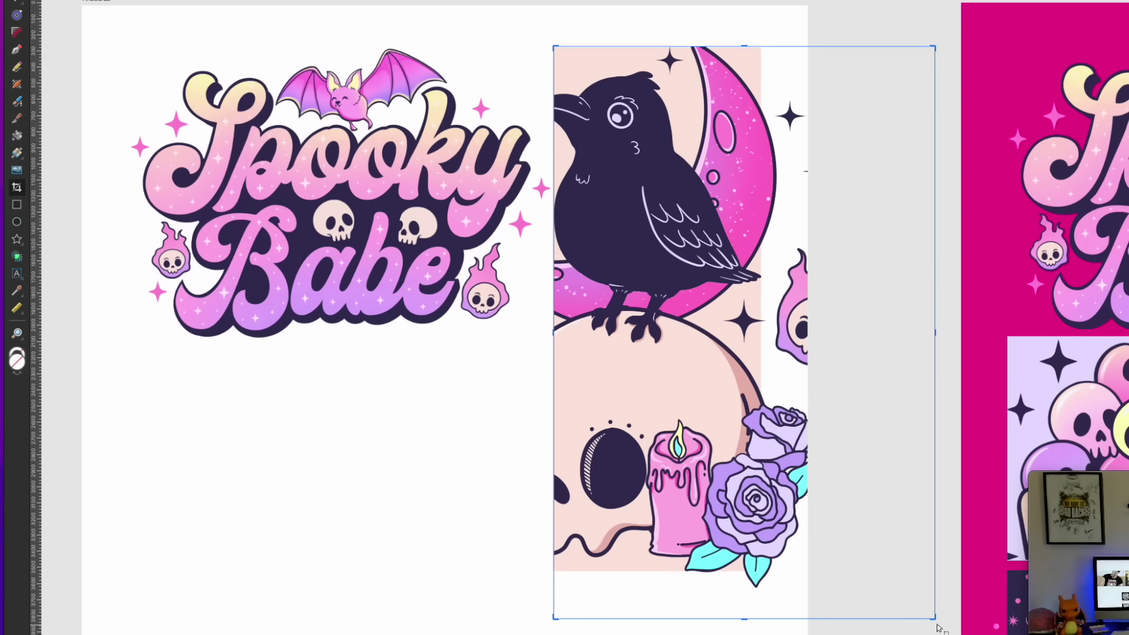
drag(938, 627, 760, 567)
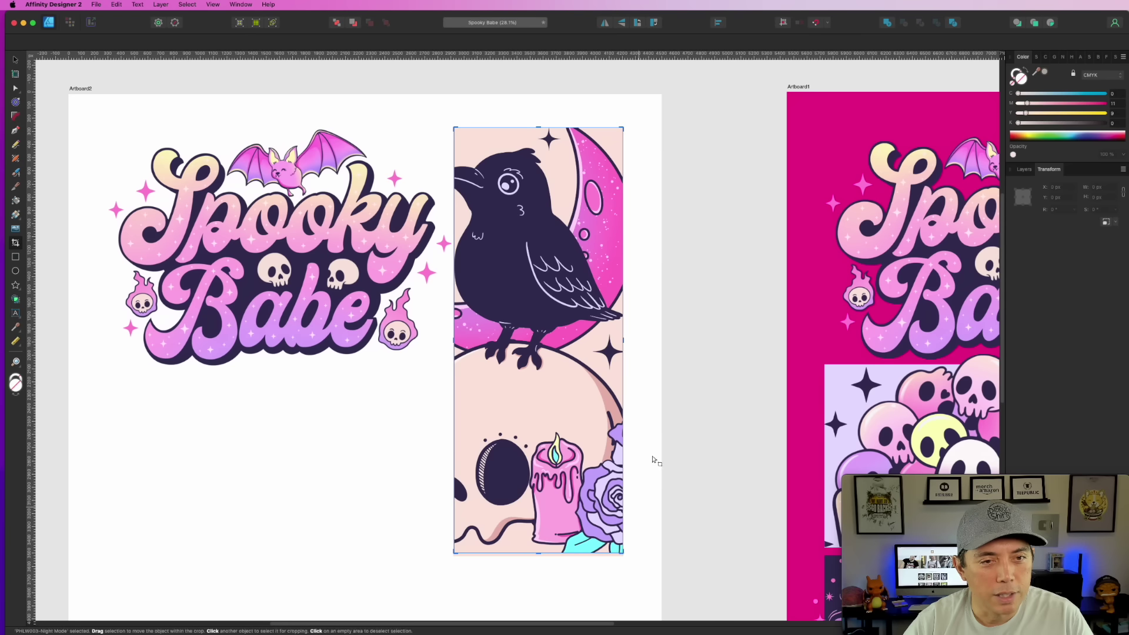
click(718, 346)
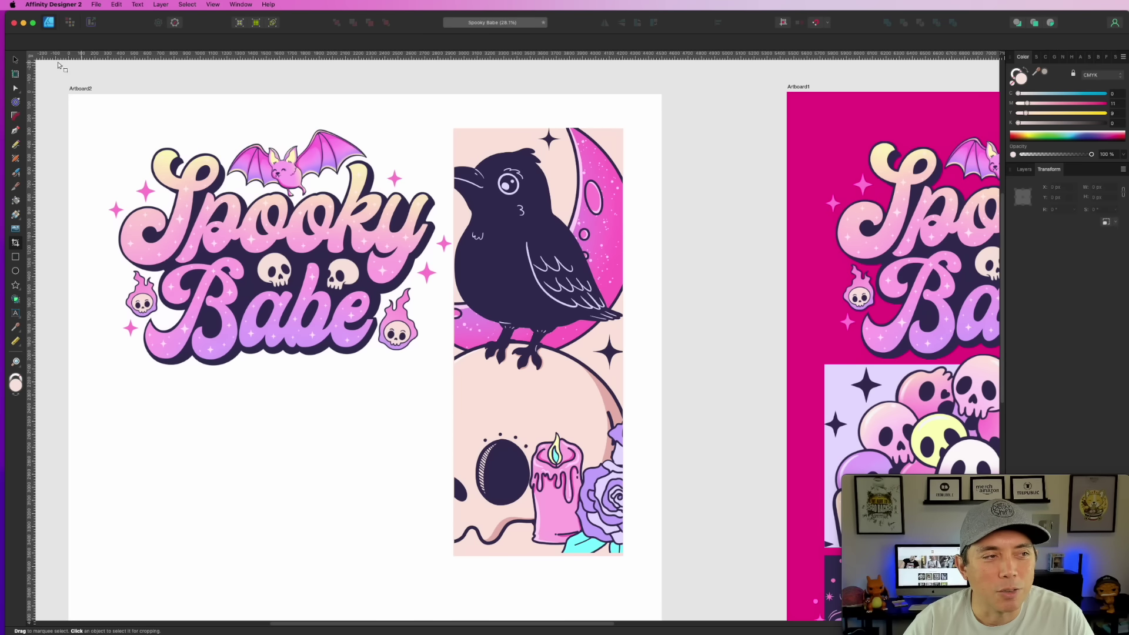
click(17, 61)
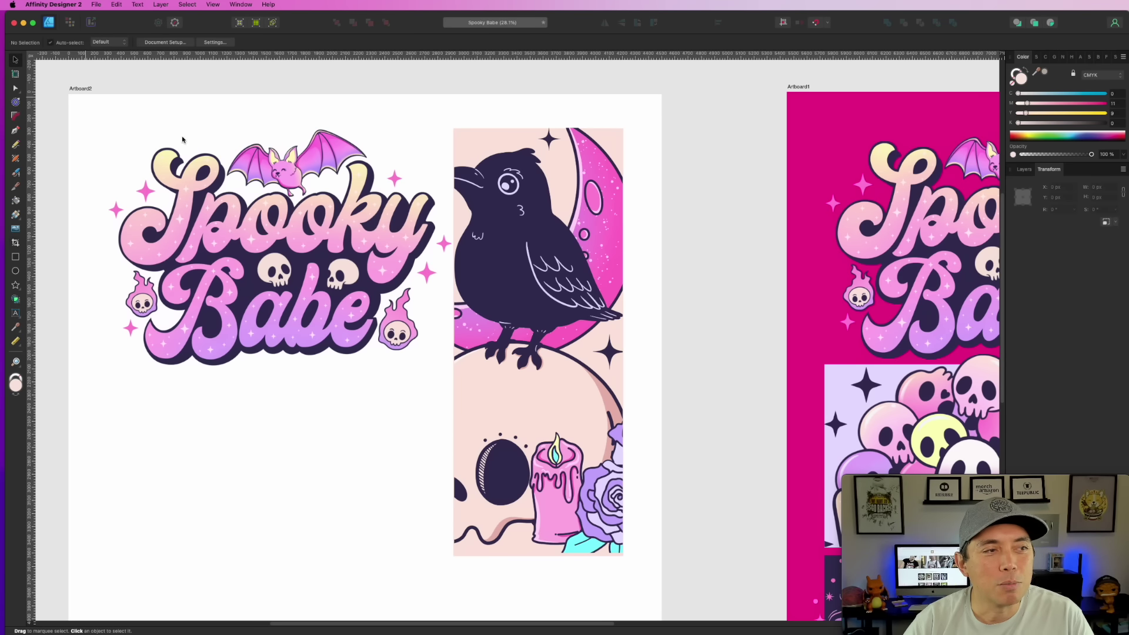
Trim the top edge of the Night Mode graphic's crop to the upper horizontal guide.
click(505, 239)
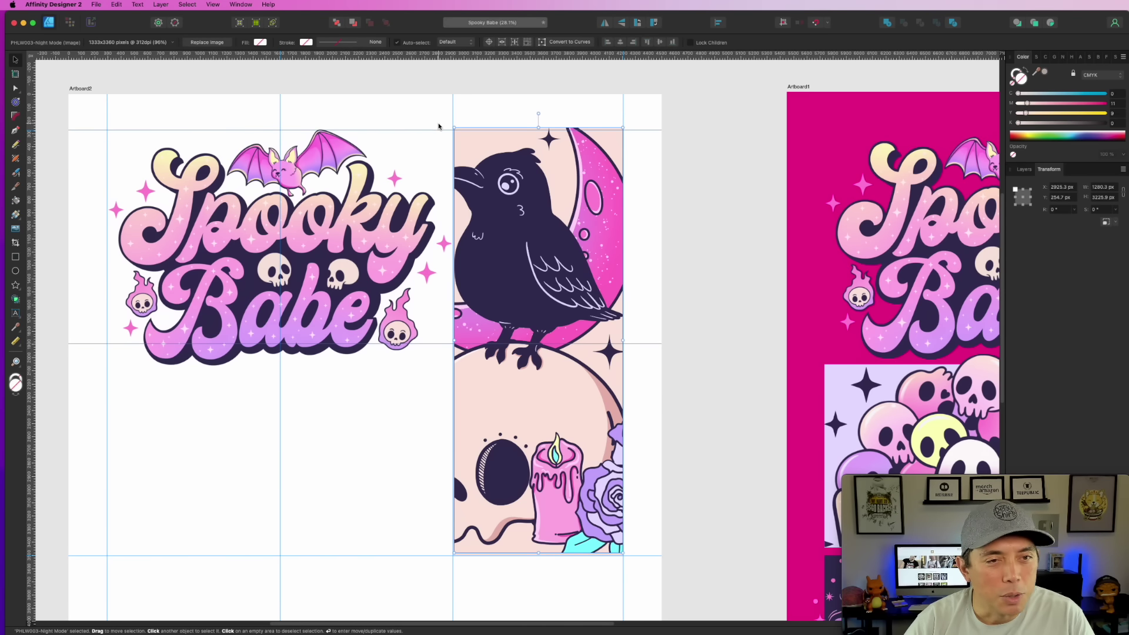
click(16, 243)
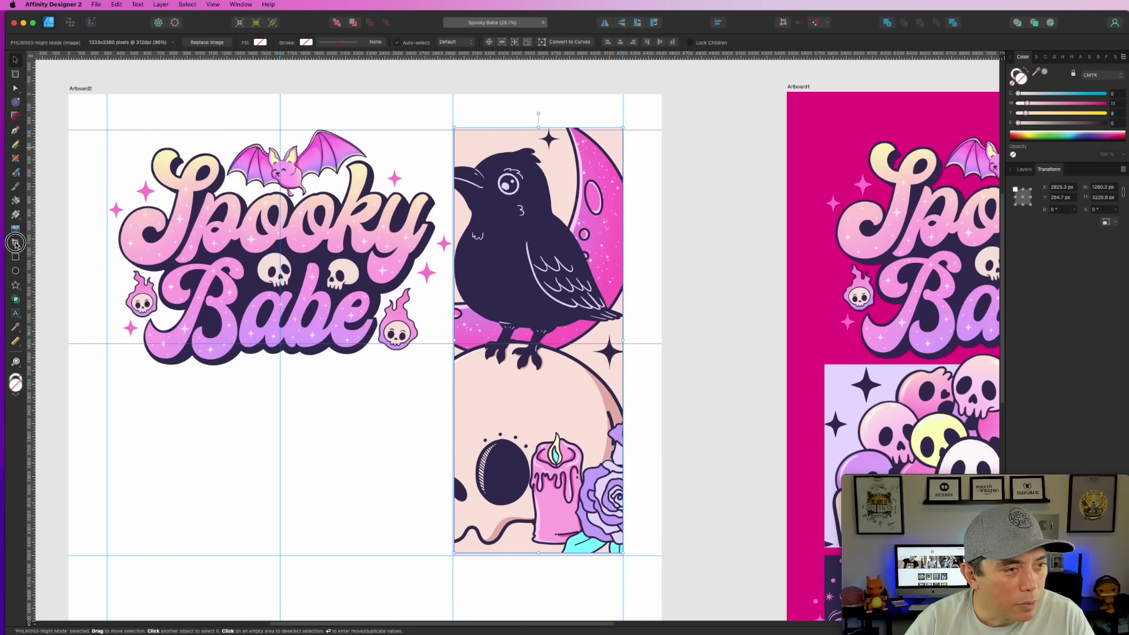
mouse_move(539, 127)
mouse_down()
mouse_move(540, 139)
mouse_move(540, 129)
mouse_up()
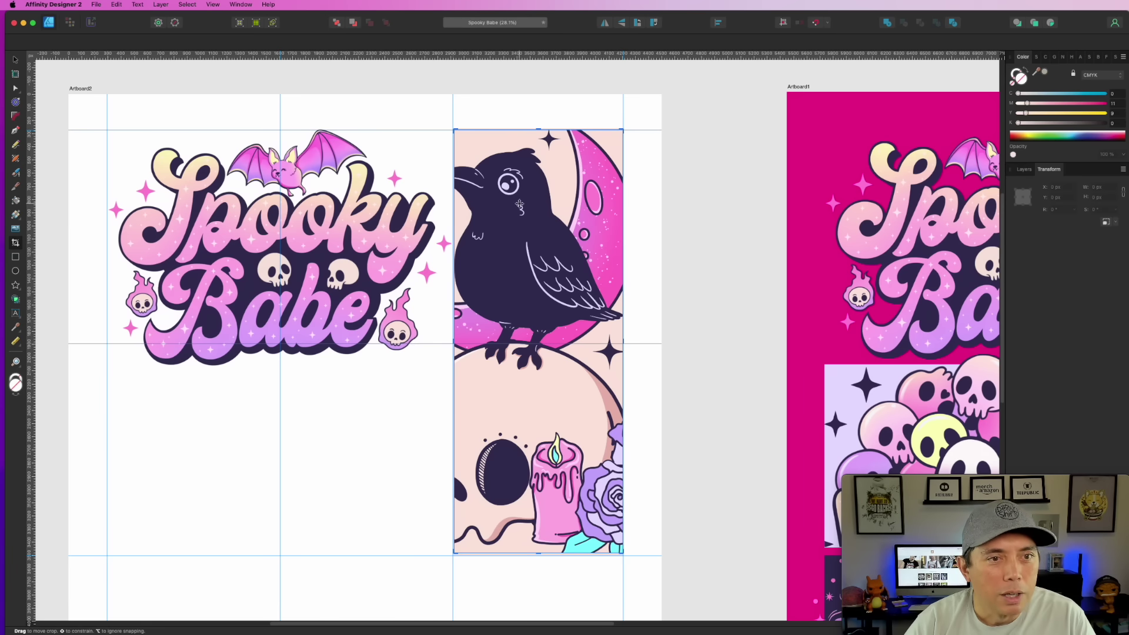
click(18, 59)
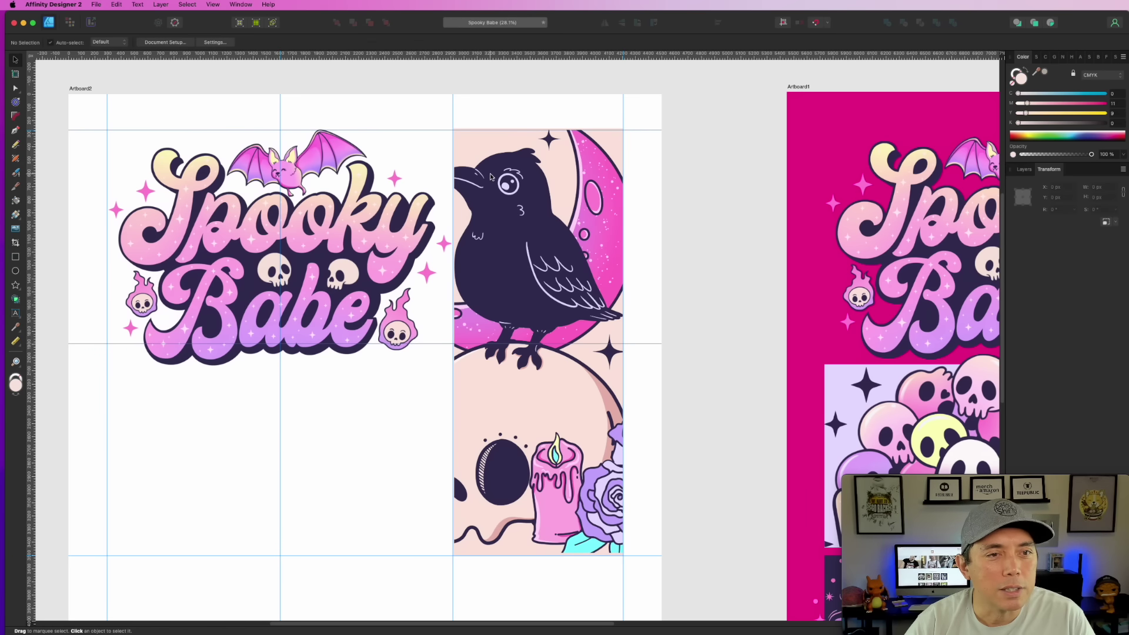
Duplicate the cropped Night Mode graphic and crop the copy vertically down to a band around the raven's head.
click(1028, 171)
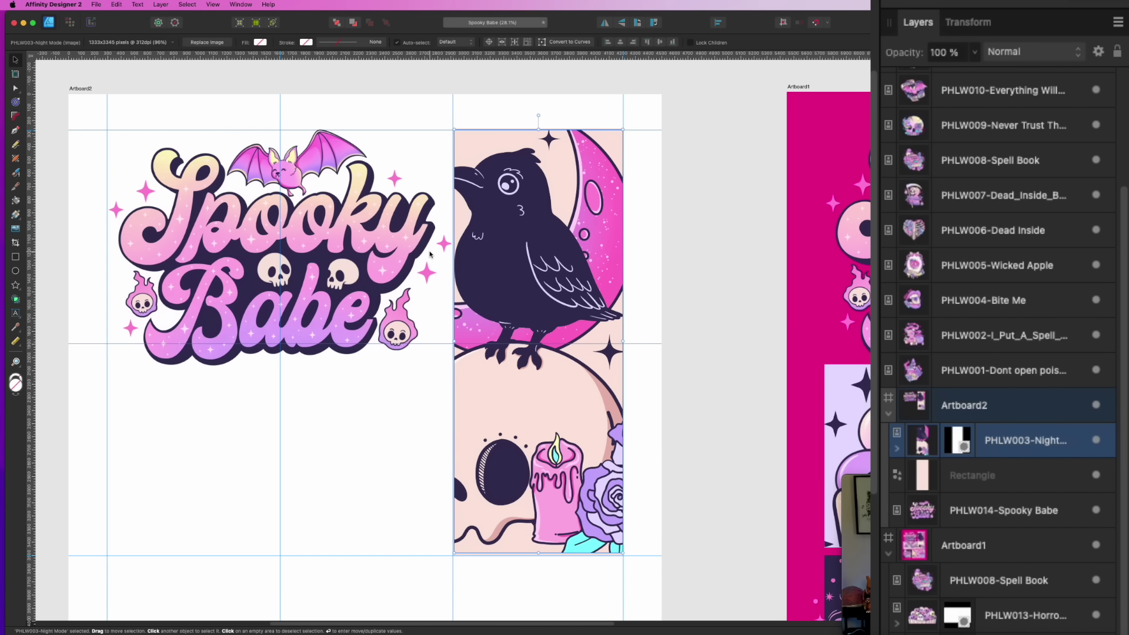
key(super+j)
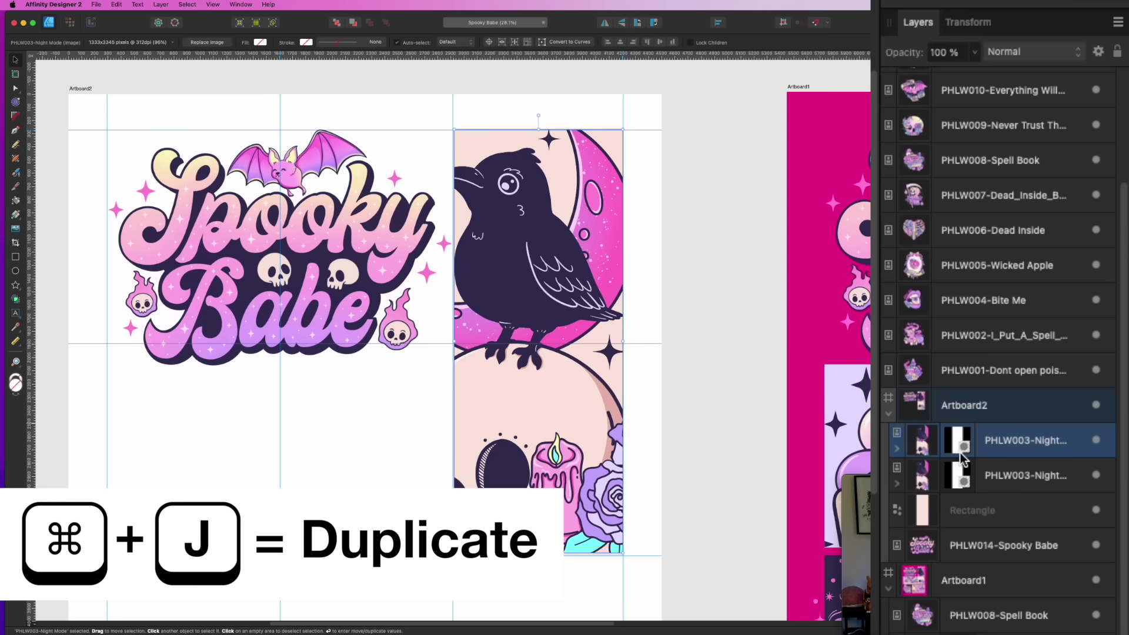
click(16, 242)
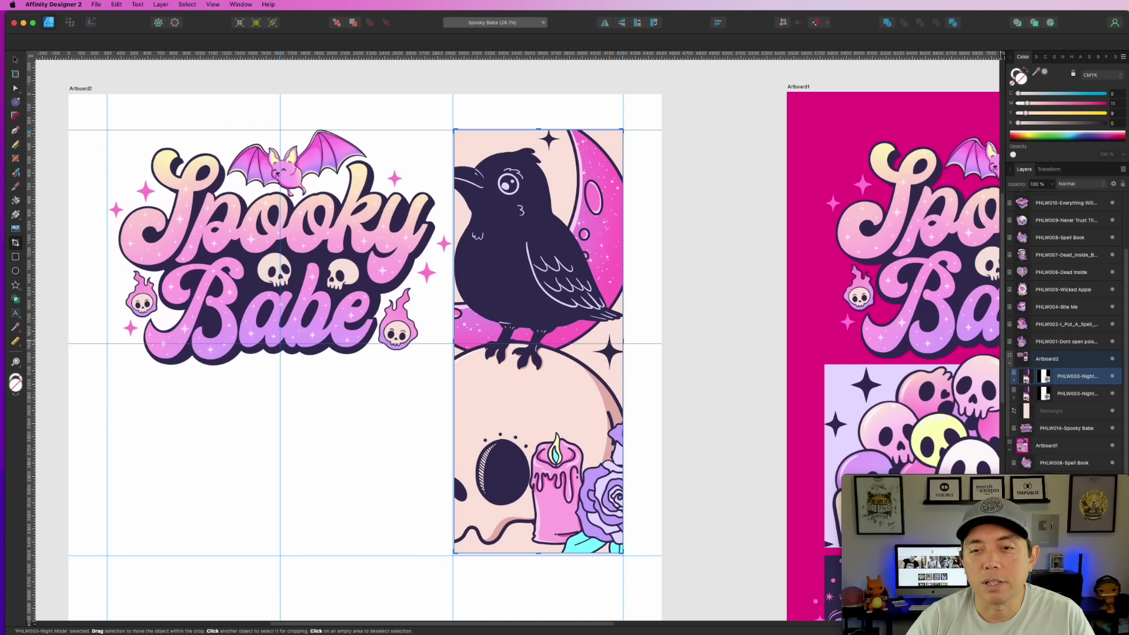
drag(539, 553, 547, 463)
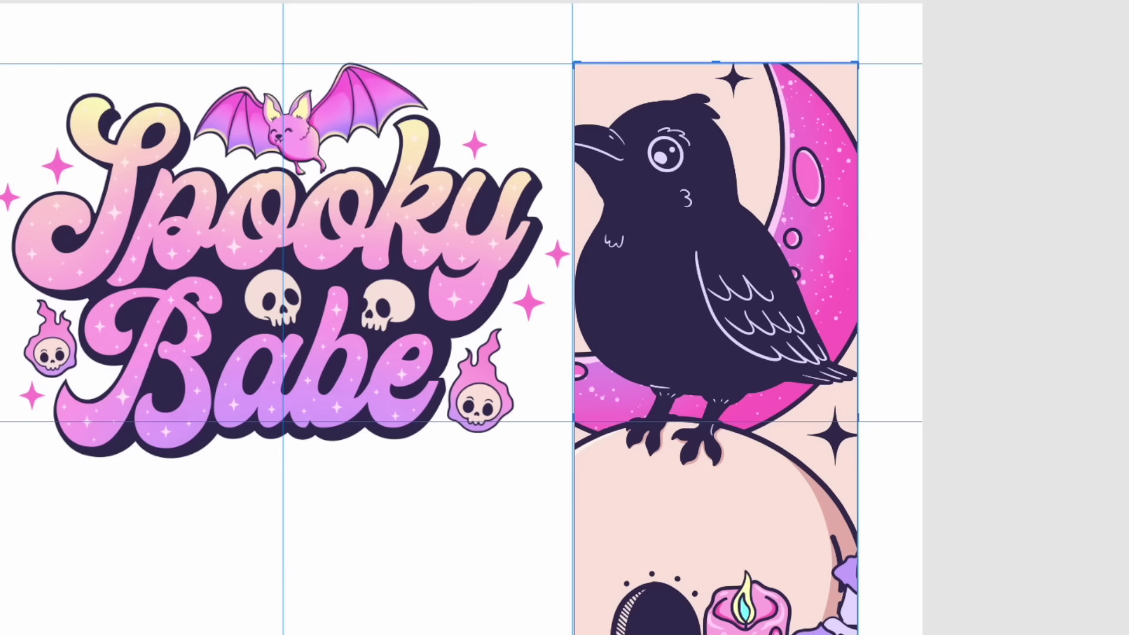
drag(730, 620, 714, 207)
drag(716, 59, 713, 90)
Extend the copy's crop past the rectangle's left side to uncover the whole beak, keeping it tight around the head.
drag(562, 147, 542, 147)
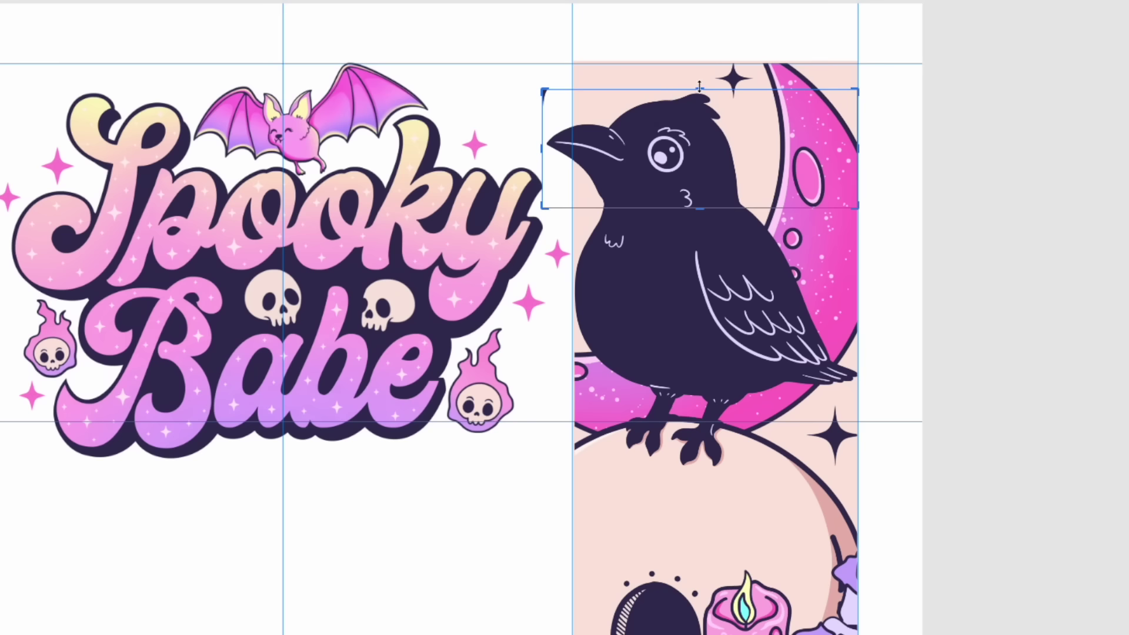
drag(700, 87, 701, 88)
drag(542, 151, 546, 149)
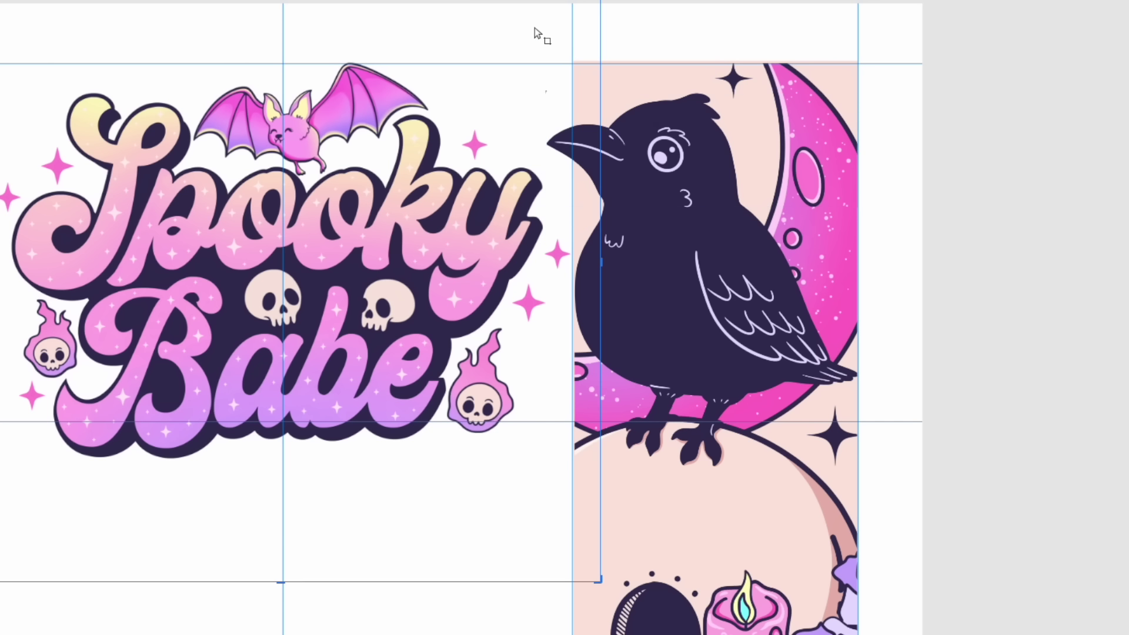
scroll(926, 300, down, 1)
scroll(925, 300, up, 1)
click(250, 101)
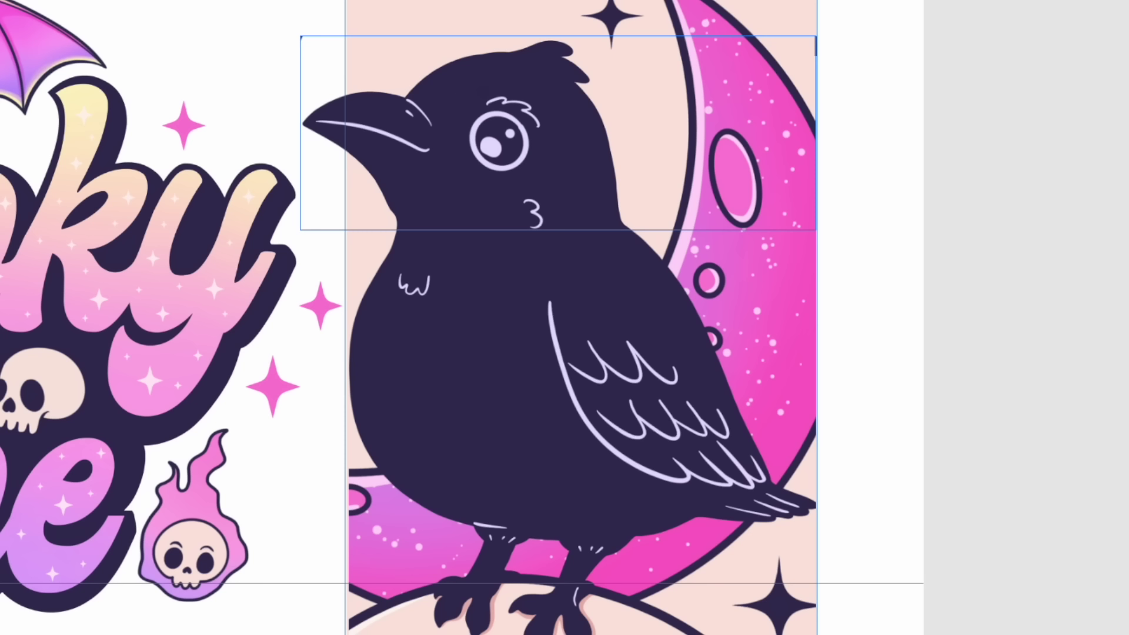
click(359, 71)
drag(300, 40, 302, 42)
click(972, 106)
Crop the pale pink rectangle behind the raven so its edges sit flush with the guides and the cropped artwork.
scroll(880, 351, down, 5)
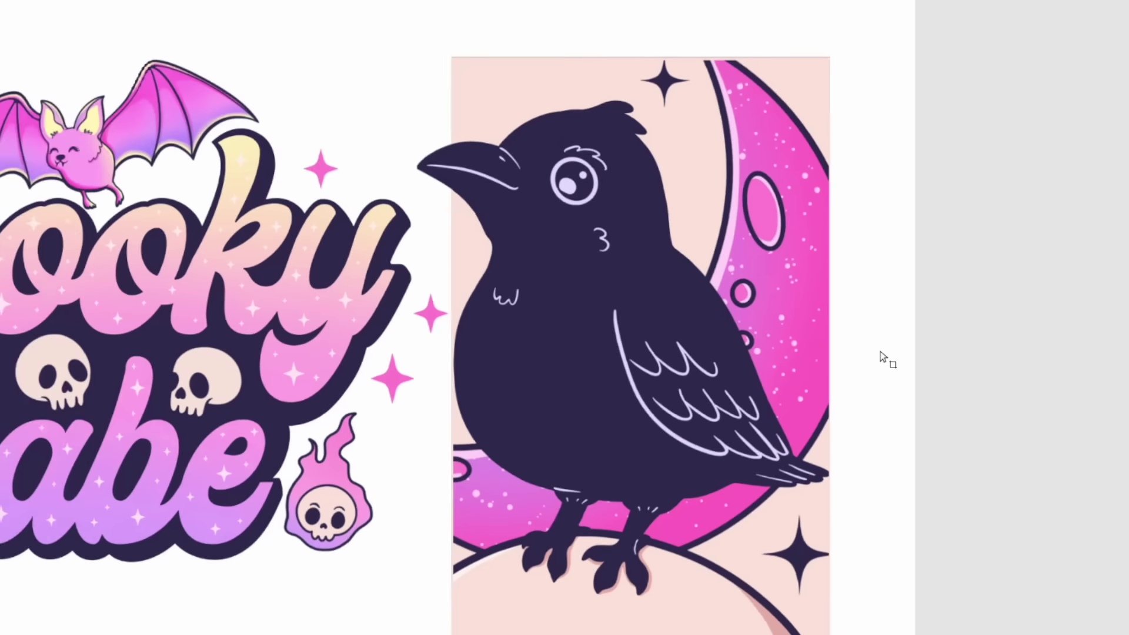
scroll(806, 525, down, 5)
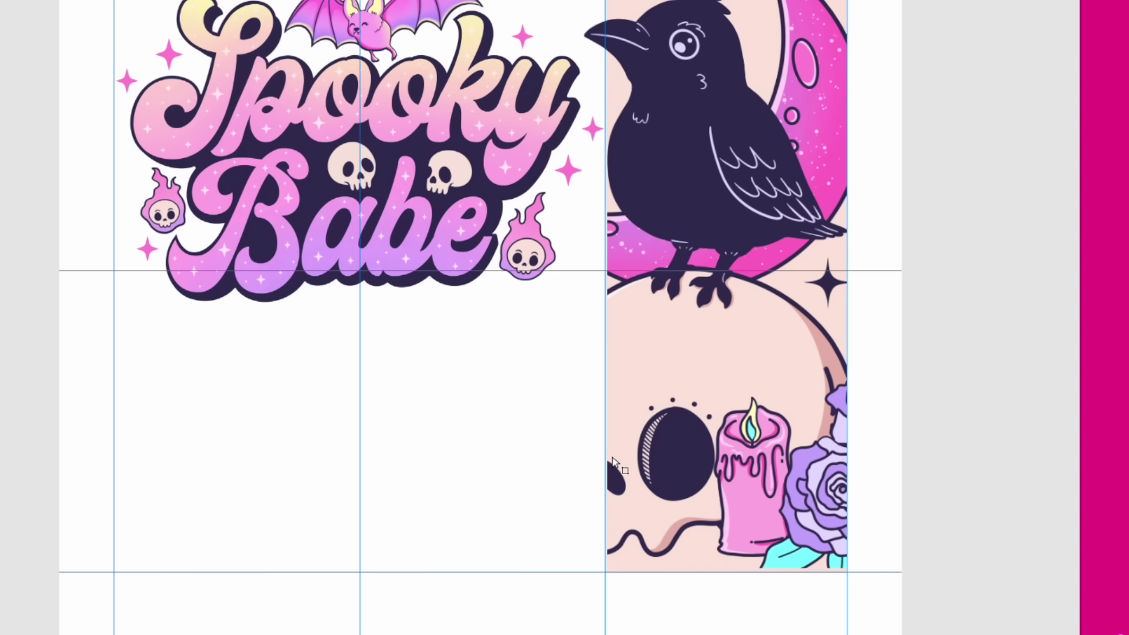
scroll(612, 457, up, 5)
scroll(612, 457, up, 5)
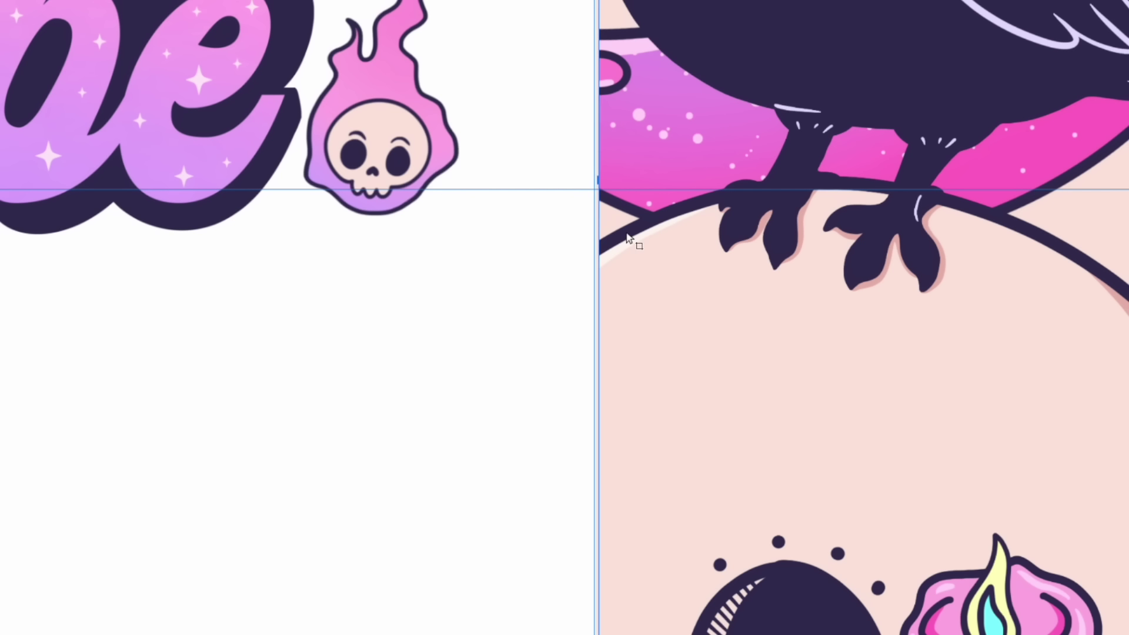
drag(594, 178, 593, 179)
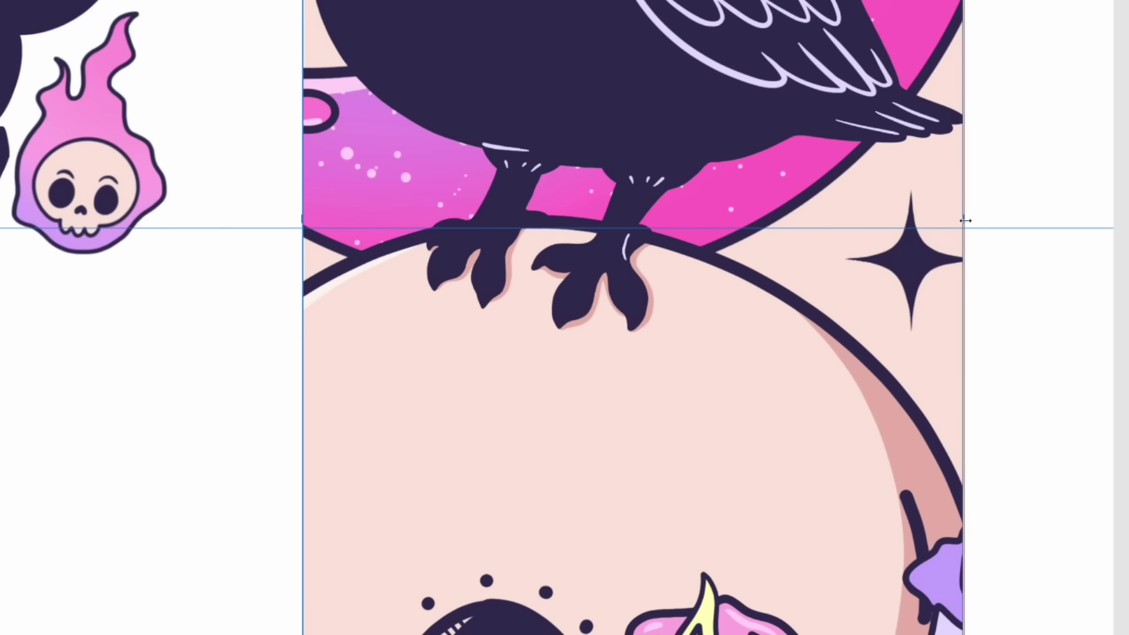
mouse_move(965, 220)
mouse_down()
mouse_move(978, 219)
mouse_move(968, 222)
mouse_up()
drag(650, 579, 650, 589)
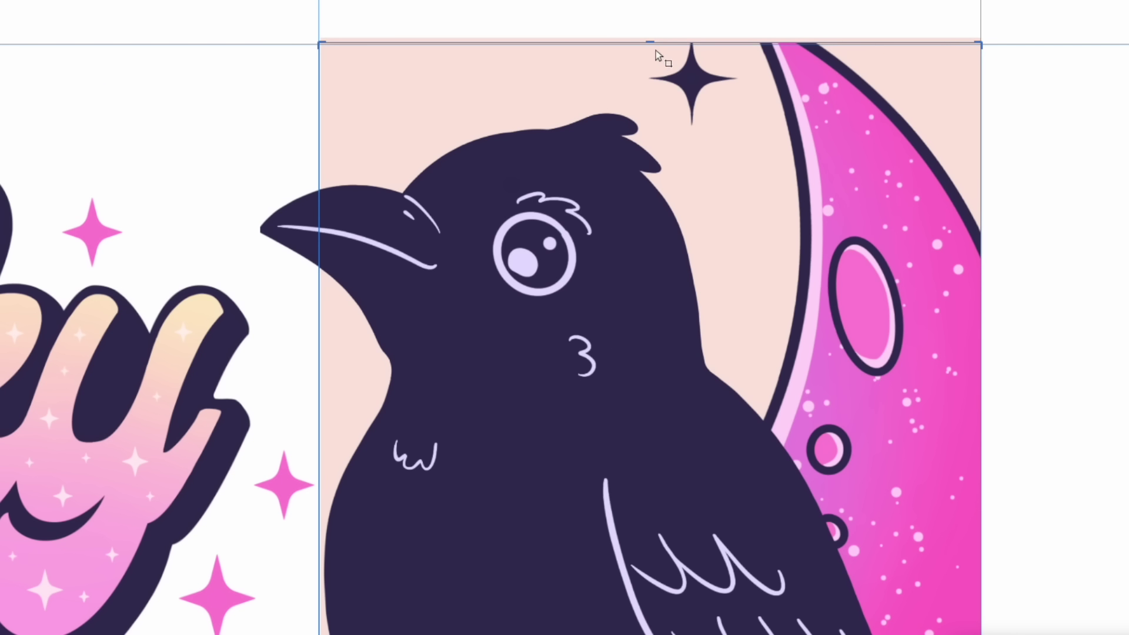
drag(650, 40, 647, 47)
click(492, 43)
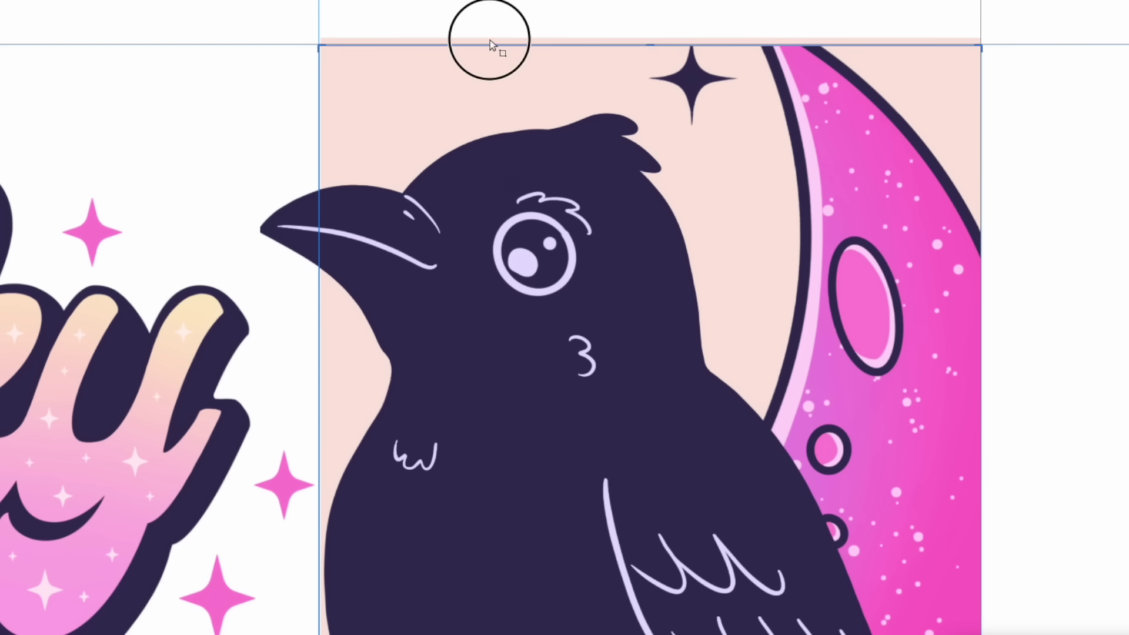
drag(651, 37, 650, 44)
scroll(673, 407, down, 3)
scroll(673, 407, down, 4)
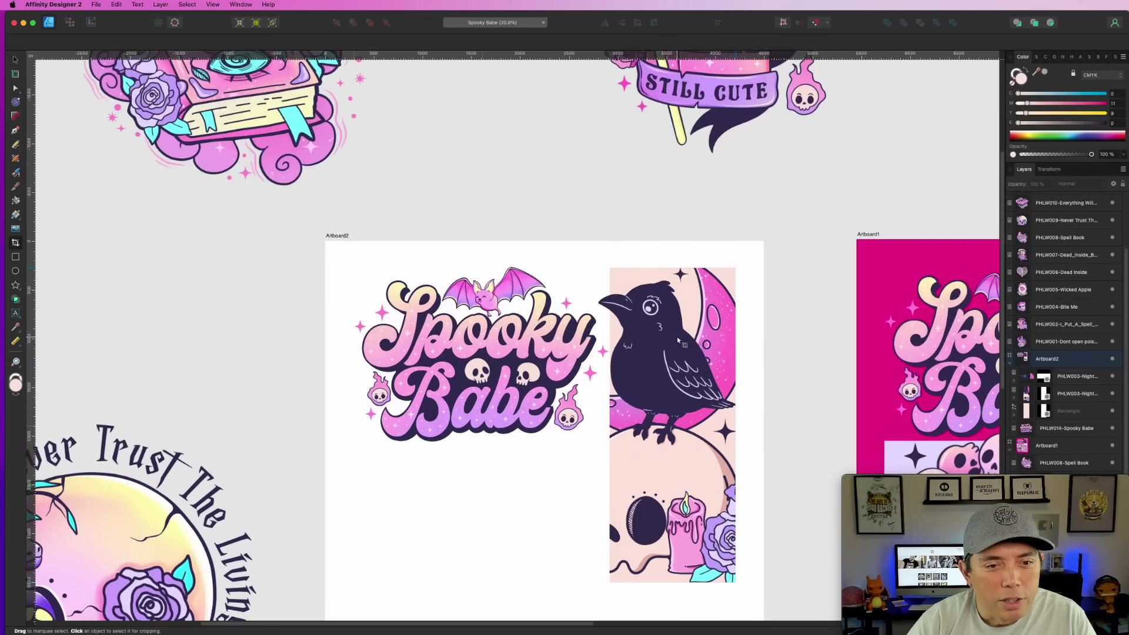
Draw two pale pink rectangles side by side in Artboard2's bottom guide row, a narrower left one and a wider right one.
scroll(673, 407, down, 5)
key(super+semicolon)
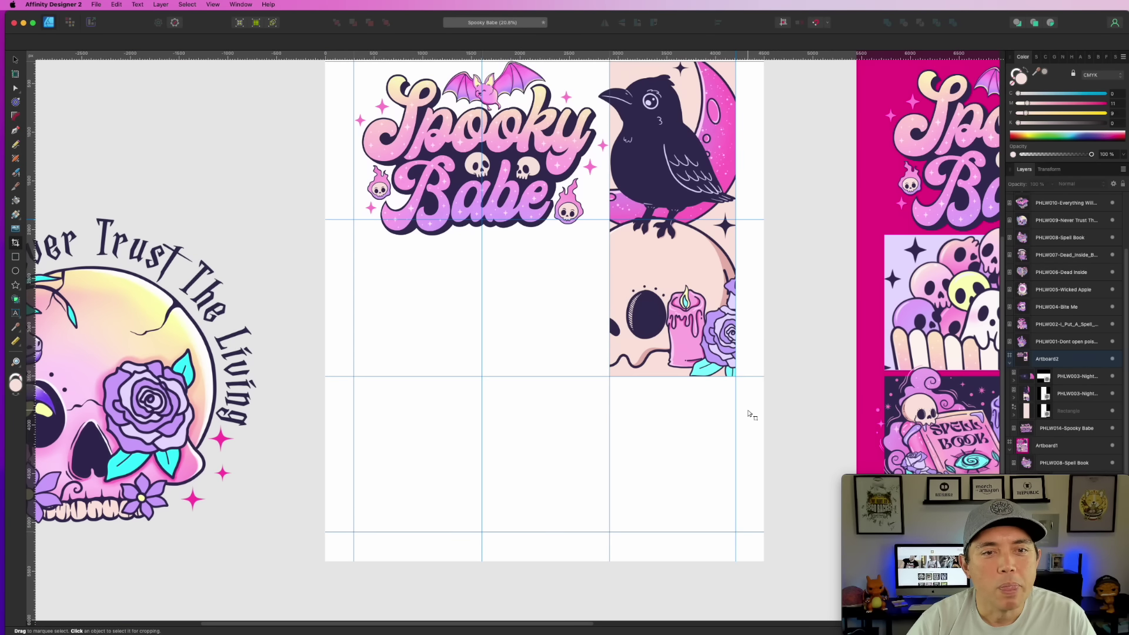
scroll(748, 415, up, 1)
key(super+semicolon)
scroll(742, 421, down, 2)
scroll(569, 352, down, 2)
scroll(569, 352, right, 2)
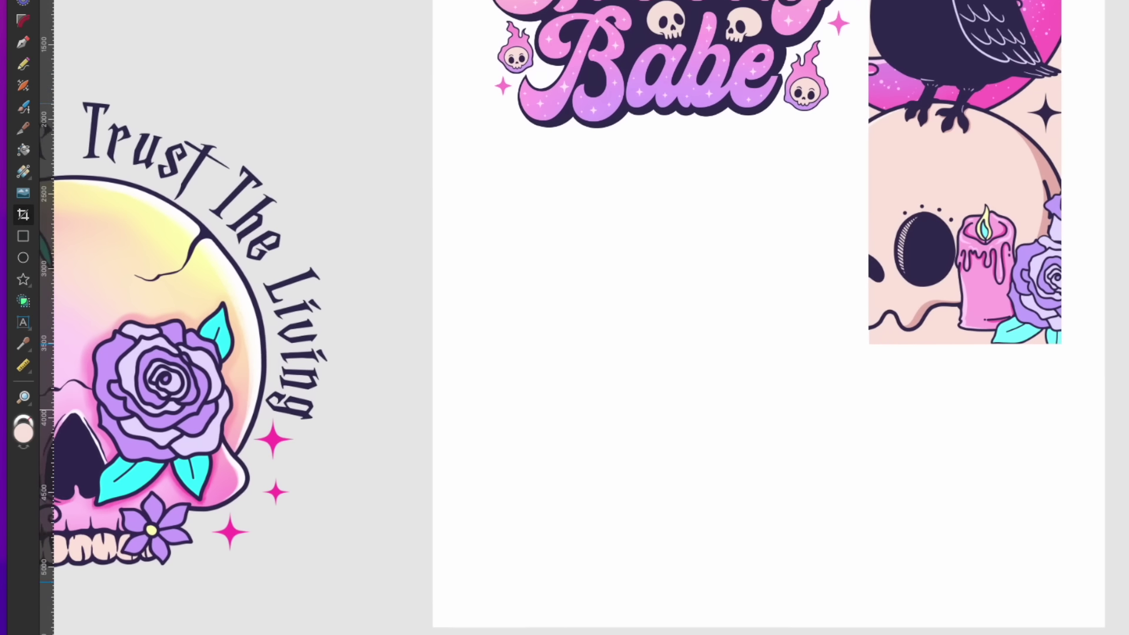
key(super+semicolon)
click(23, 239)
mouse_move(465, 354)
mouse_down()
mouse_move(592, 488)
mouse_move(720, 591)
mouse_up()
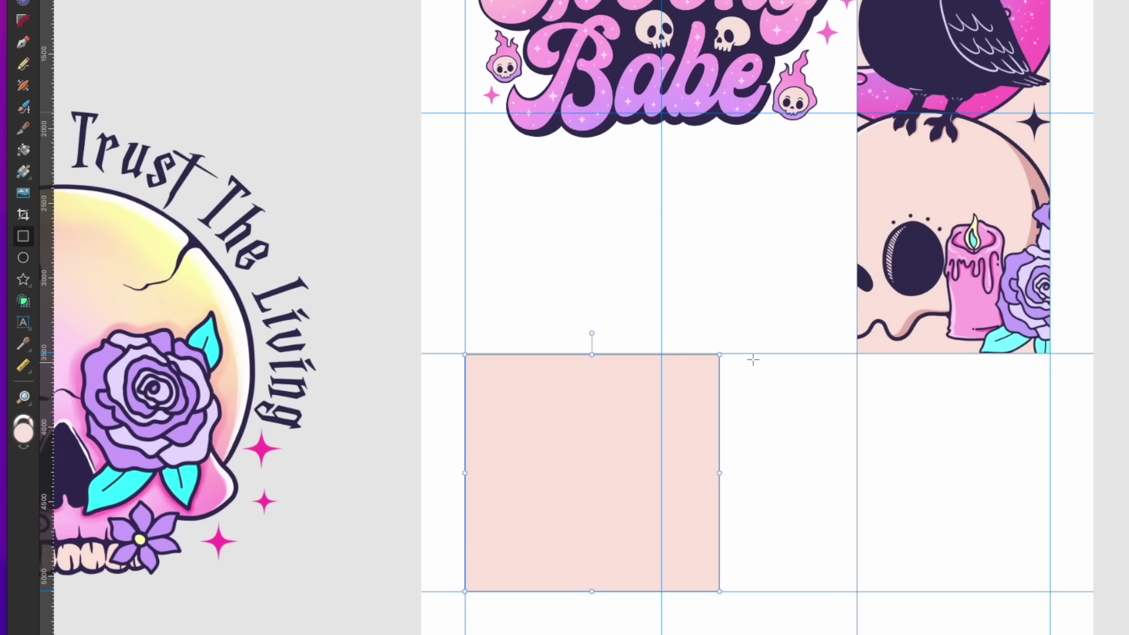
drag(752, 355, 1051, 591)
Shrink the left bottom-row rectangle to the first column and widen the right one towards it, leaving a narrow gap.
click(713, 428)
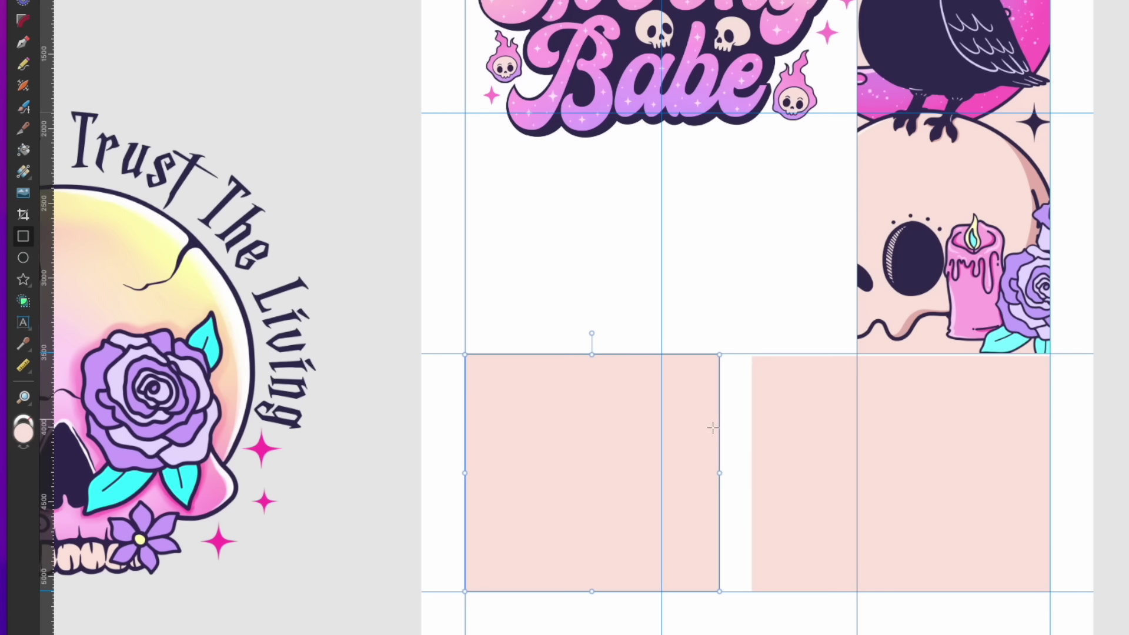
drag(723, 474, 661, 474)
click(758, 466)
drag(749, 475, 672, 474)
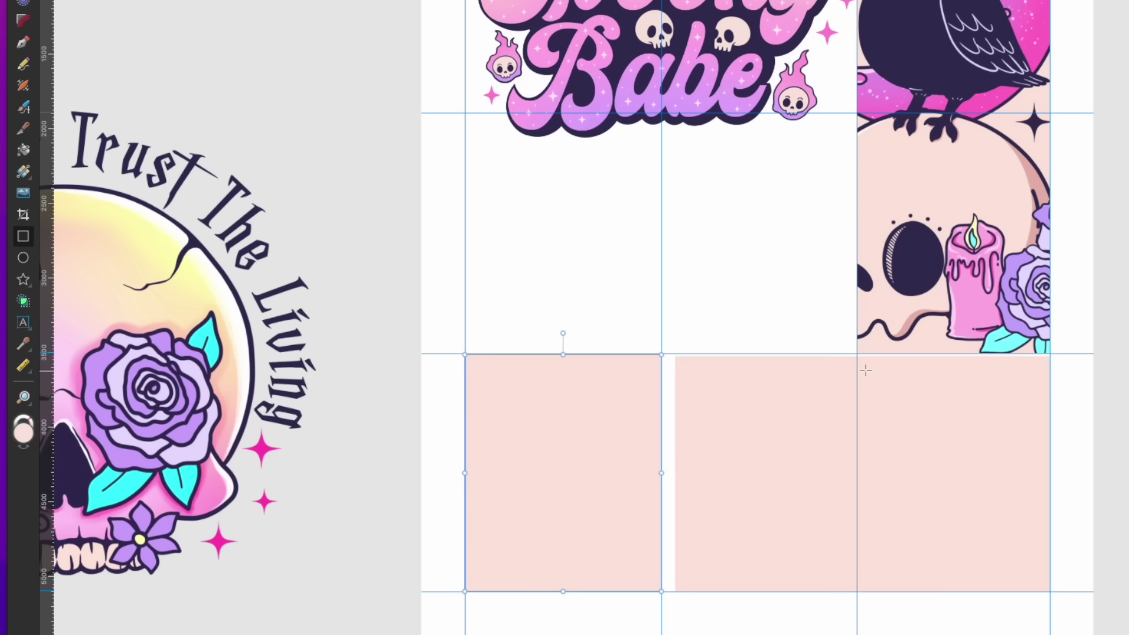
Lower the top edges of both bottom-row rectangles slightly below the row guide and level them with each other.
drag(862, 357, 863, 363)
click(570, 365)
drag(563, 354, 562, 364)
scroll(653, 445, up, 3)
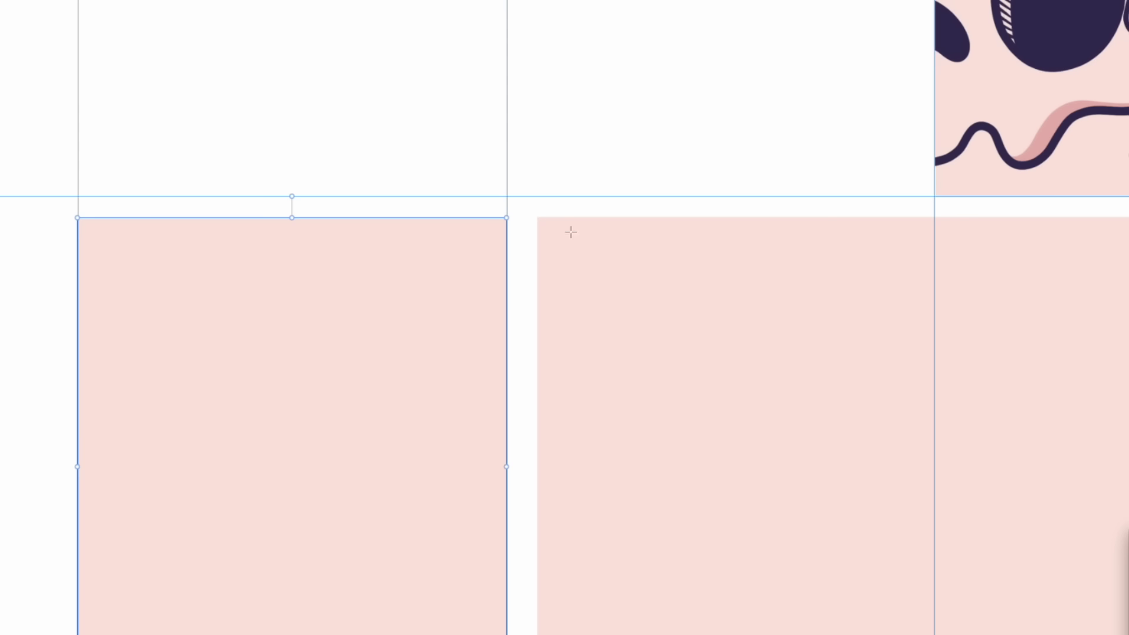
click(293, 217)
drag(509, 464, 549, 461)
drag(312, 219, 312, 217)
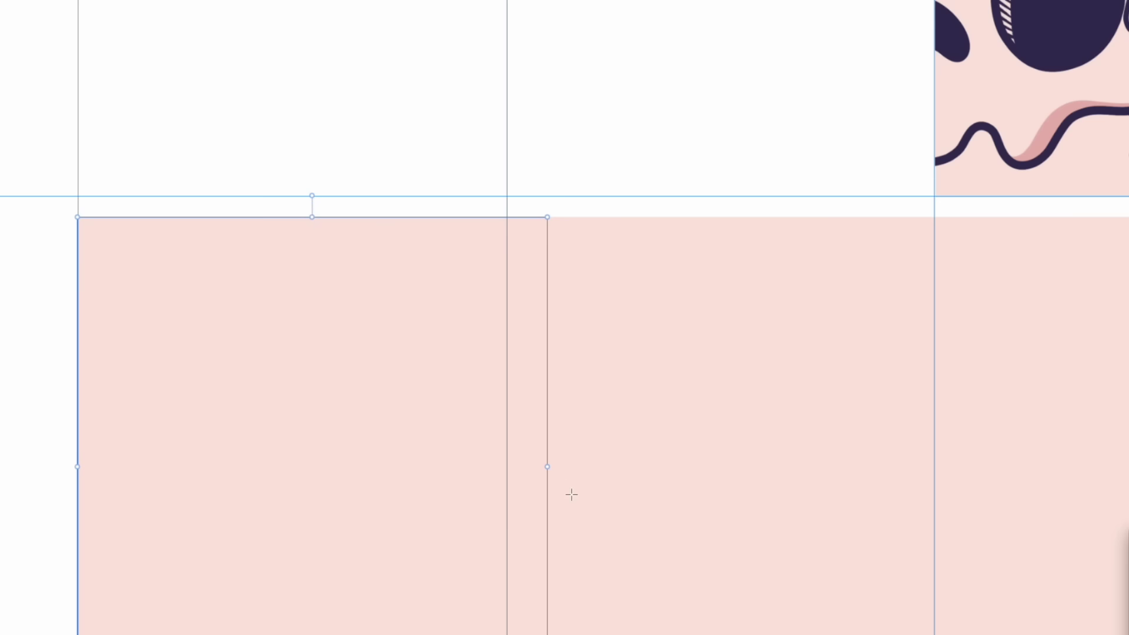
drag(551, 467, 510, 467)
Extend the wide bottom-row rectangle slightly leftwards to narrow the vertical gap beside its neighbour.
click(603, 421)
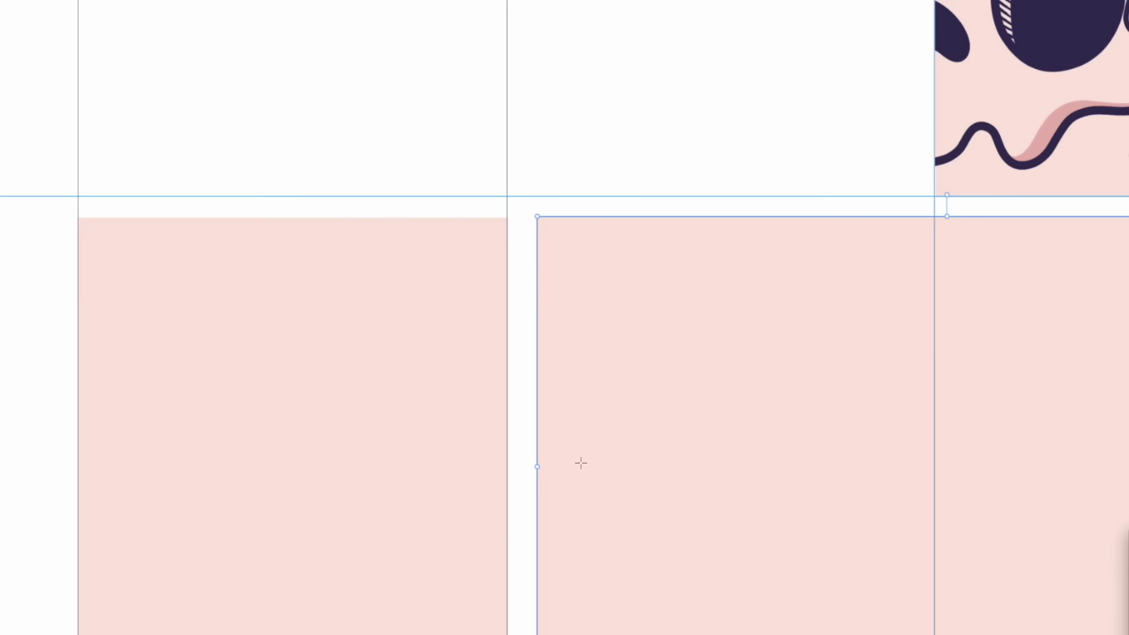
drag(537, 468, 529, 467)
scroll(530, 467, down, 5)
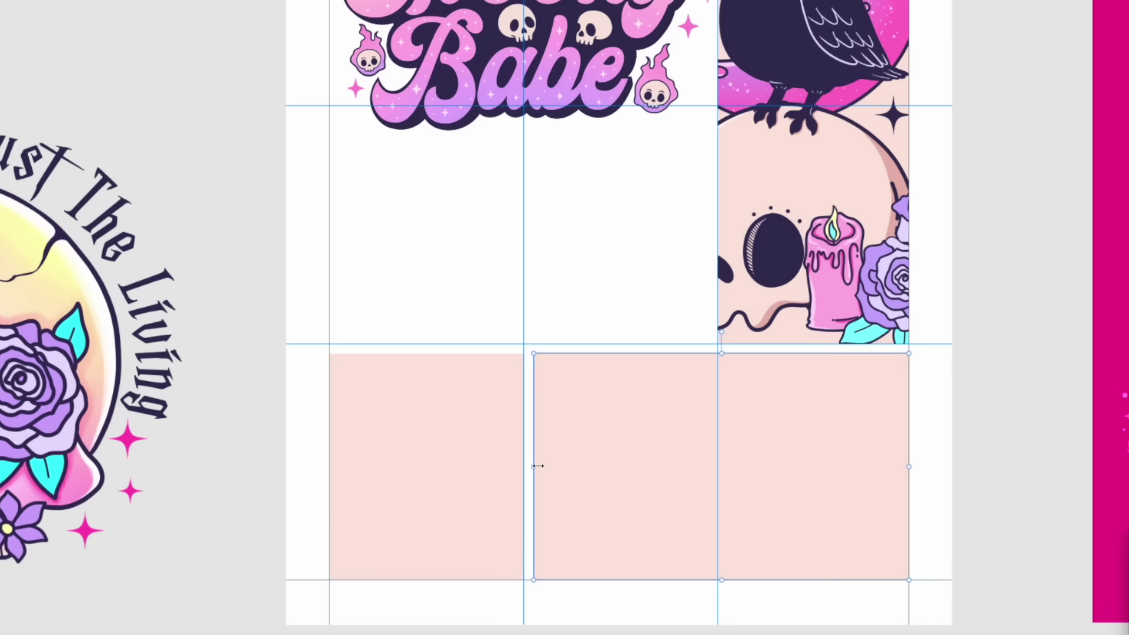
Draw a pale pink rectangle across the middle row's first two columns and lower its top edge below the Spooky Babe lettering.
click(459, 474)
drag(459, 474, 707, 223)
drag(518, 119, 521, 139)
click(185, 2)
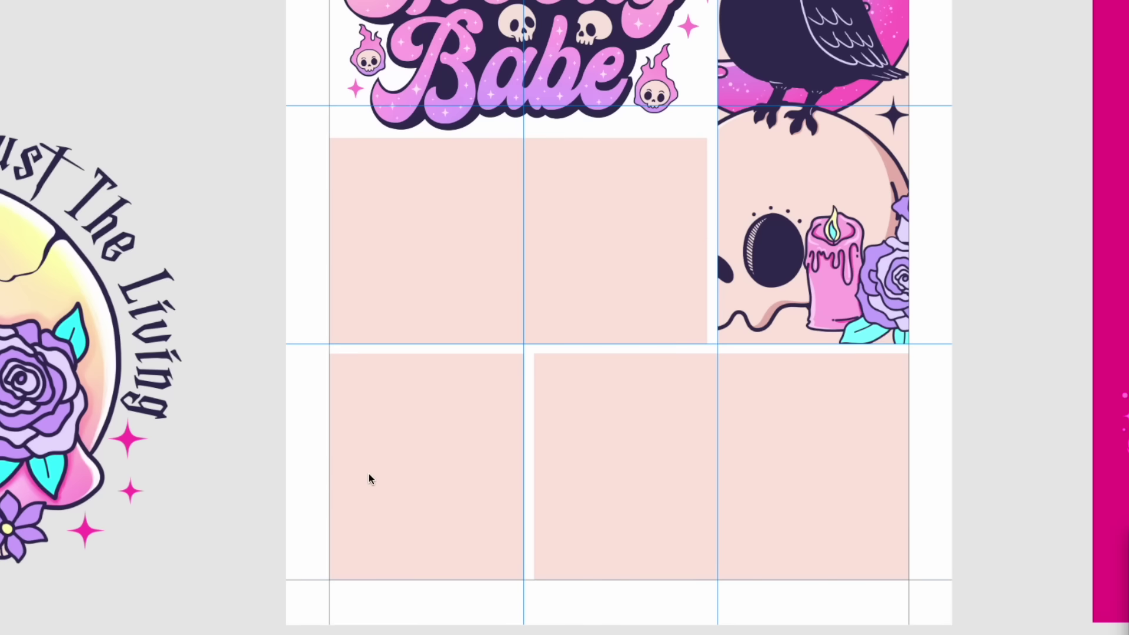
scroll(368, 474, down, 4)
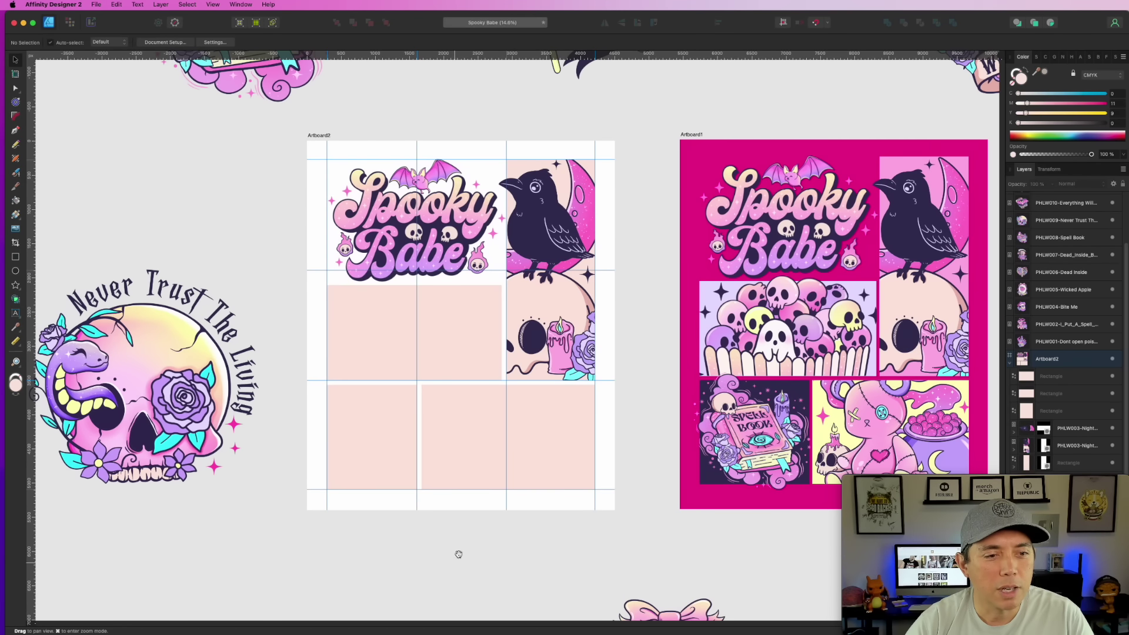
drag(457, 552, 681, 411)
scroll(570, 448, down, 3)
scroll(677, 454, down, 2)
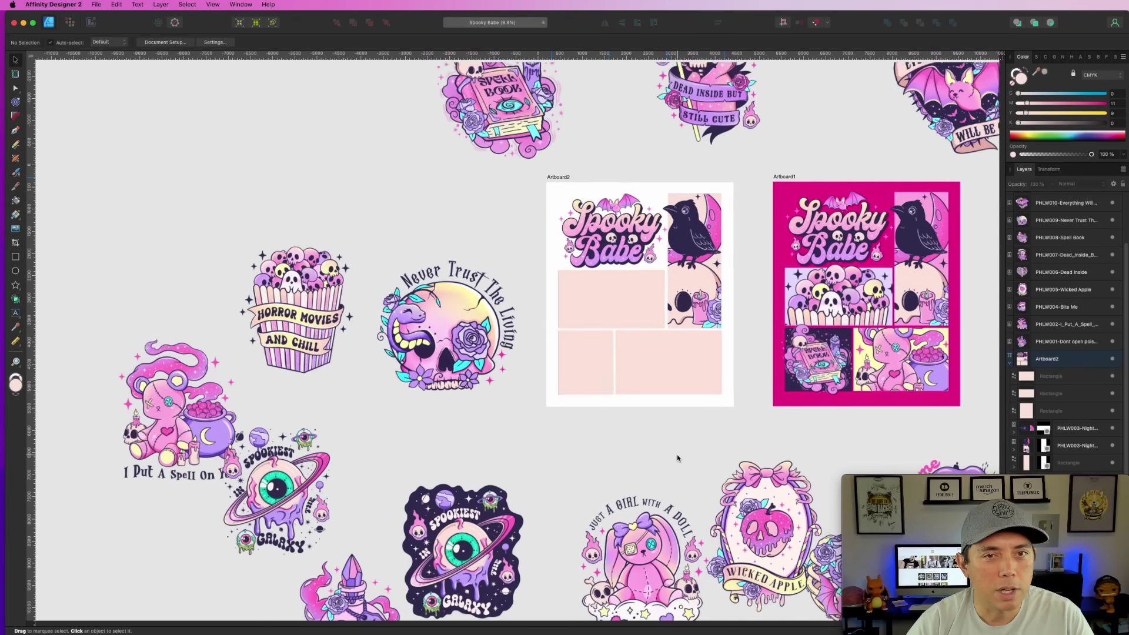
Place the Spell Book graphic over the bottom row of the white artboard and shrink it proportionally to about 53%.
drag(505, 122, 599, 312)
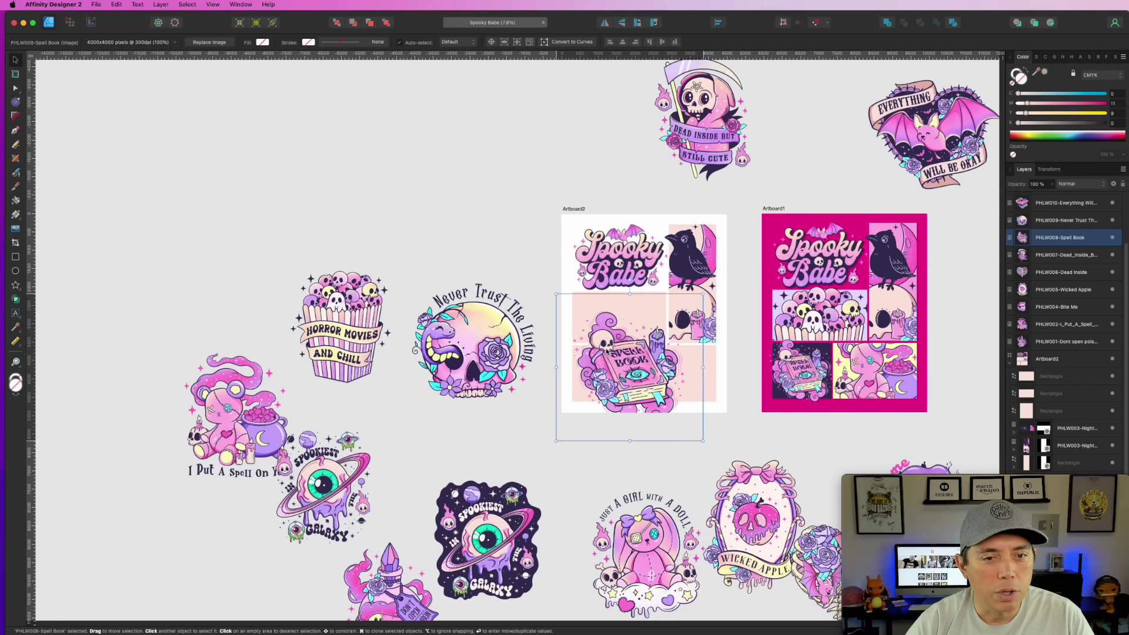
scroll(640, 405, up, 3)
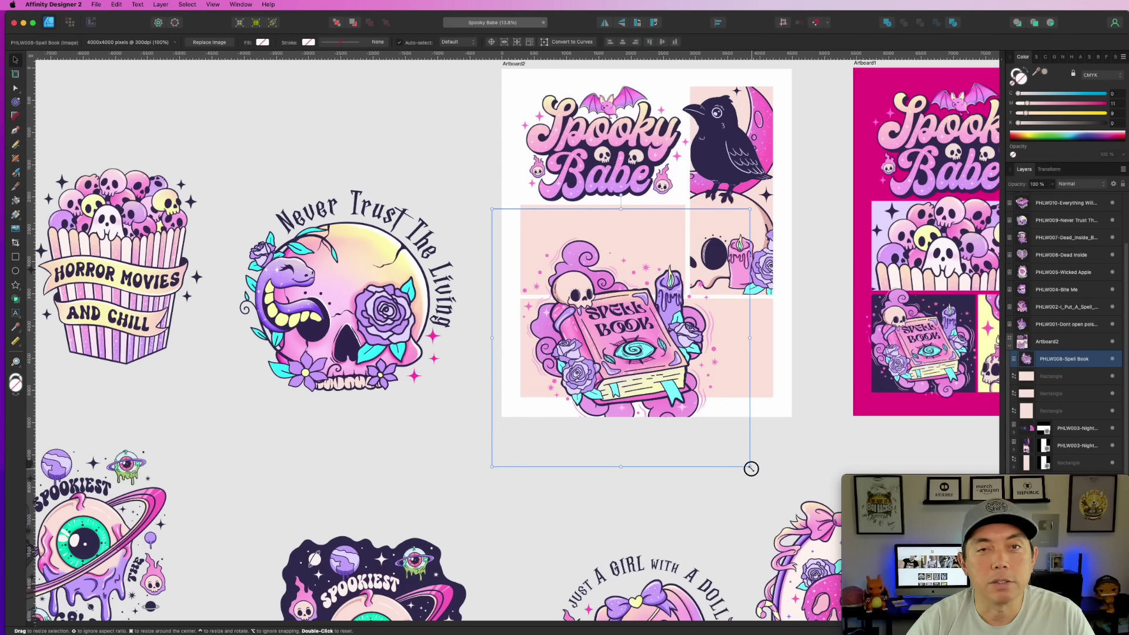
drag(750, 471, 625, 345)
scroll(613, 458, up, 3)
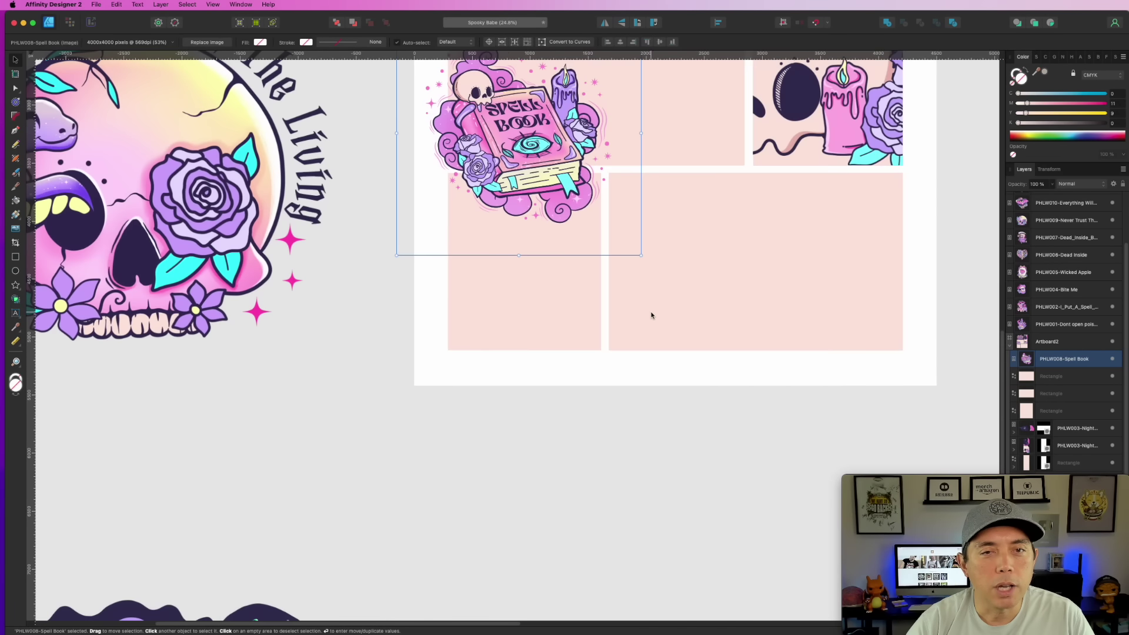
scroll(651, 315, up, 5)
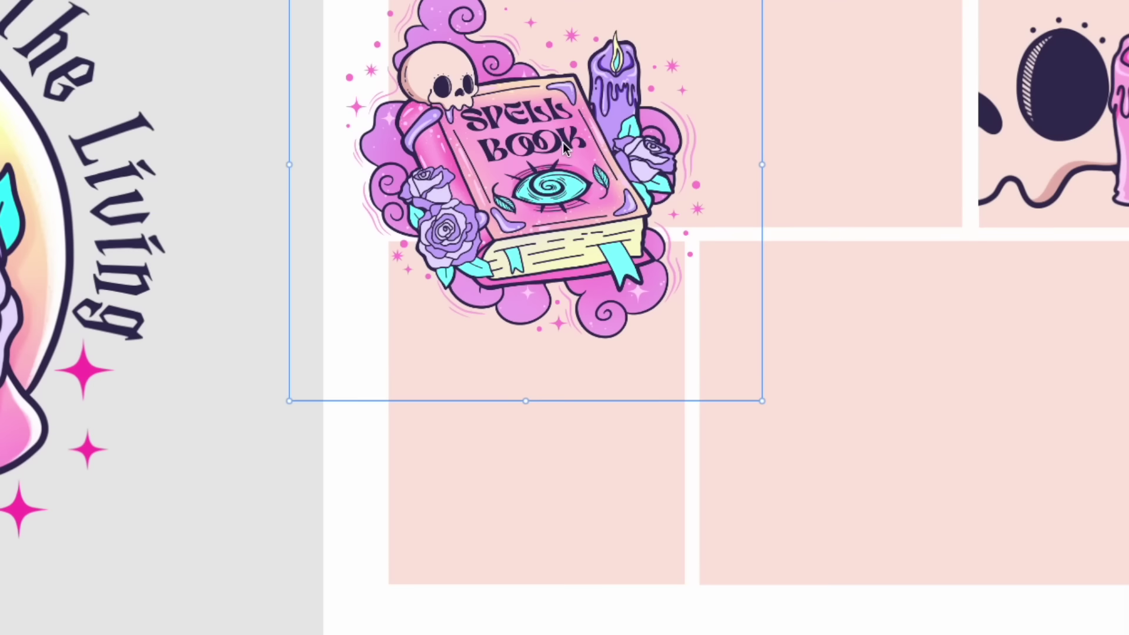
Position the Spell Book graphic over the narrow bottom-row panel and enlarge it slightly so its artwork overhangs the panel edges.
drag(564, 147, 557, 415)
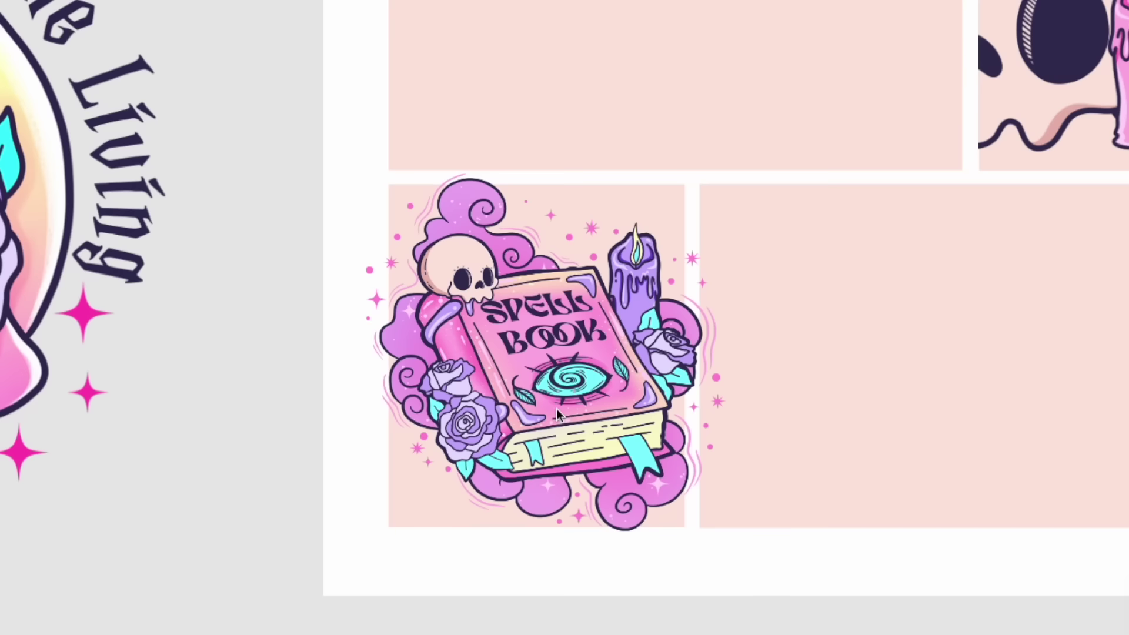
drag(782, 581, 793, 592)
drag(450, 322, 460, 324)
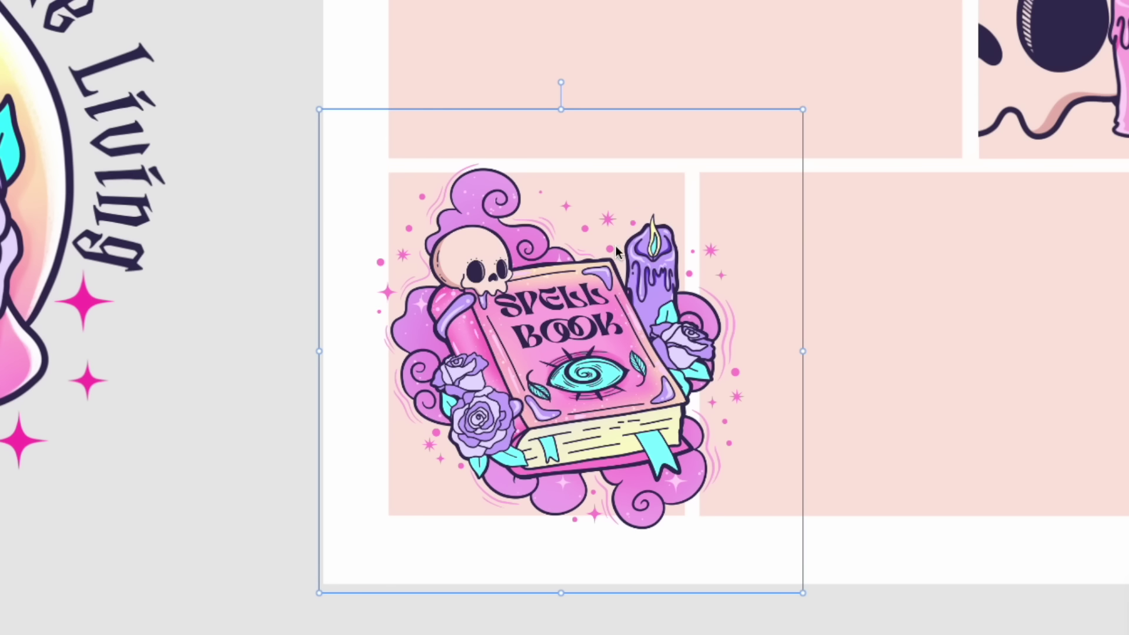
Pull the wide bottom-row rectangle's left edge rightwards and widen the neighbouring rectangle behind most of the Spell Book artwork.
click(739, 225)
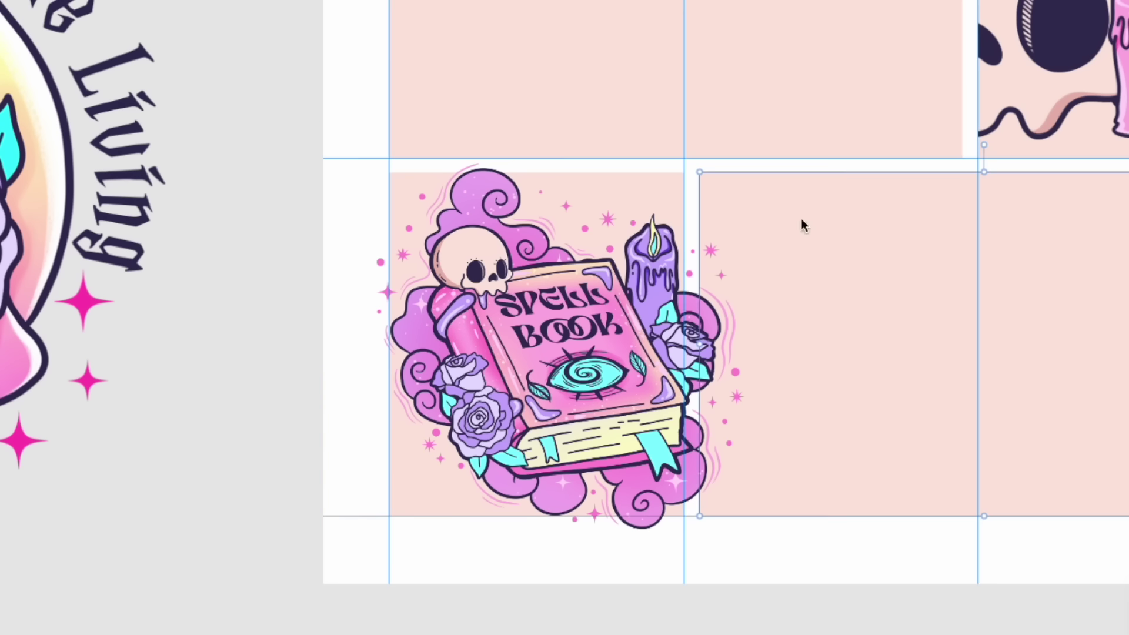
drag(704, 346, 784, 348)
click(404, 509)
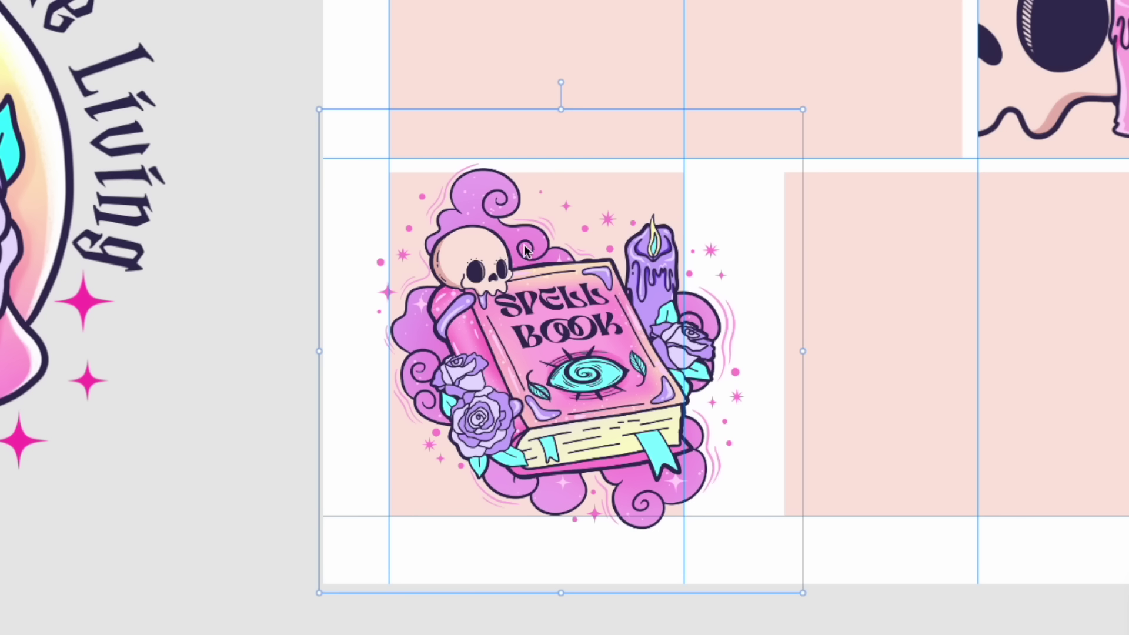
click(416, 490)
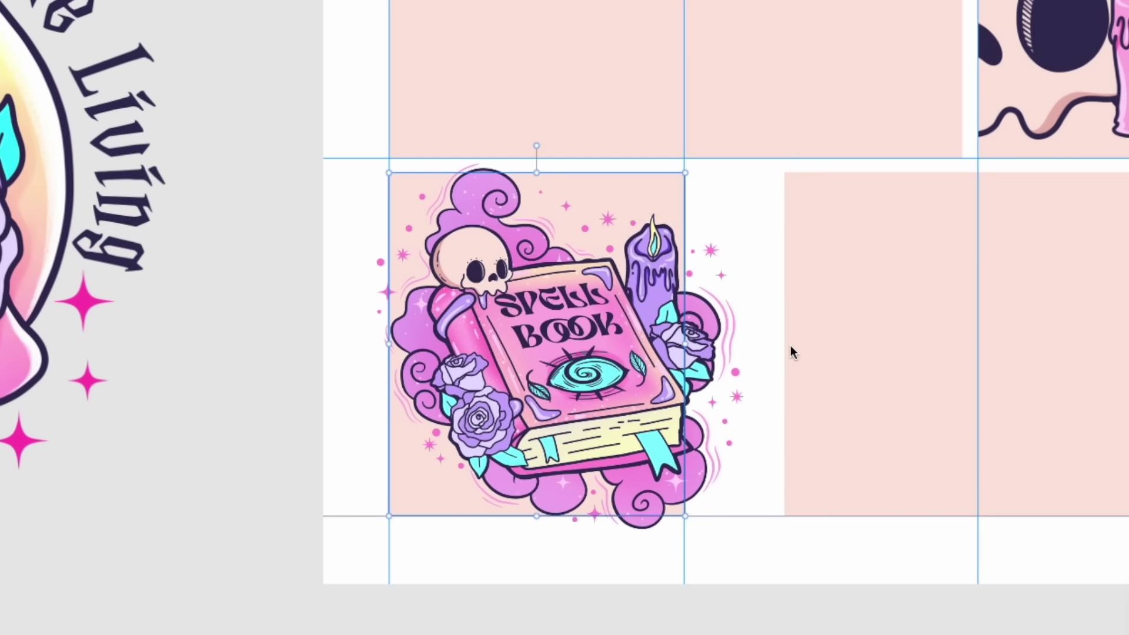
drag(685, 344, 742, 344)
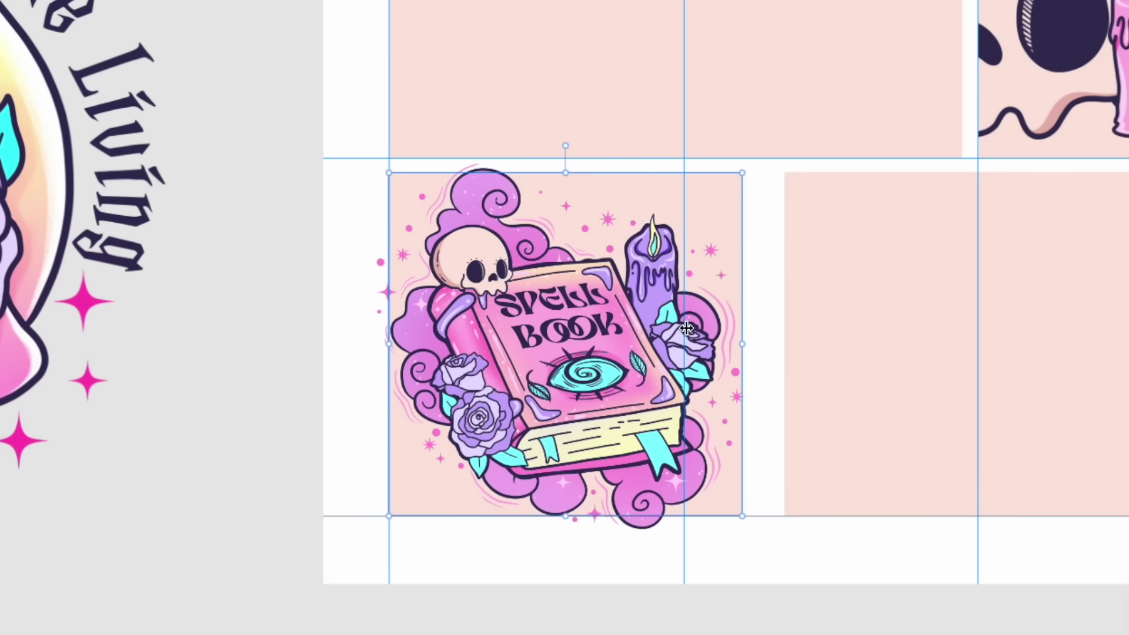
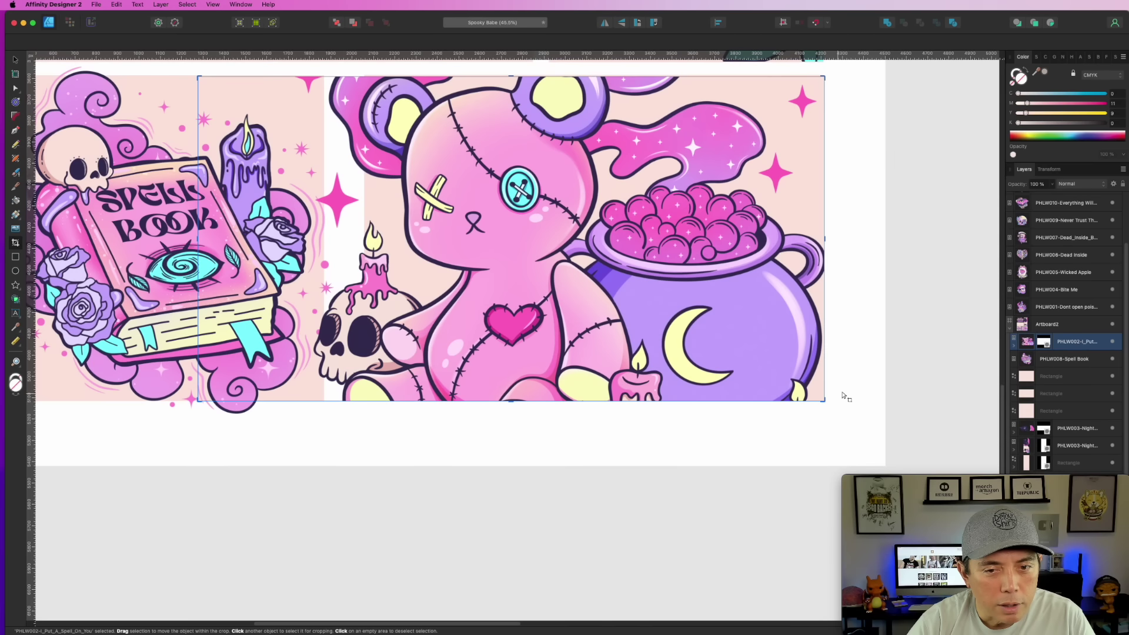
Crop the teddy bear graphic's left side back to the left edge of the wide bottom-row rectangle.
scroll(273, 378, up, 1)
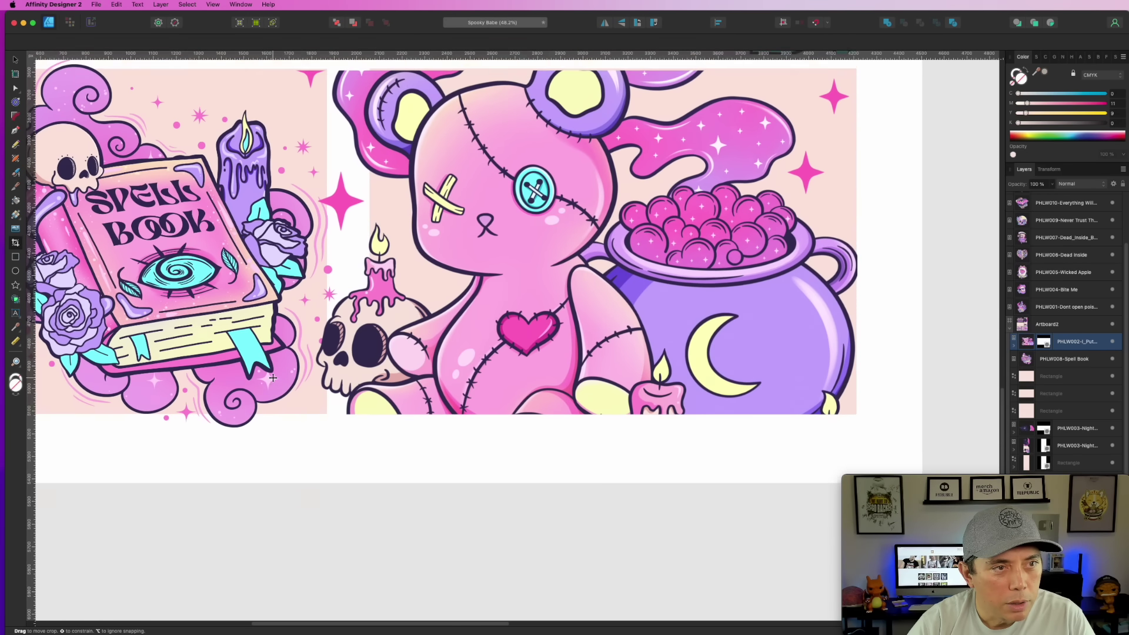
scroll(273, 377, up, 3)
drag(193, 320, 312, 321)
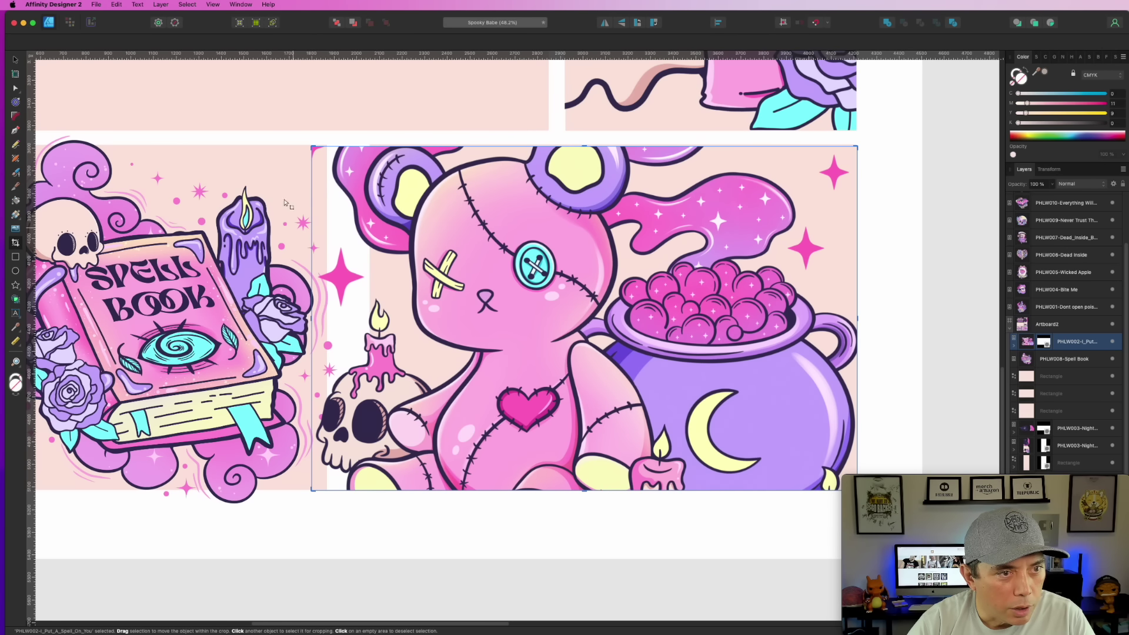
click(236, 159)
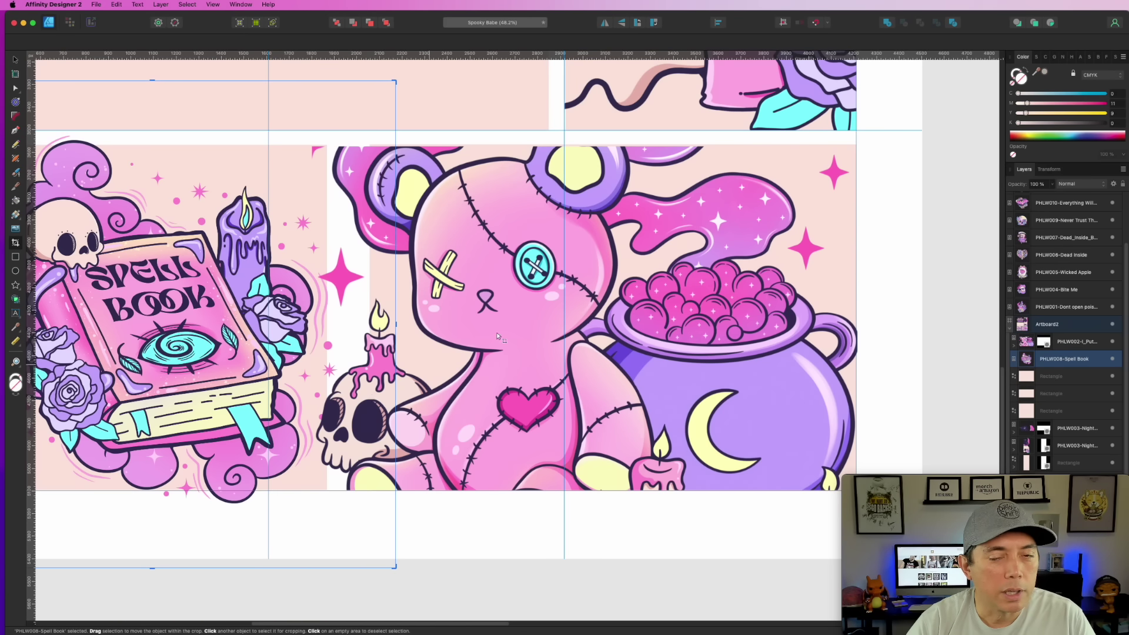
scroll(399, 380, up, 15)
scroll(615, 312, down, 15)
scroll(379, 285, up, 3)
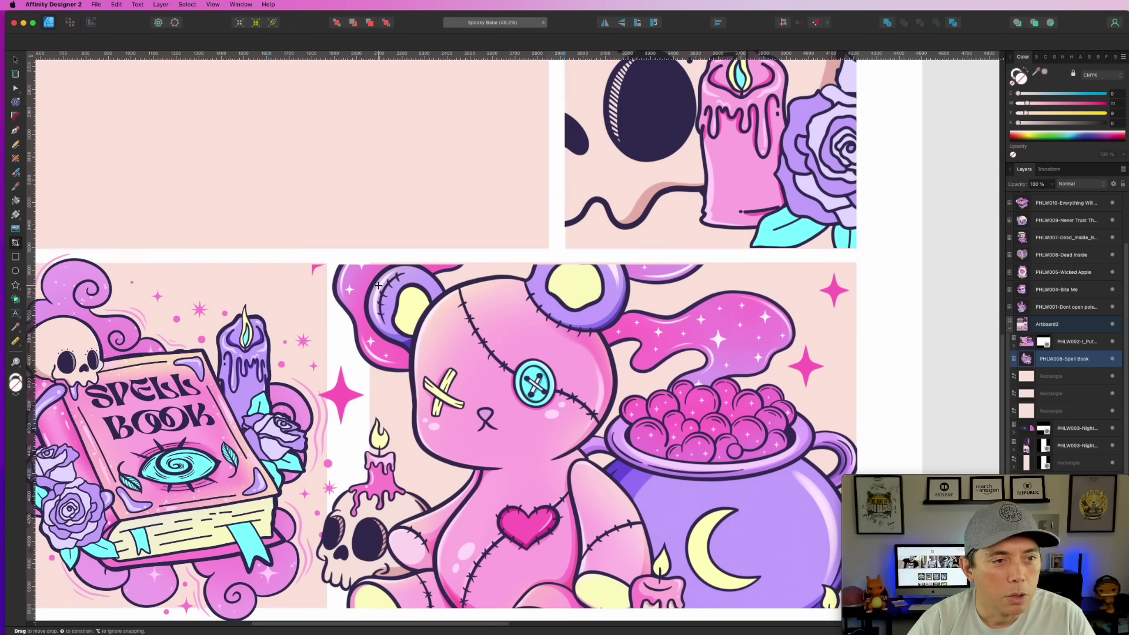
click(471, 320)
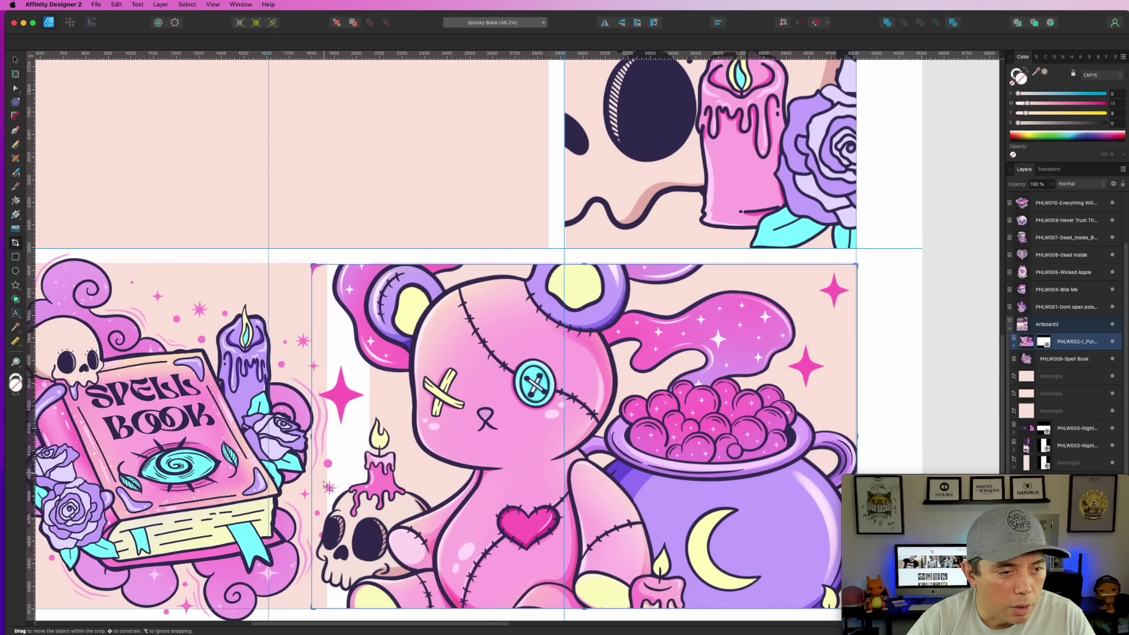
drag(313, 436, 370, 434)
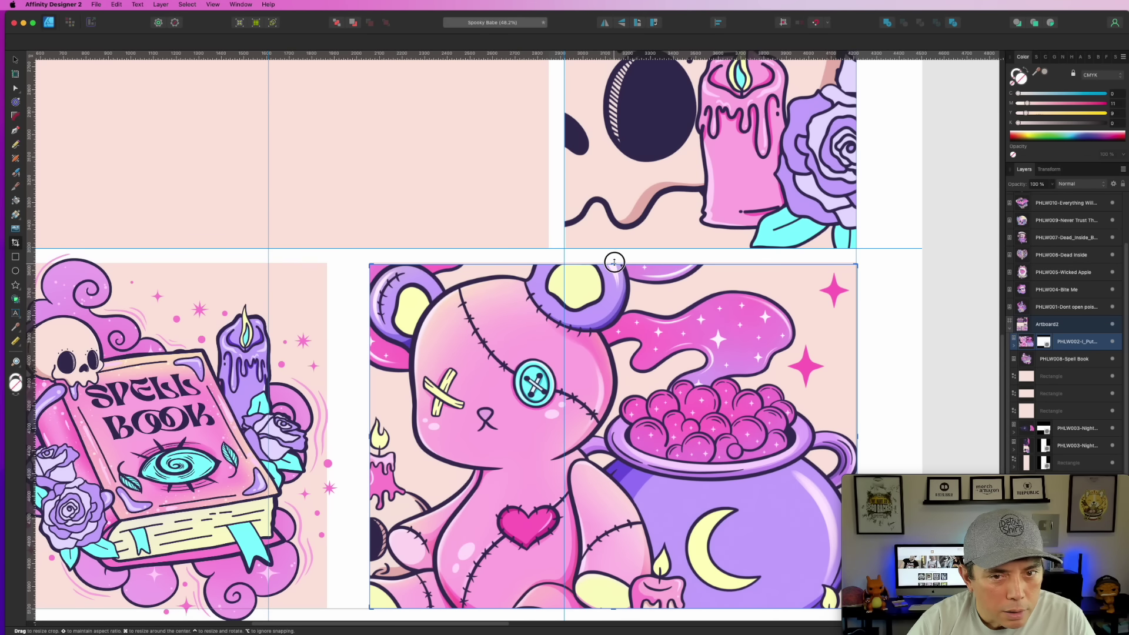
scroll(588, 308, down, 5)
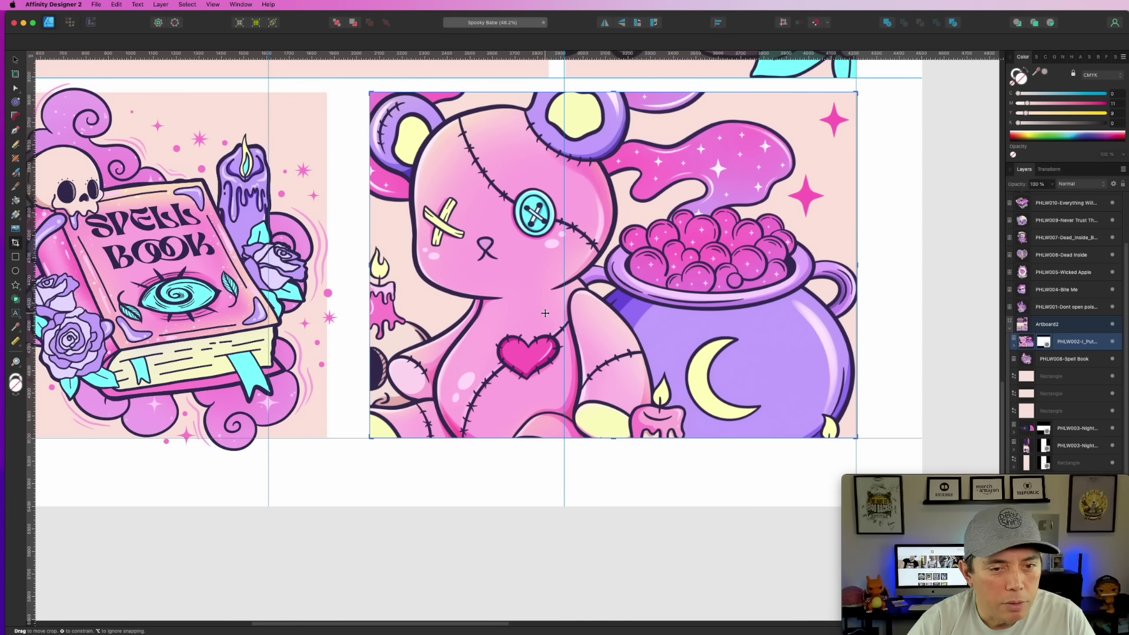
scroll(545, 313, up, 2)
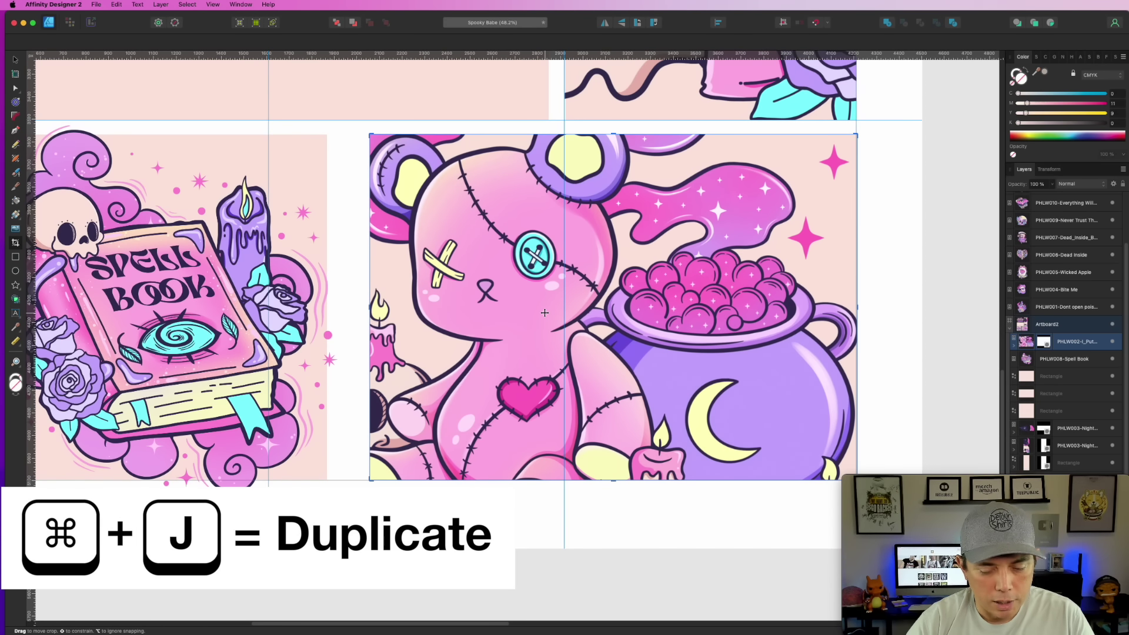
Duplicate the cropped bear graphic and recrop the copy lower and further left so the star, candle and skull overhang the panel.
key(super+j)
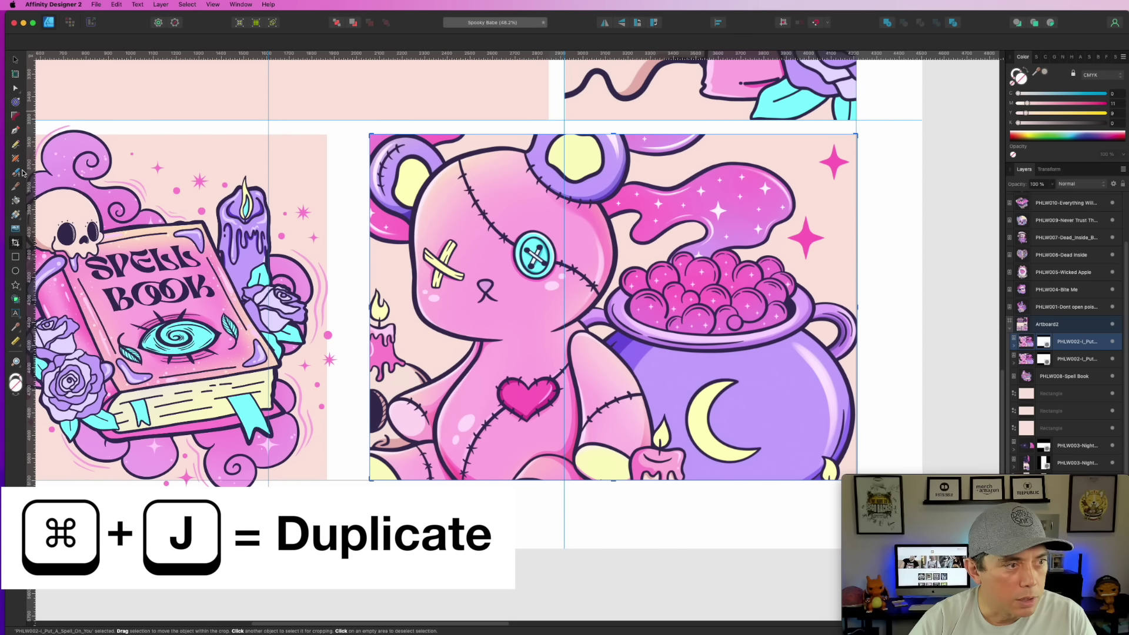
drag(370, 134, 313, 237)
click(293, 307)
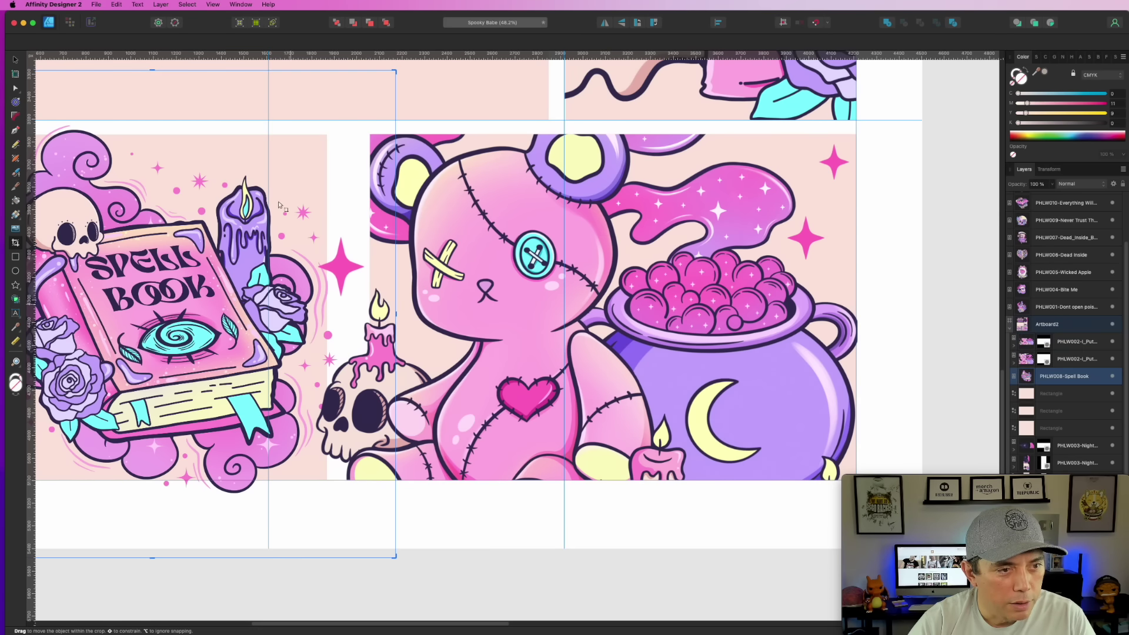
Compare the bottom row with the finished pink artboard and select the wide rectangle behind the bear.
scroll(320, 154, down, 3)
scroll(706, 385, down, 5)
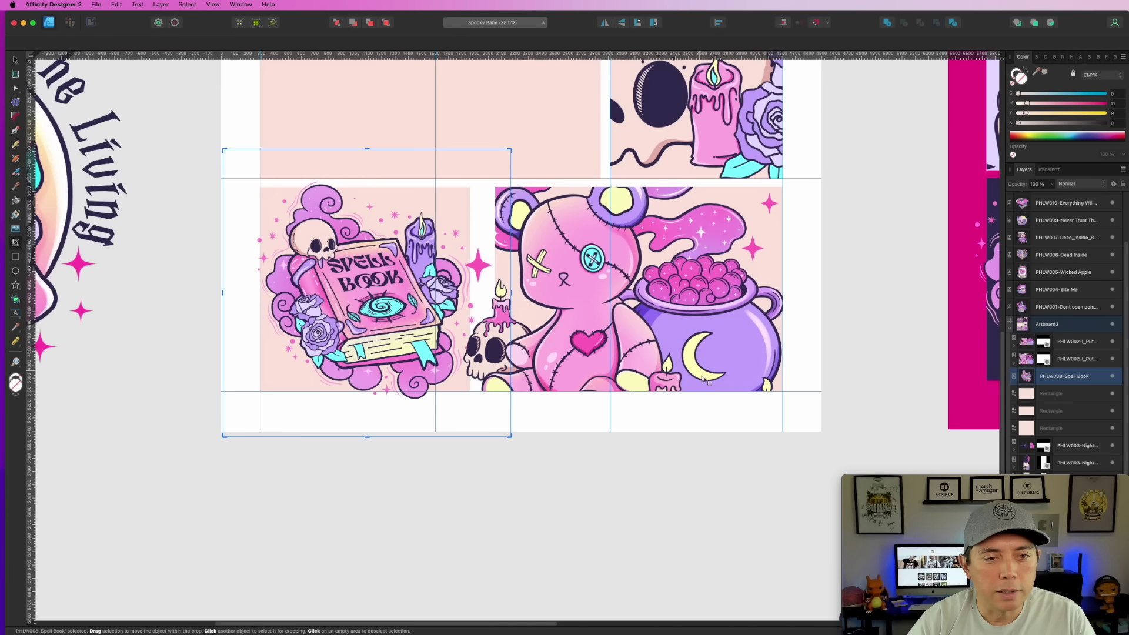
drag(768, 429, 338, 426)
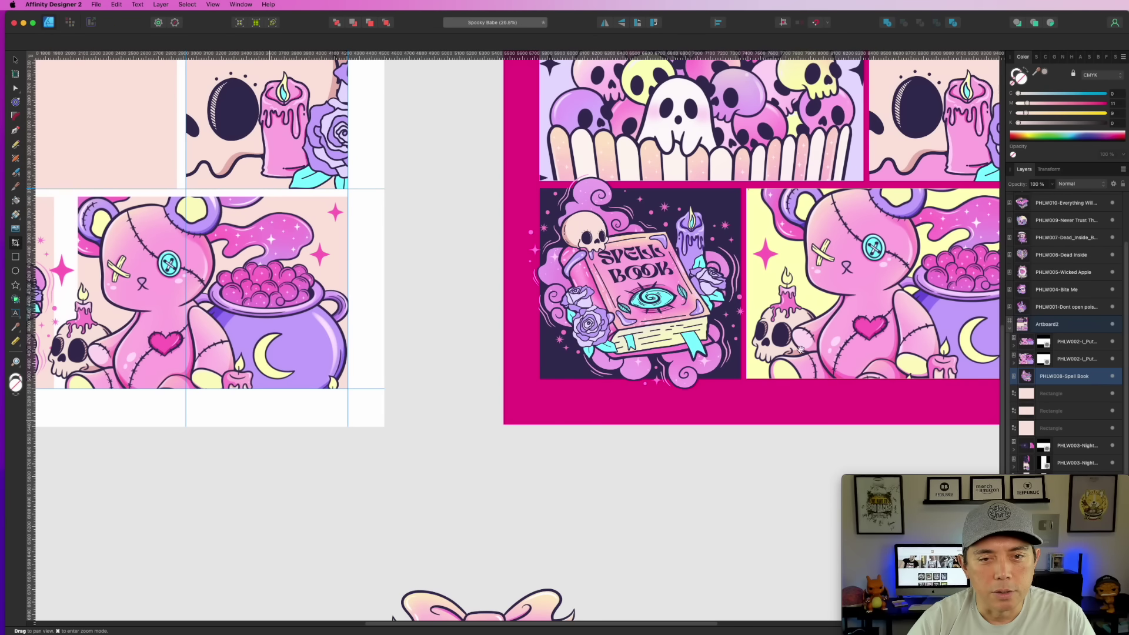
drag(502, 457, 754, 469)
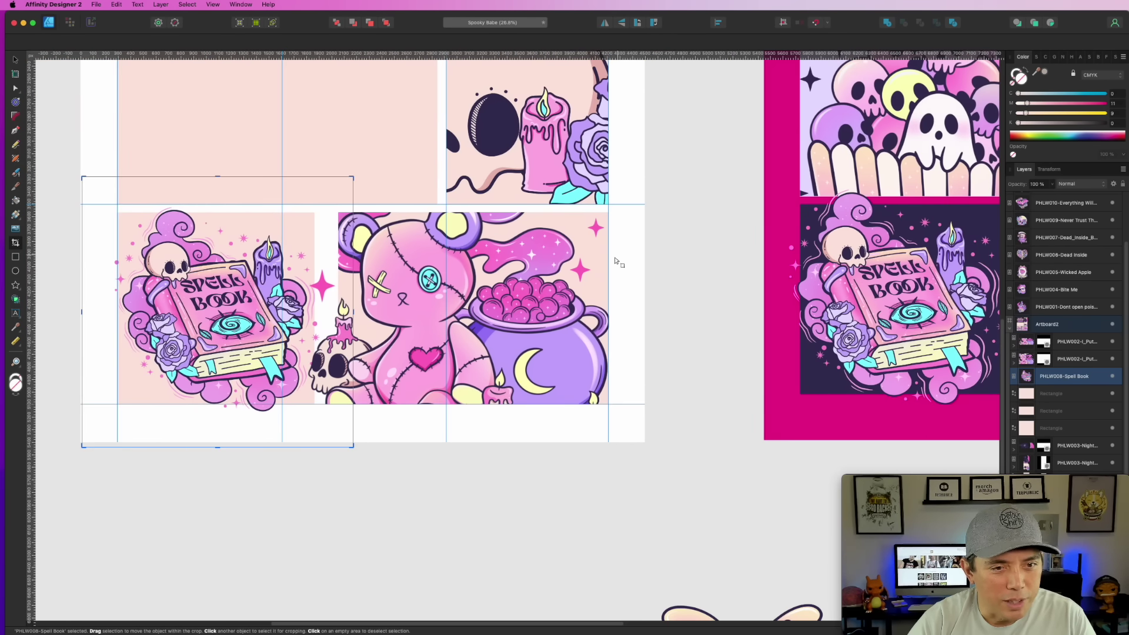
click(1056, 411)
click(1051, 393)
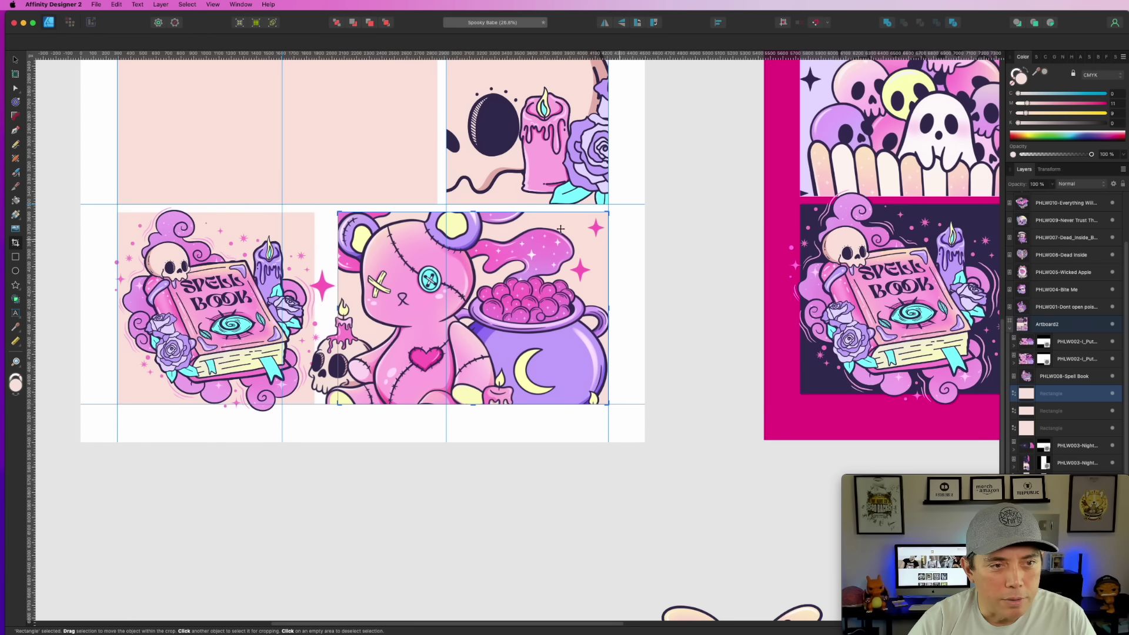
drag(338, 306, 324, 307)
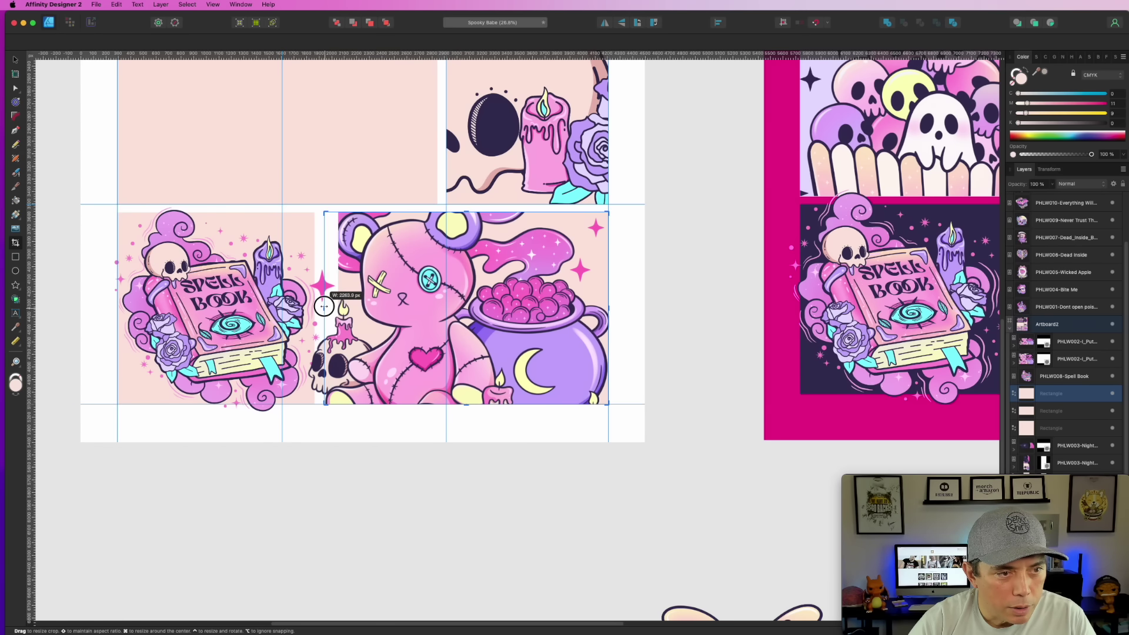
drag(323, 307, 320, 307)
key(super+z)
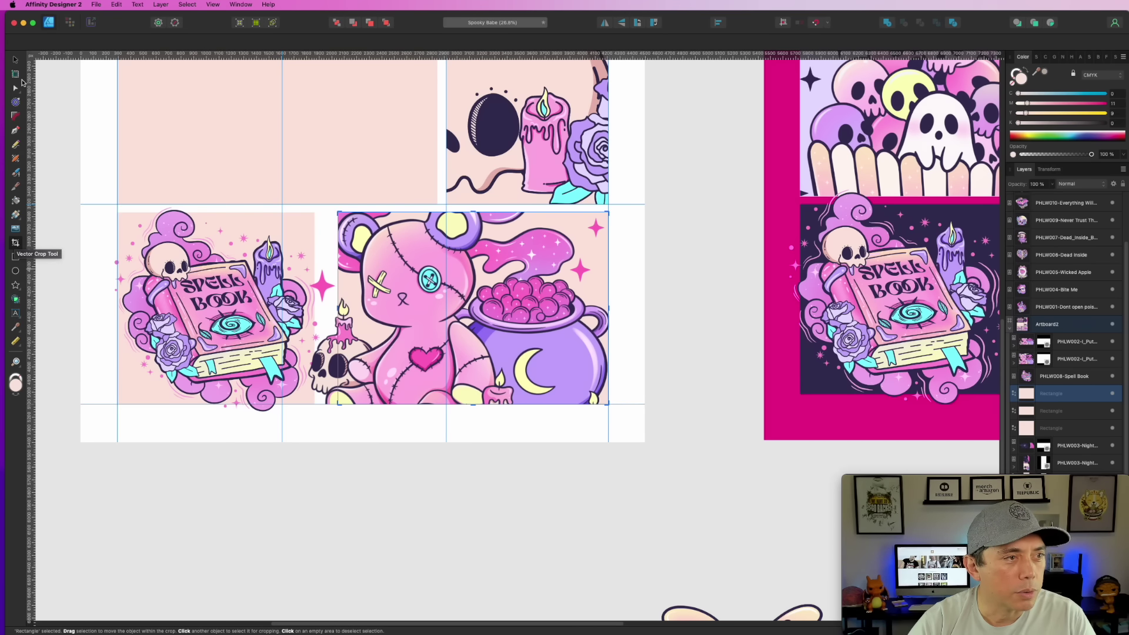
Extend the wide bottom-row rectangle leftwards with the Move tool, leaving a narrow gap beside the Spell Book panel.
click(15, 60)
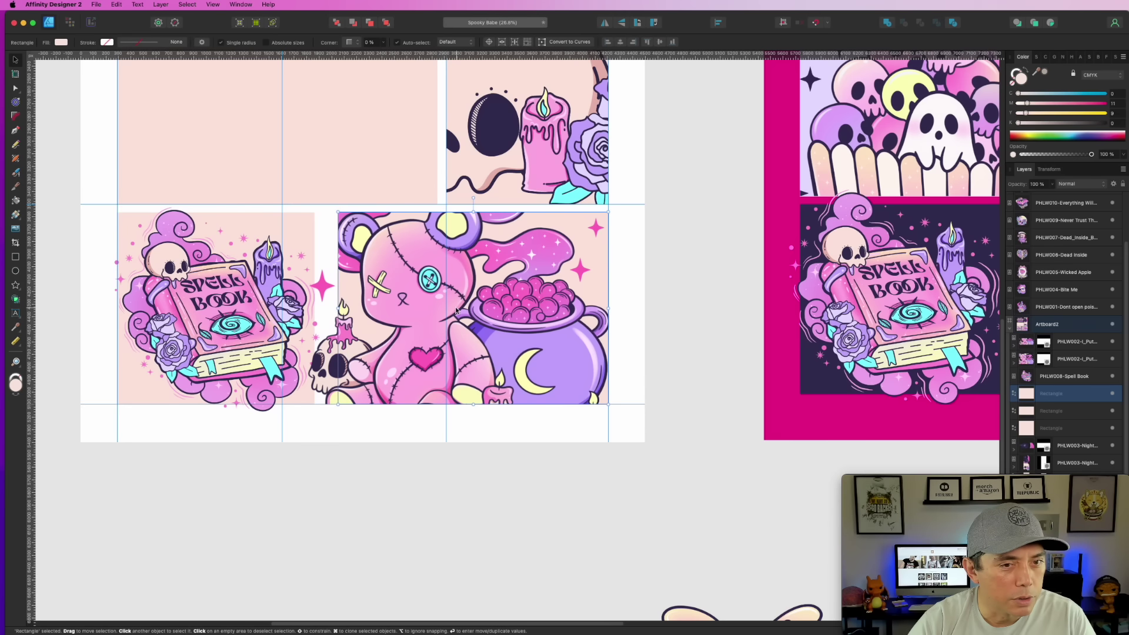
drag(339, 307, 323, 307)
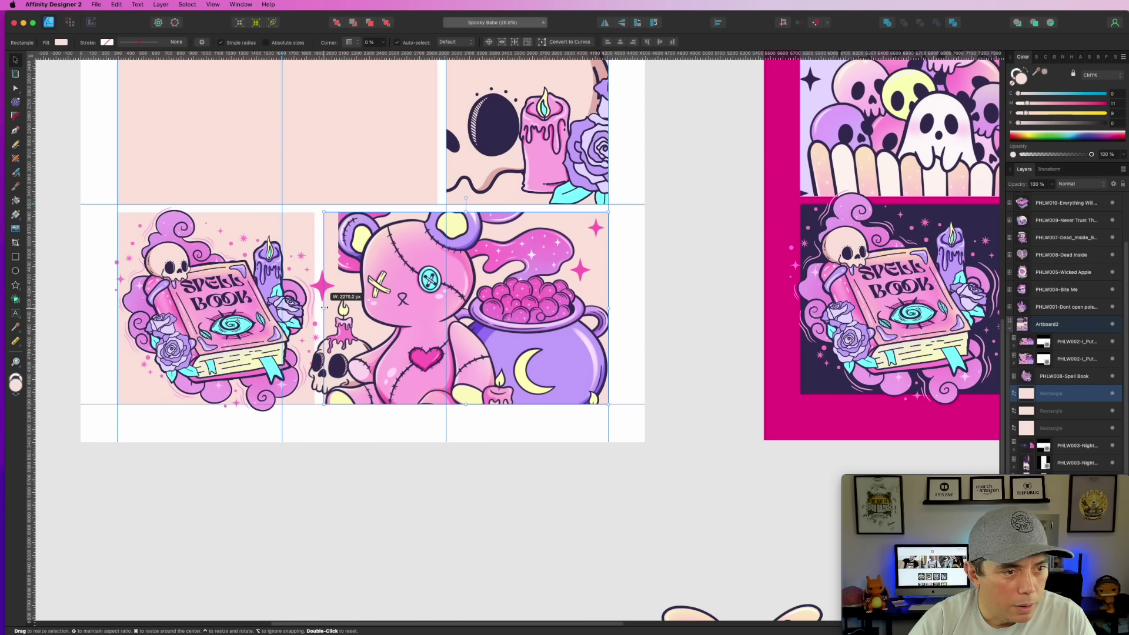
drag(324, 307, 324, 307)
click(376, 461)
Extend the crop of the lower bear copy leftwards to match the widened rectangle's left edge, and leave cropping.
scroll(380, 400, down, 3)
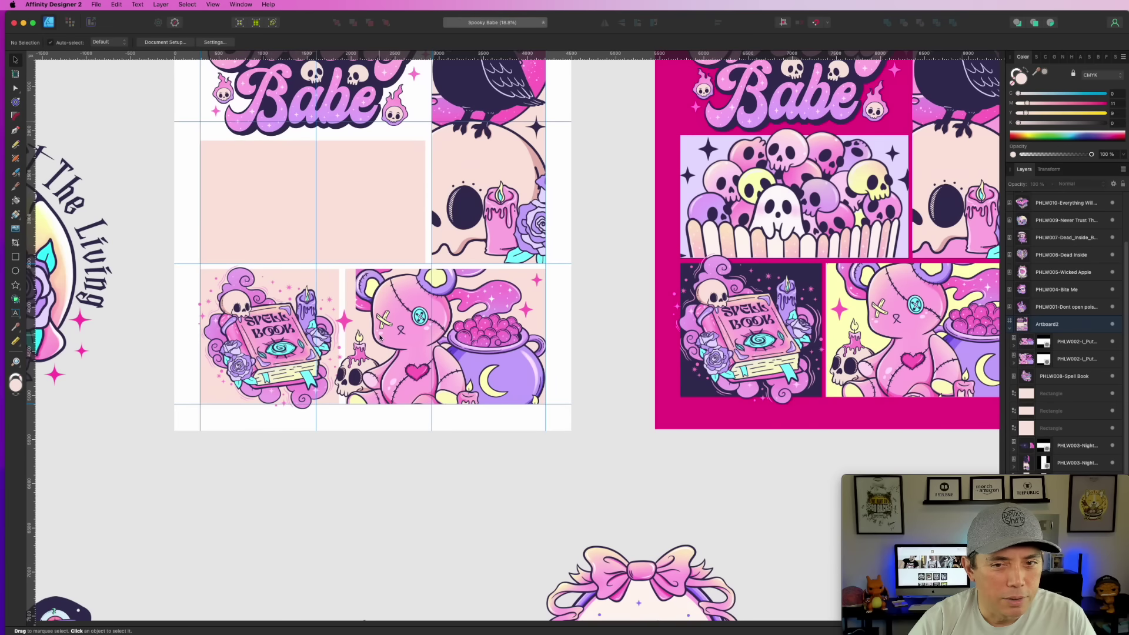
scroll(380, 337, up, 3)
click(365, 278)
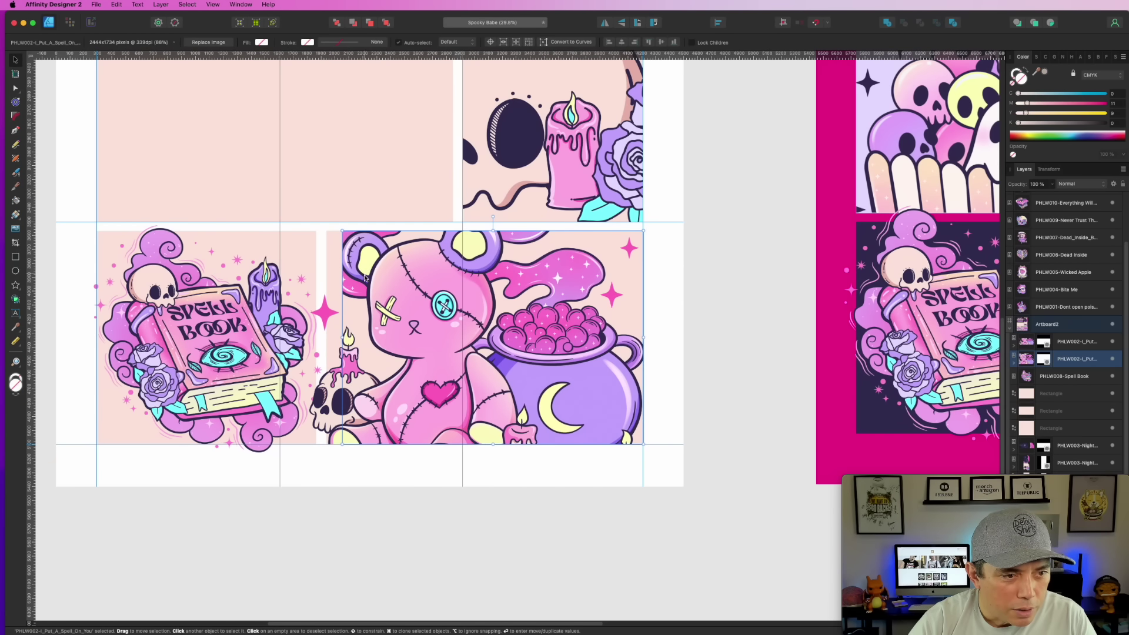
click(16, 243)
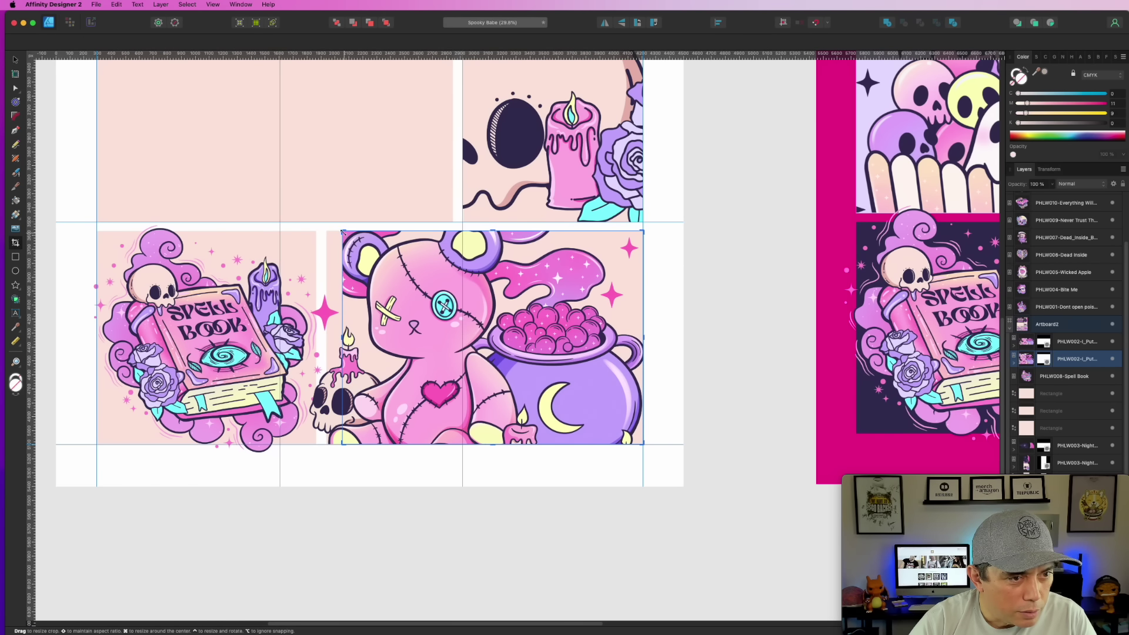
drag(336, 231, 327, 229)
scroll(304, 260, up, 5)
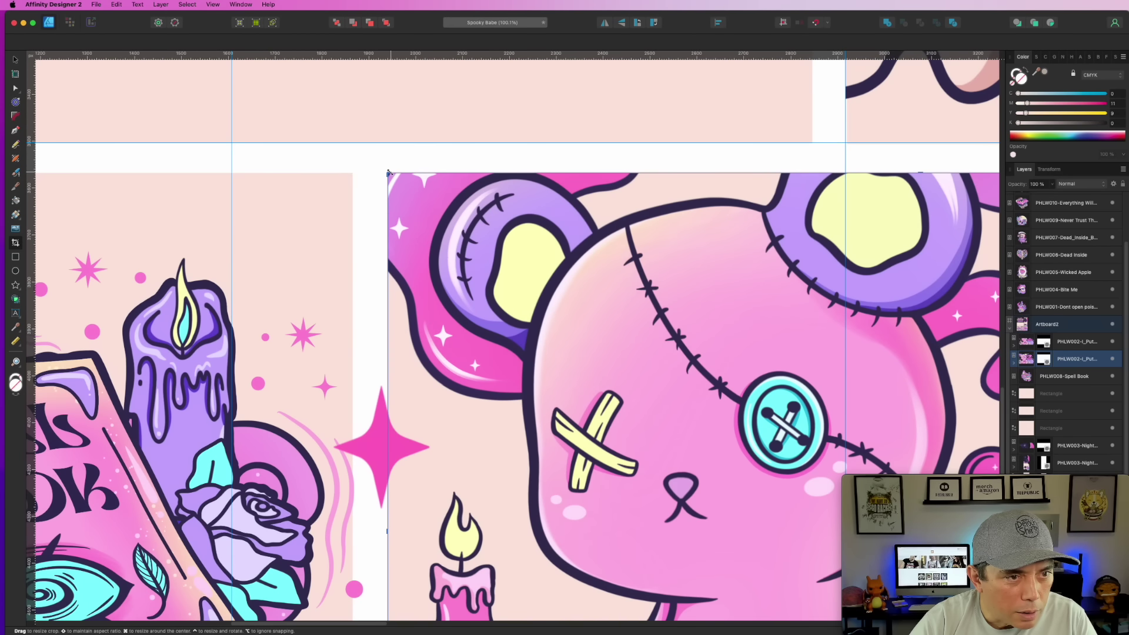
drag(384, 172, 388, 172)
scroll(421, 245, down, 8)
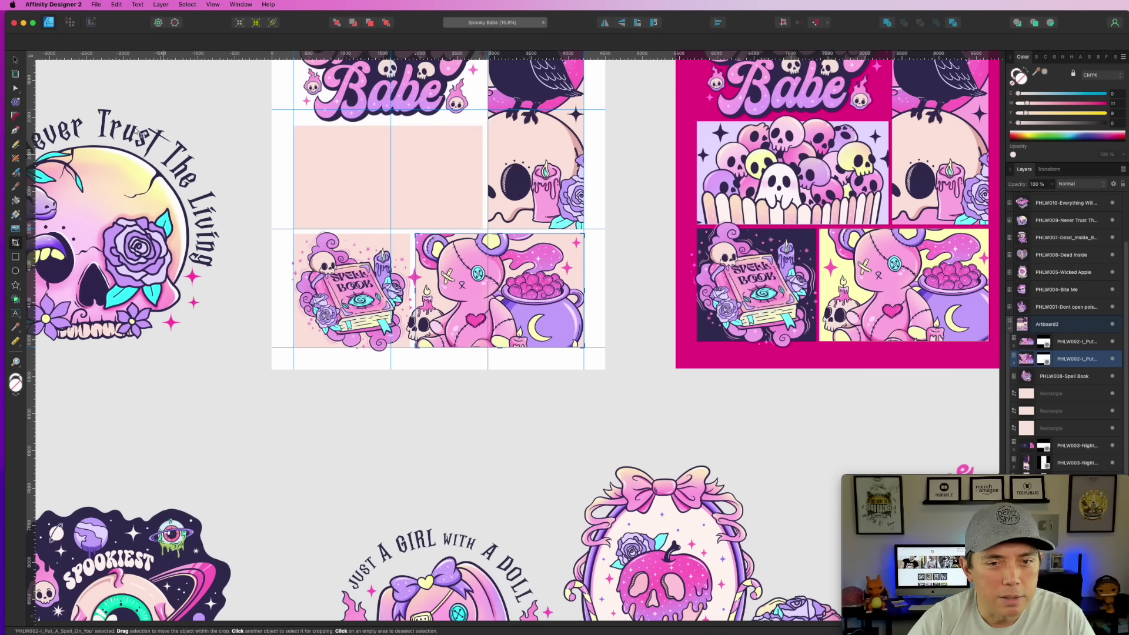
click(15, 60)
scroll(612, 379, up, 3)
scroll(582, 369, down, 1)
scroll(588, 353, up, 4)
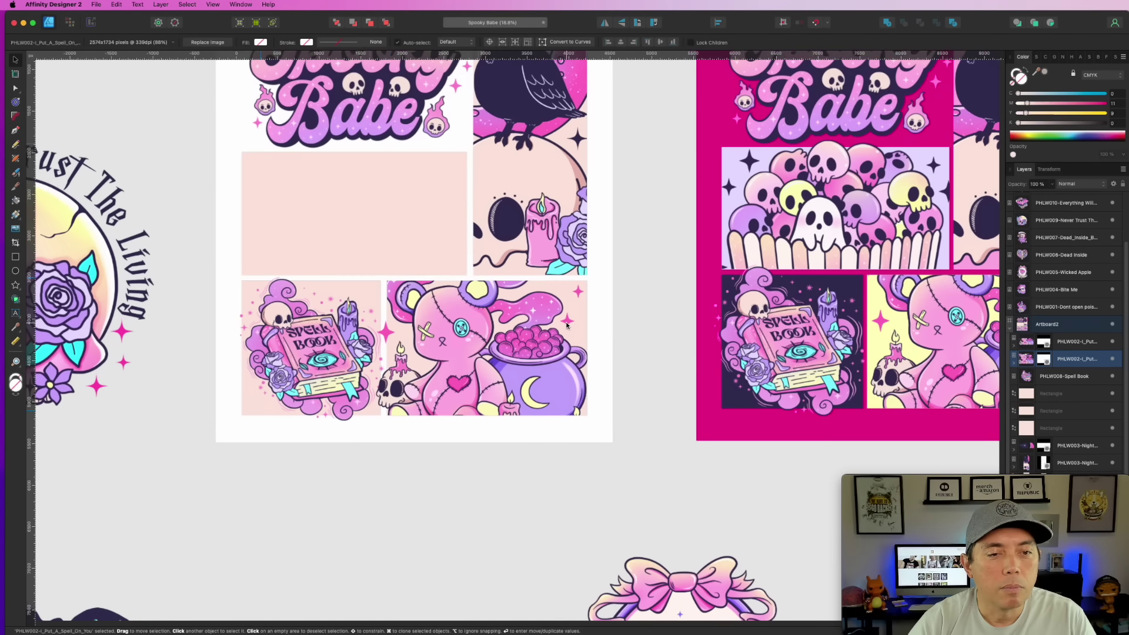
Move the Horror Movies and Chill popcorn graphic from outside the artboard onto the empty middle panel beneath the Spooky Babe title.
scroll(628, 317, down, 4)
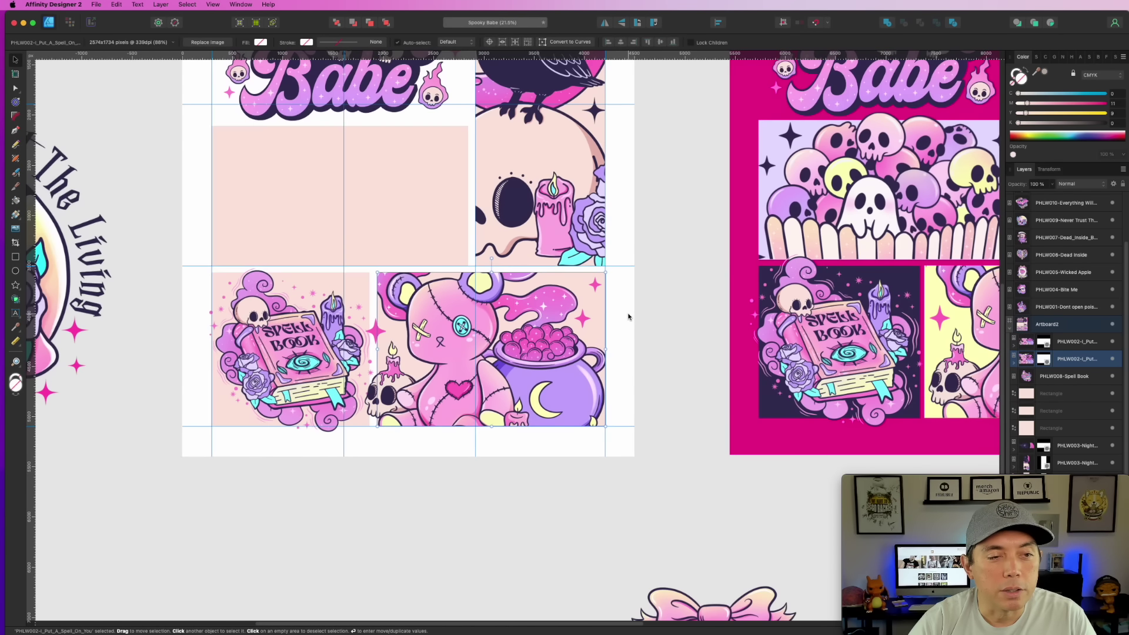
scroll(628, 317, up, 2)
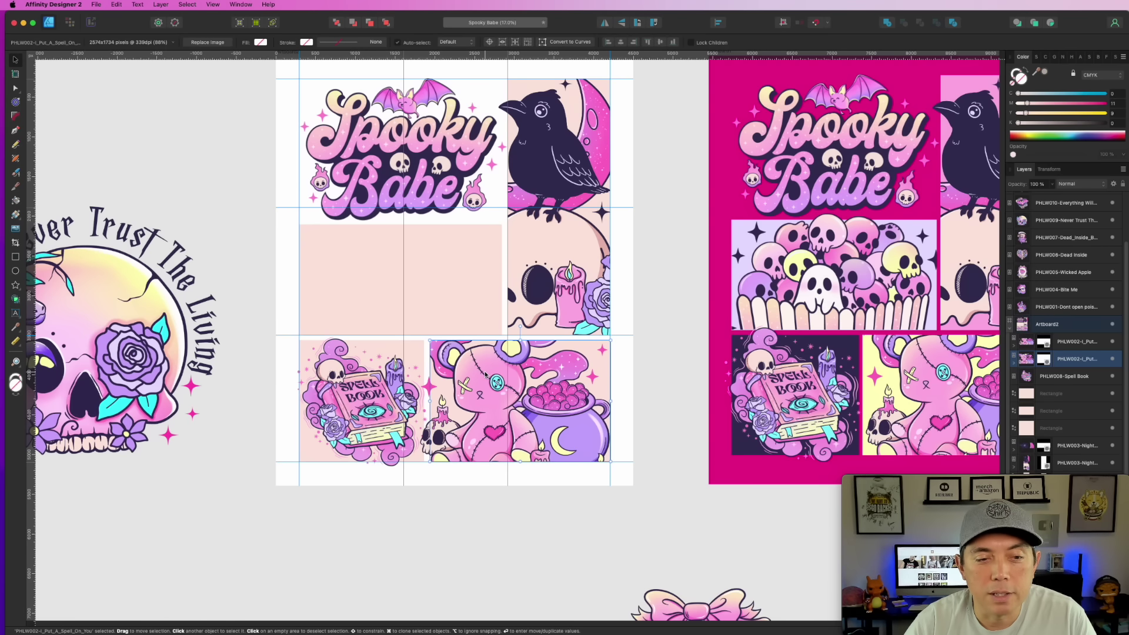
click(534, 542)
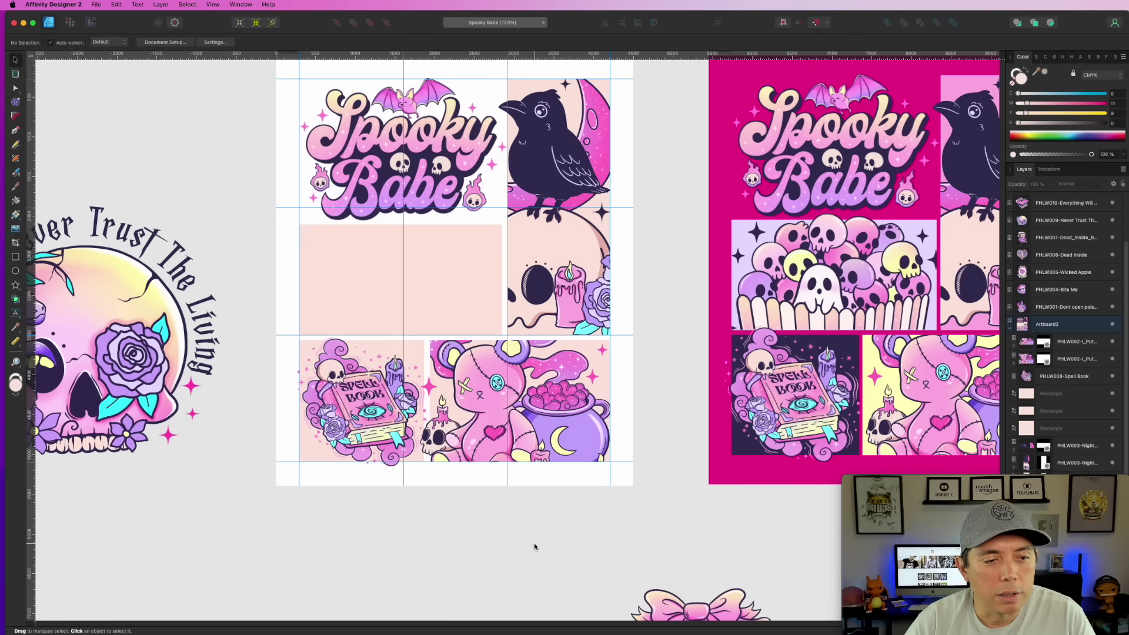
drag(509, 512, 583, 465)
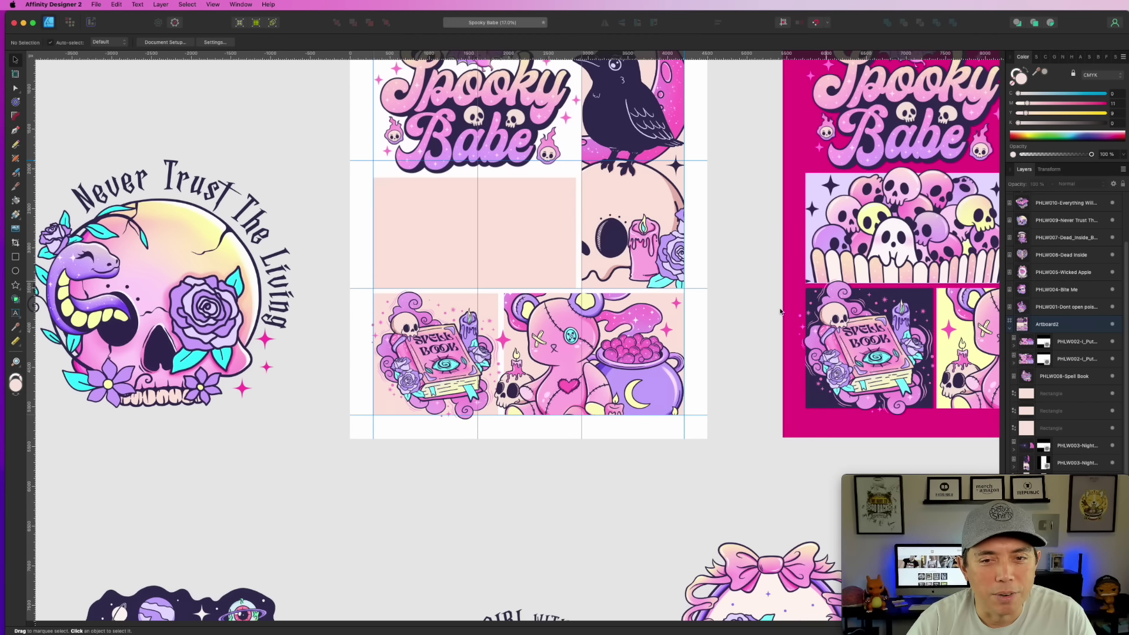
scroll(649, 365, down, 2)
scroll(650, 365, down, 2)
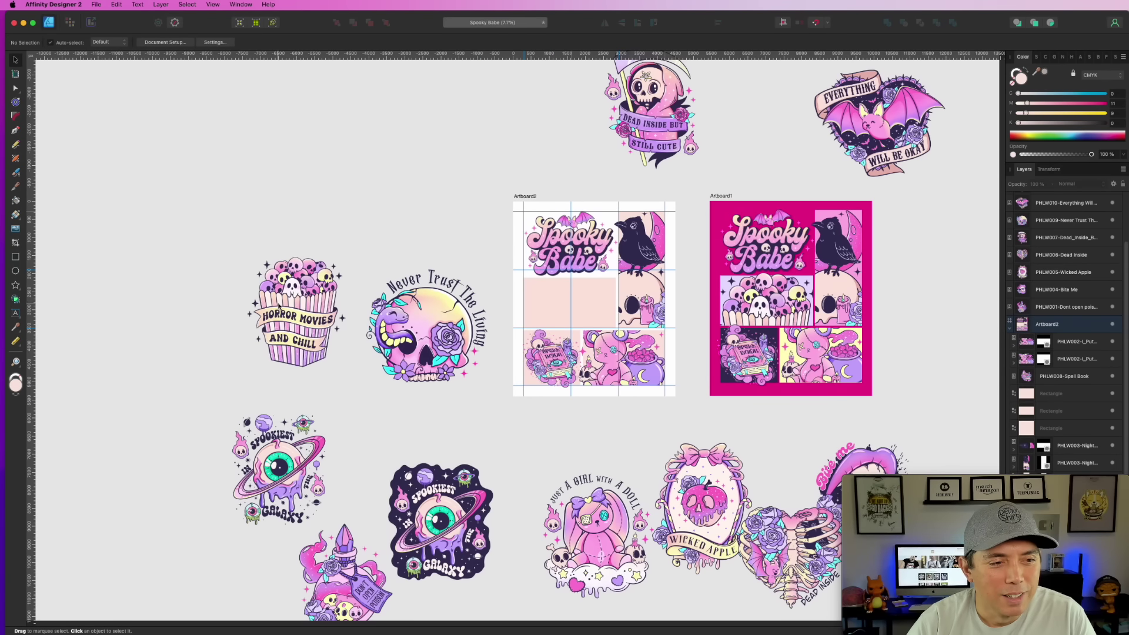
drag(294, 315, 567, 339)
scroll(567, 339, up, 7)
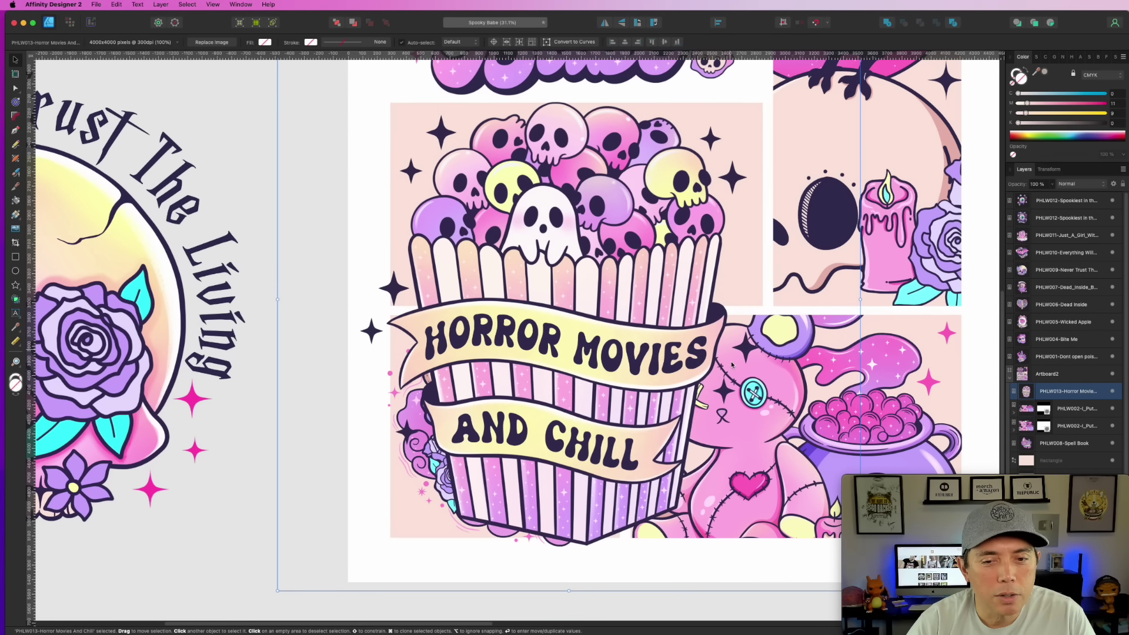
Enlarge the popcorn graphic slightly so its skulls and bucket fill the width of the middle panel.
scroll(719, 383, down, 2)
drag(814, 524, 835, 550)
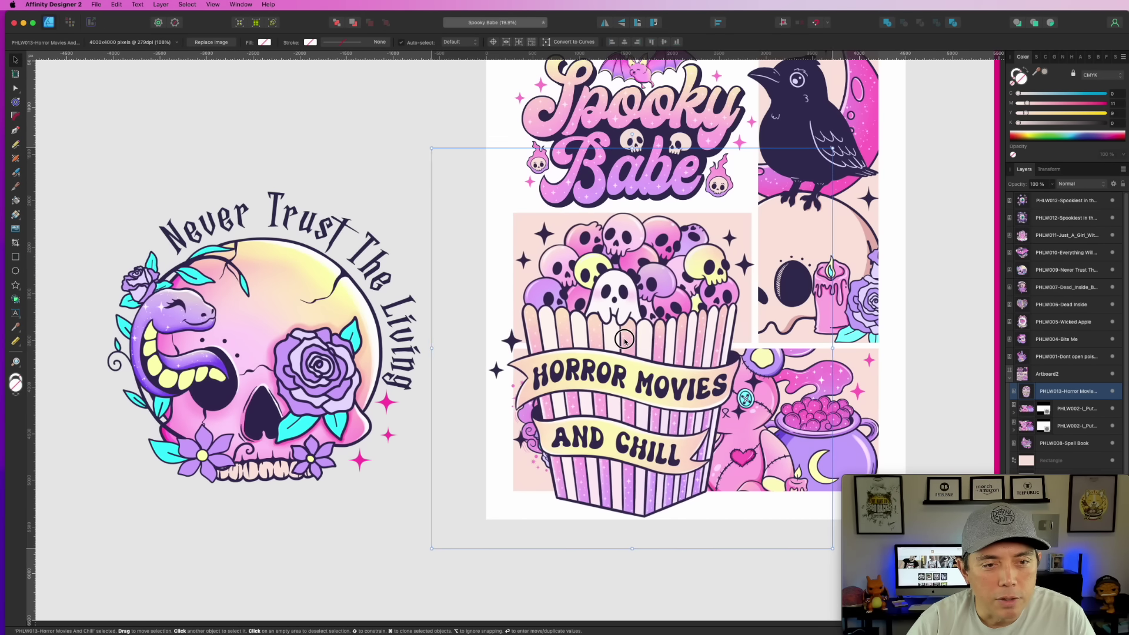
scroll(624, 340, up, 1)
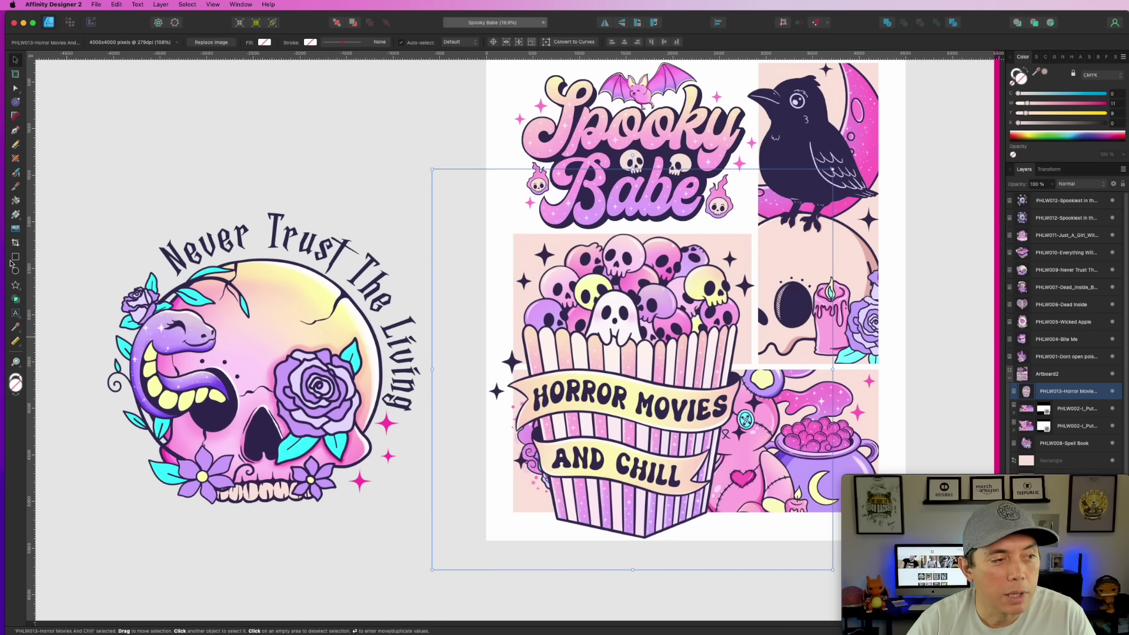
Crop the popcorn graphic's bottom and left side to the middle panel's edges and its right side to the skull-and-candle panel's edge, then deselect it.
click(15, 244)
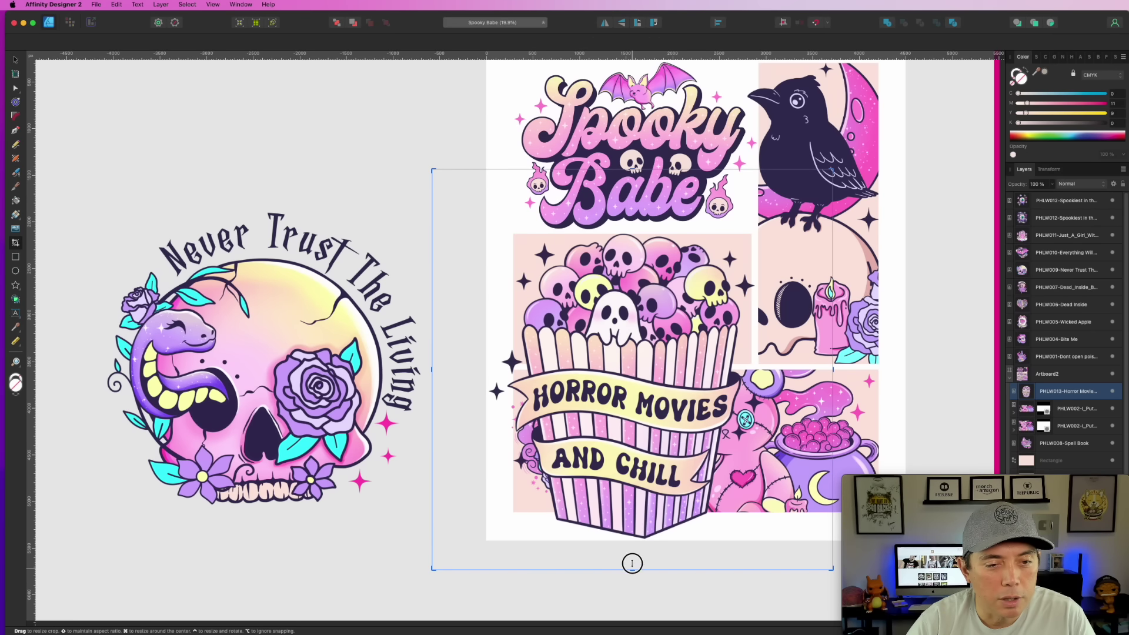
drag(632, 564, 632, 363)
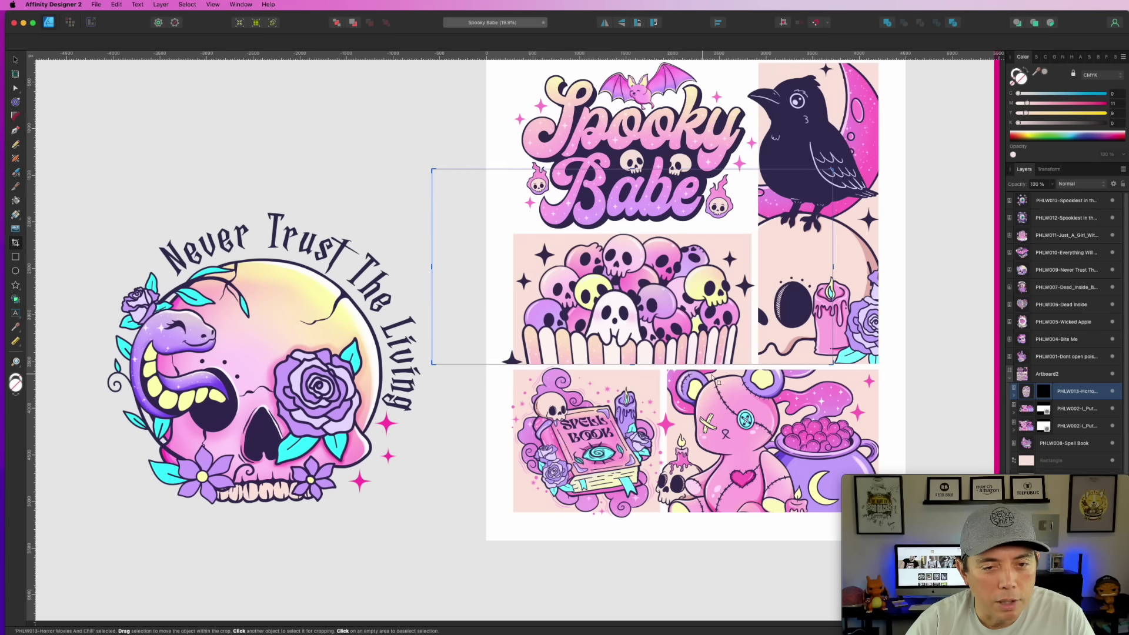
scroll(704, 380, up, 3)
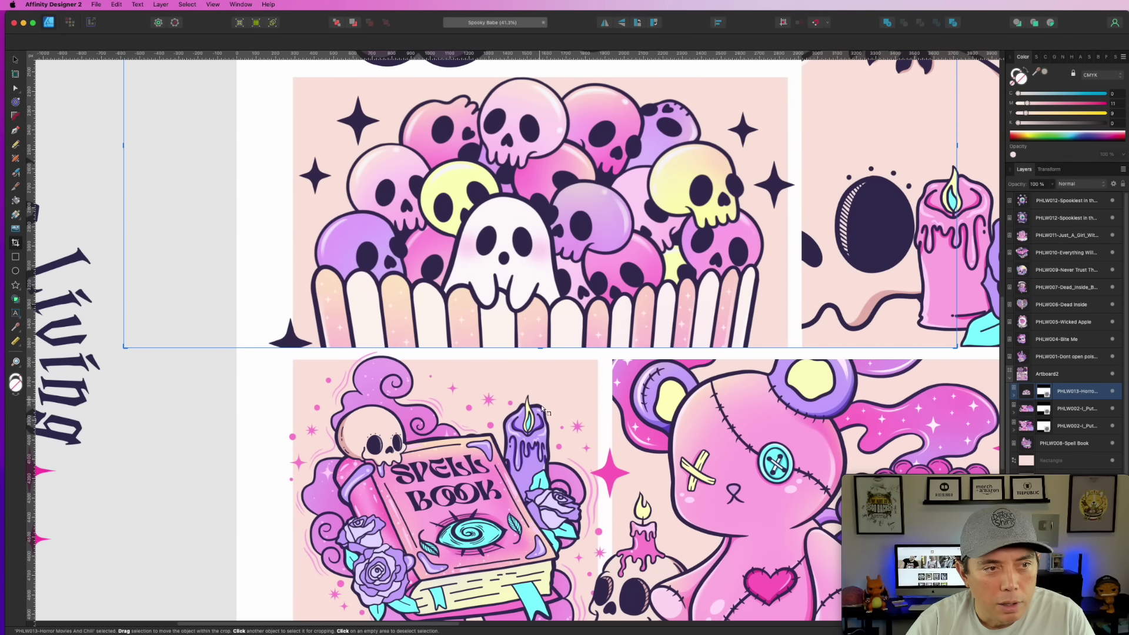
scroll(547, 382, up, 1)
scroll(289, 389, up, 4)
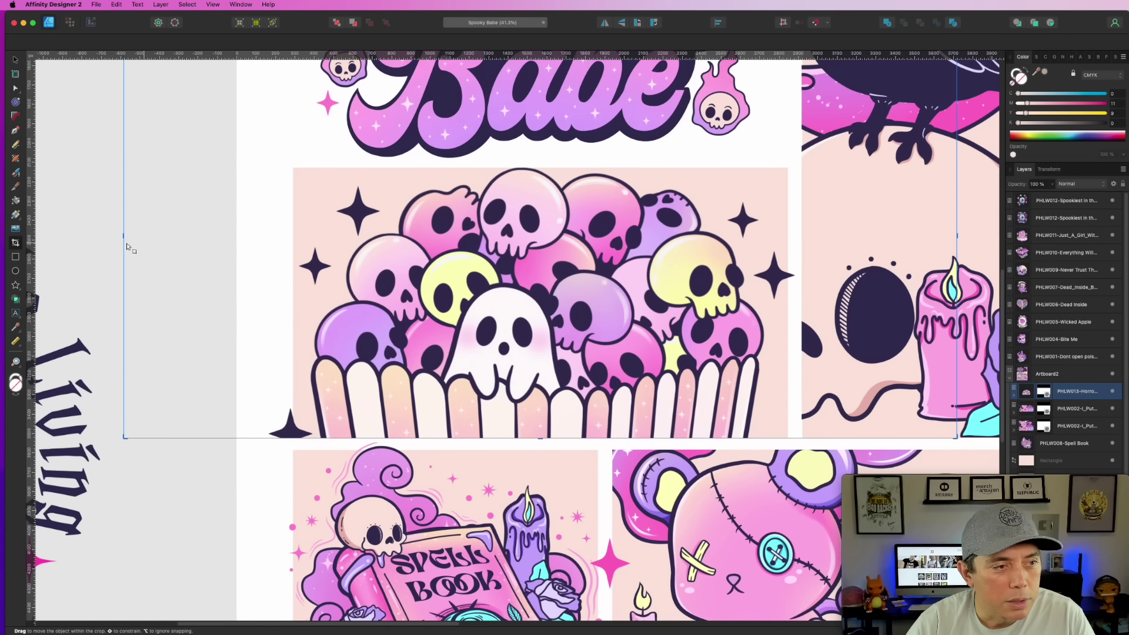
drag(124, 236, 293, 241)
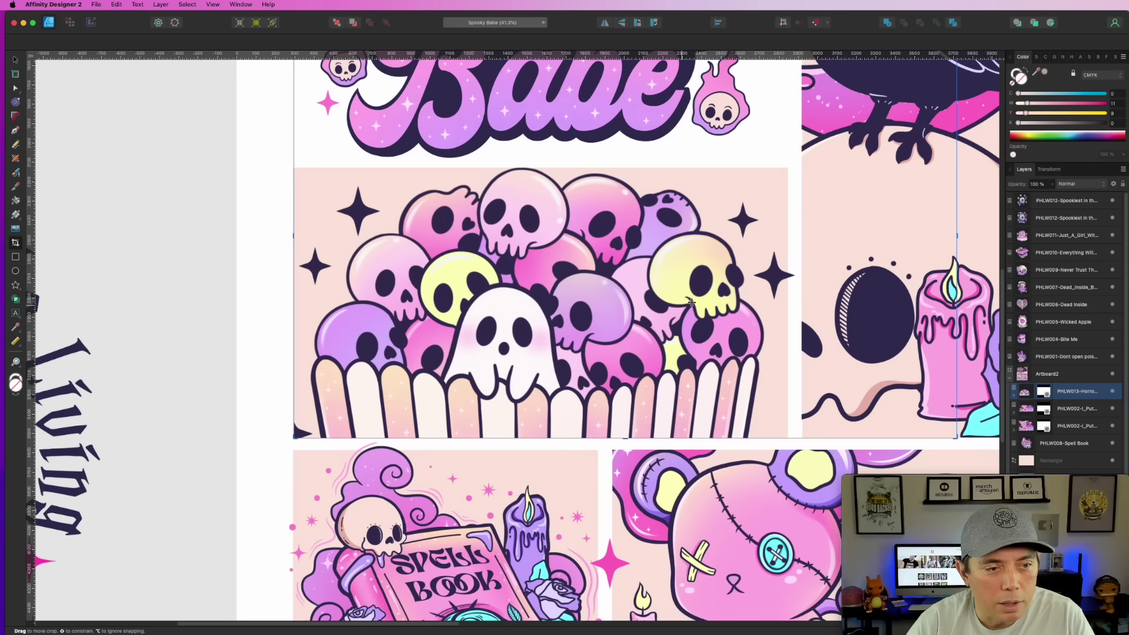
drag(957, 236, 804, 241)
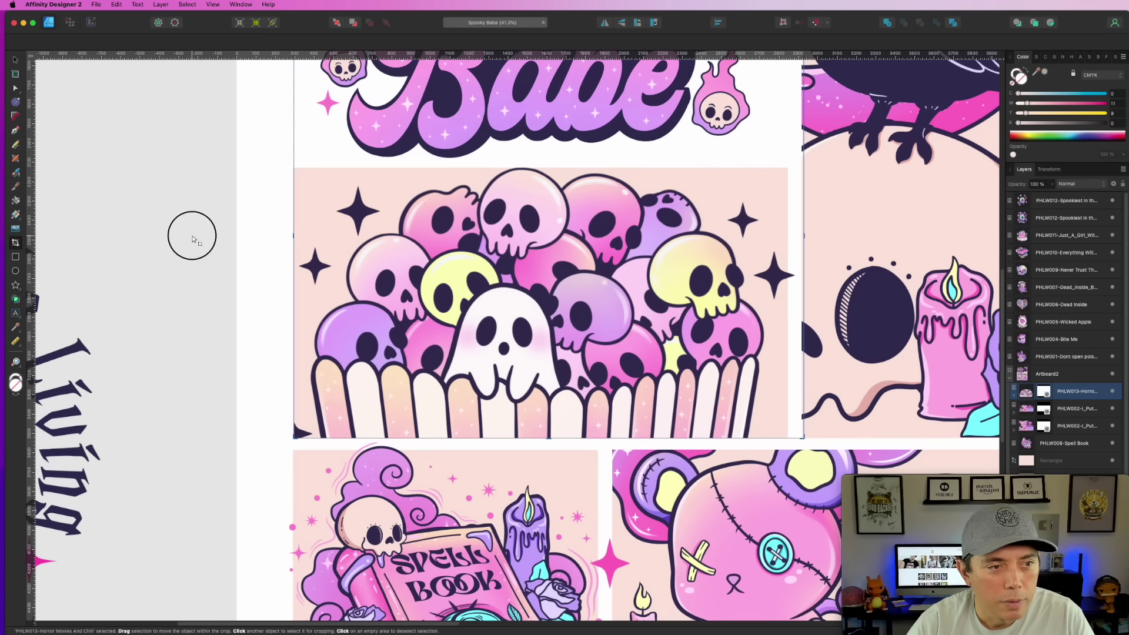
click(169, 310)
Fill the middle rectangle behind the popcorn skulls with a light lavender sampled from the artwork.
scroll(166, 379, down, 3)
scroll(166, 380, down, 3)
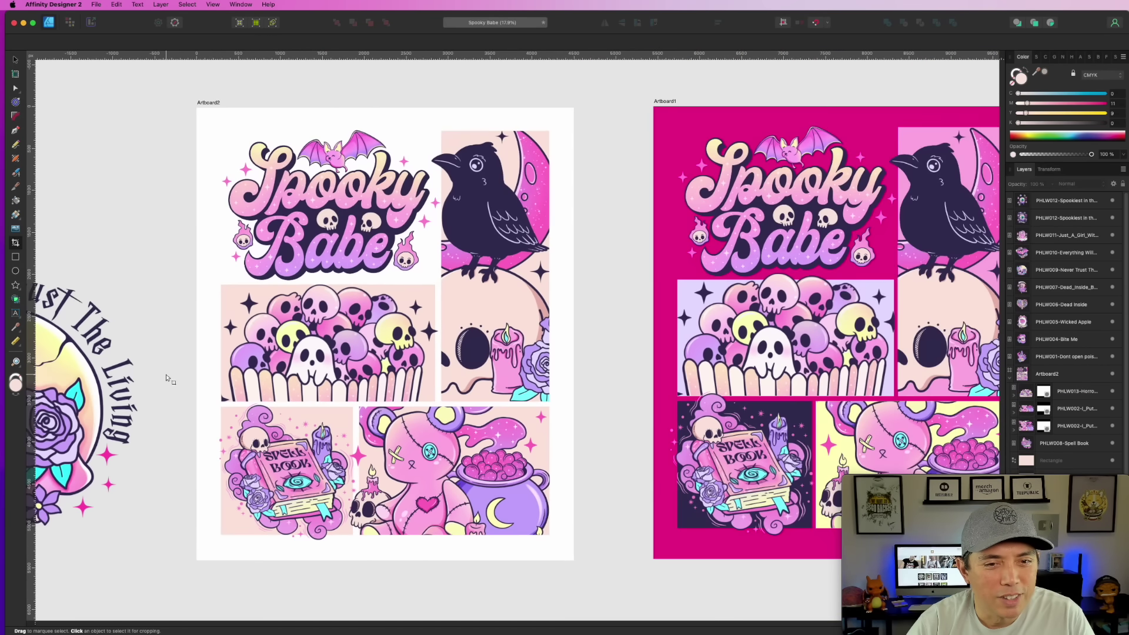
scroll(166, 379, up, 2)
scroll(167, 379, up, 1)
click(247, 256)
scroll(1070, 403, down, 3)
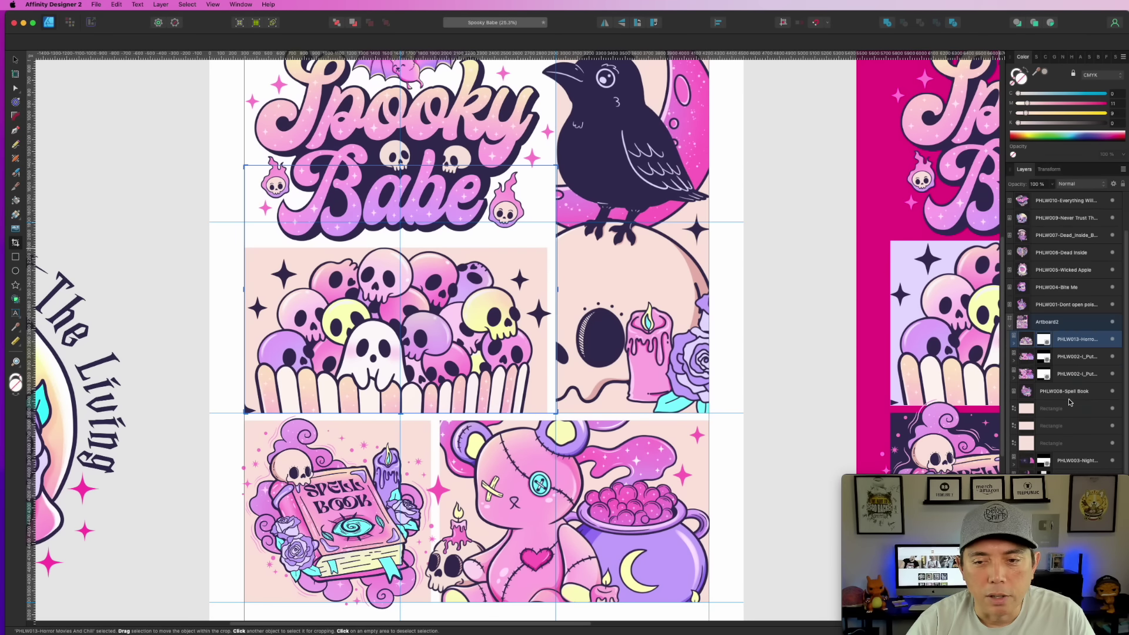
click(1047, 358)
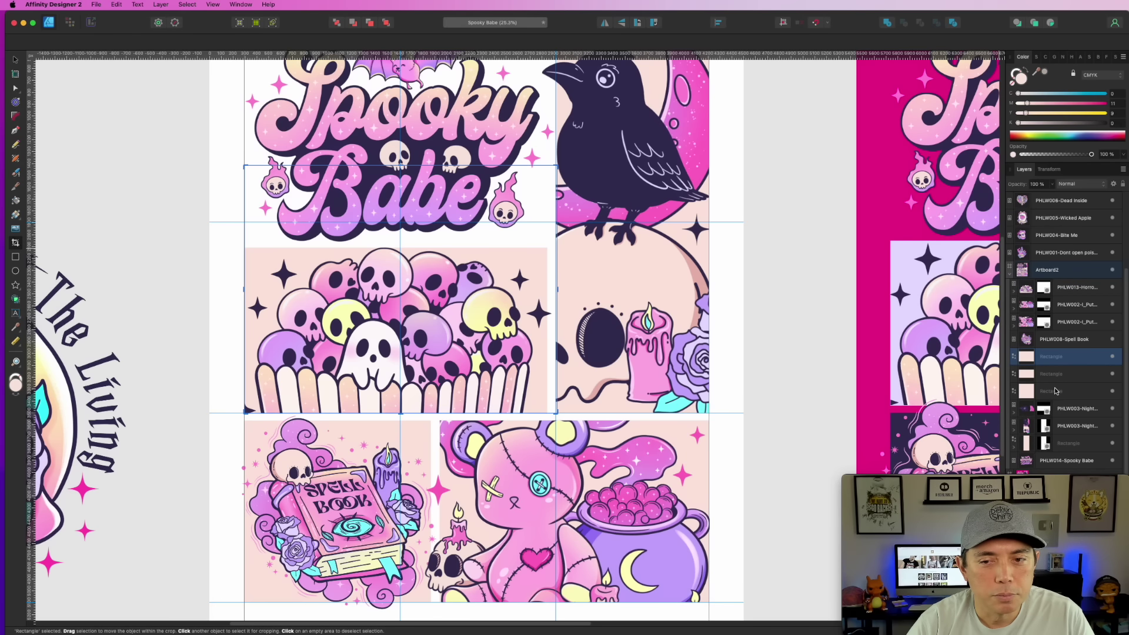
click(1057, 391)
click(1041, 375)
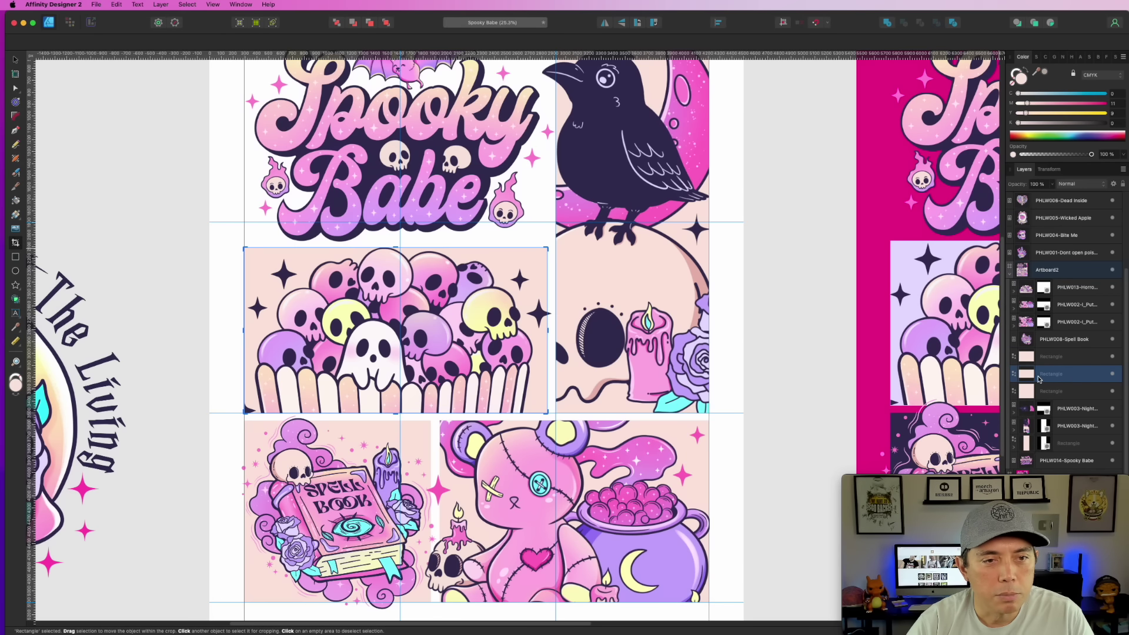
click(16, 61)
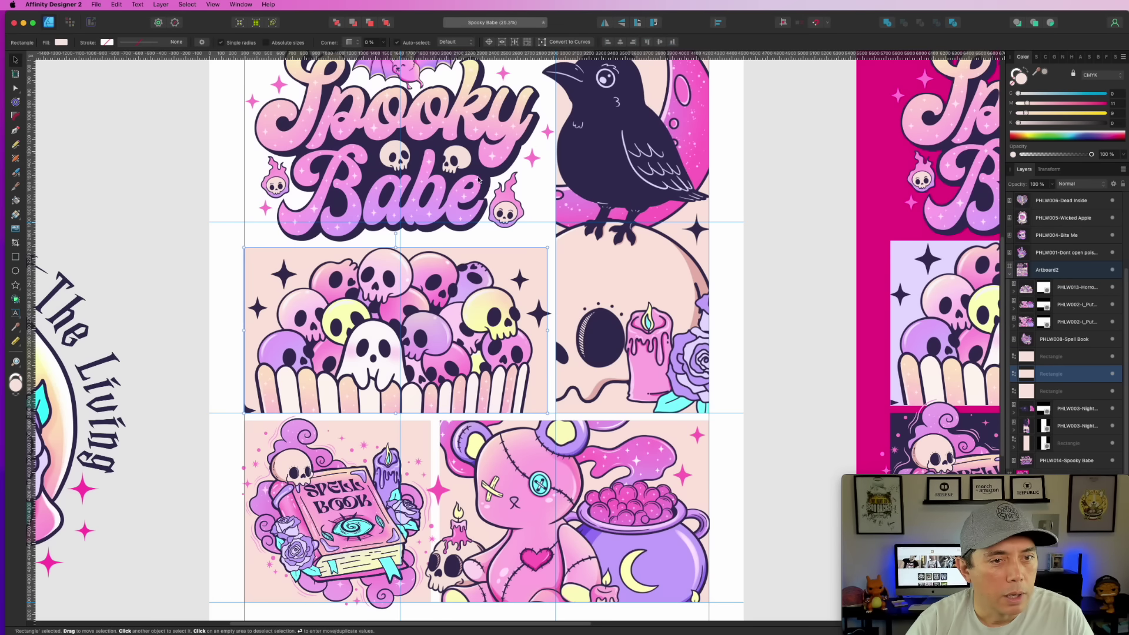
scroll(706, 360, down, 2)
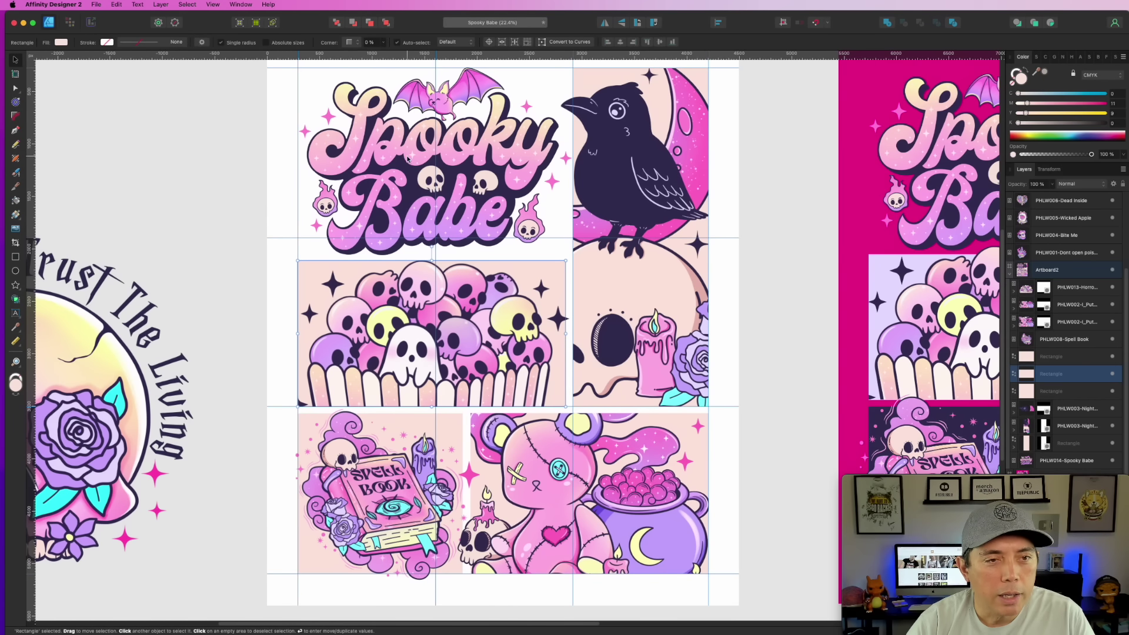
drag(1047, 79, 689, 349)
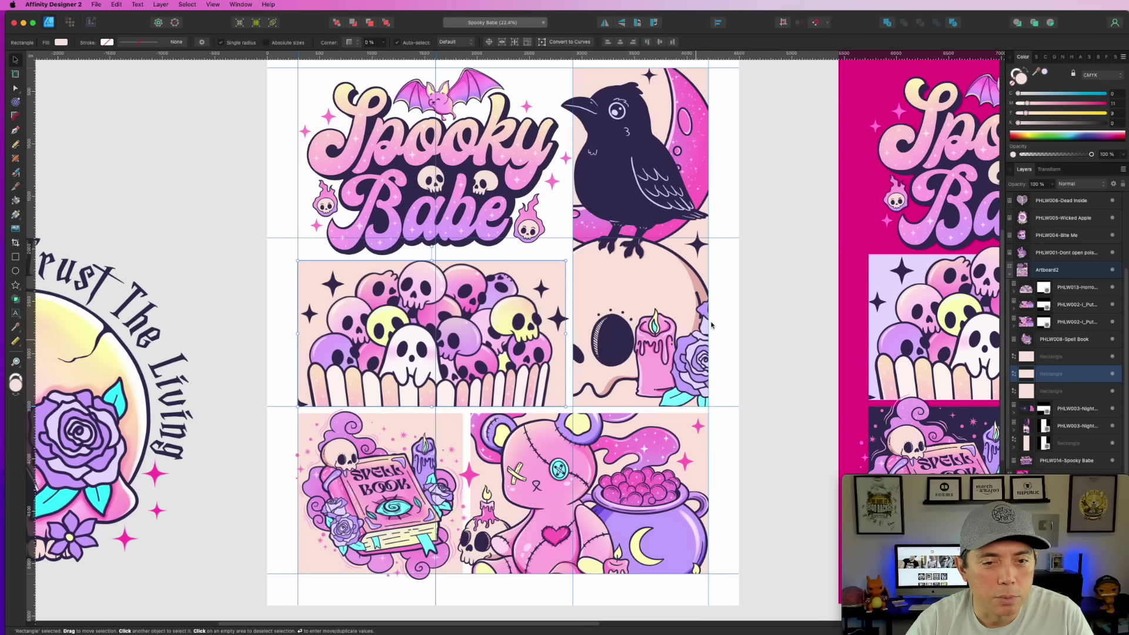
click(1044, 73)
Fill the rectangle behind the Spell Book graphic with the dark navy sampled from the raven.
scroll(320, 404, down, 3)
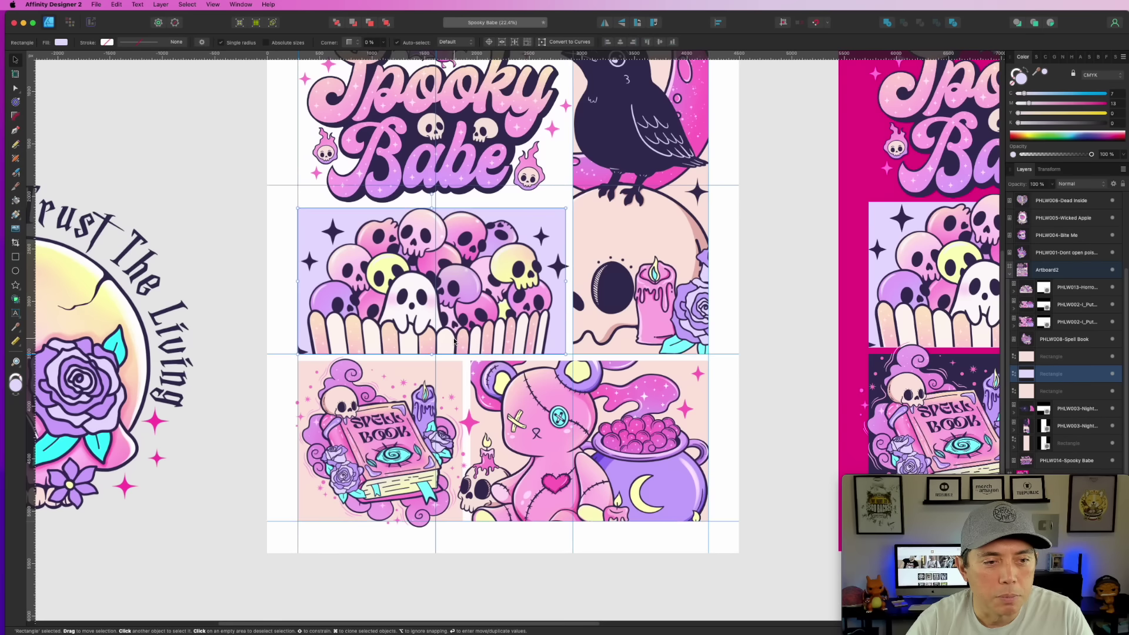
click(303, 501)
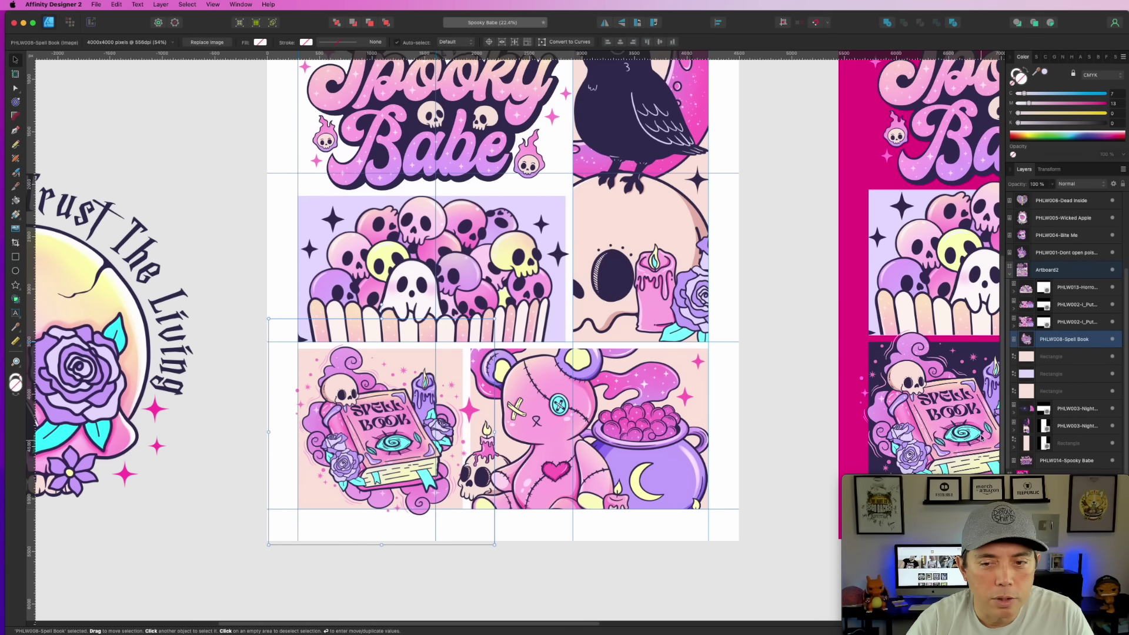
scroll(1066, 376, down, 2)
scroll(1054, 398, up, 1)
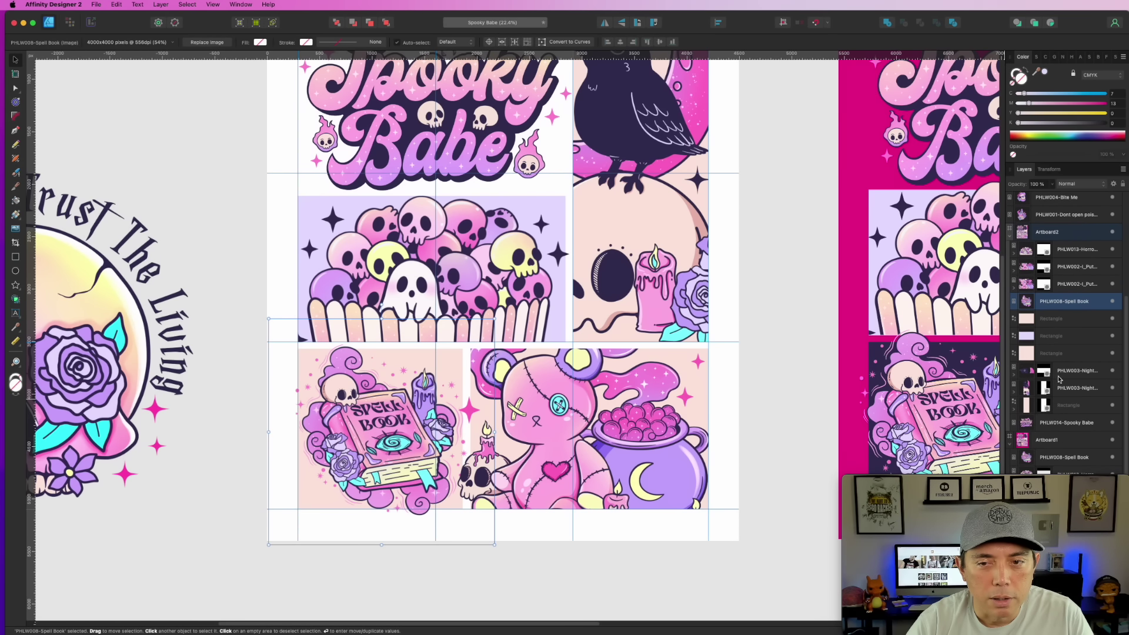
click(1067, 354)
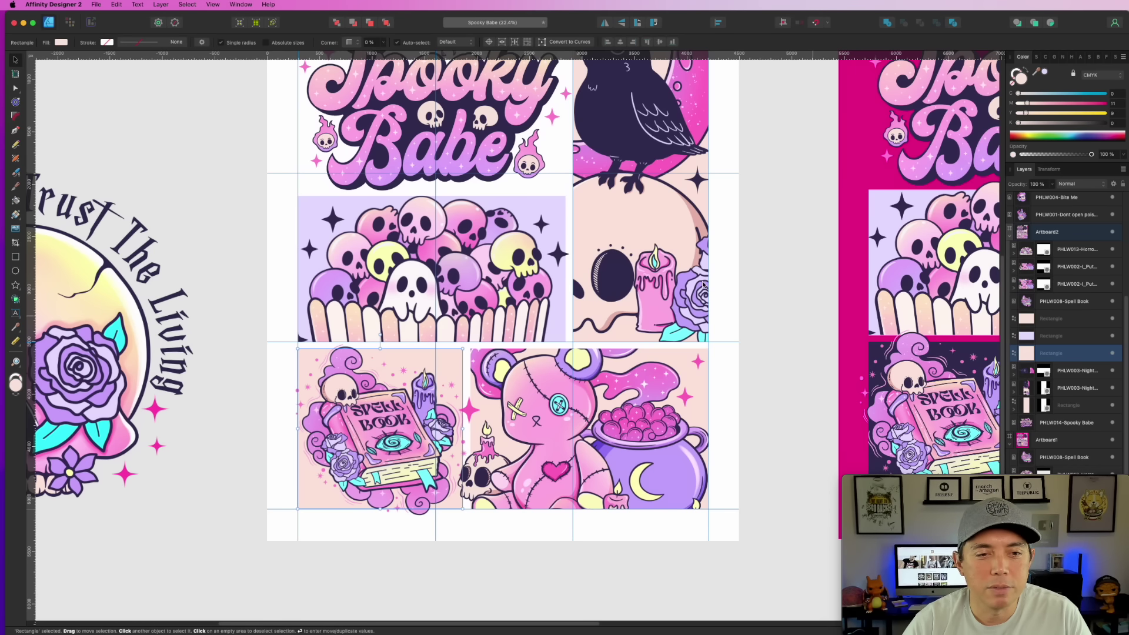
click(1045, 72)
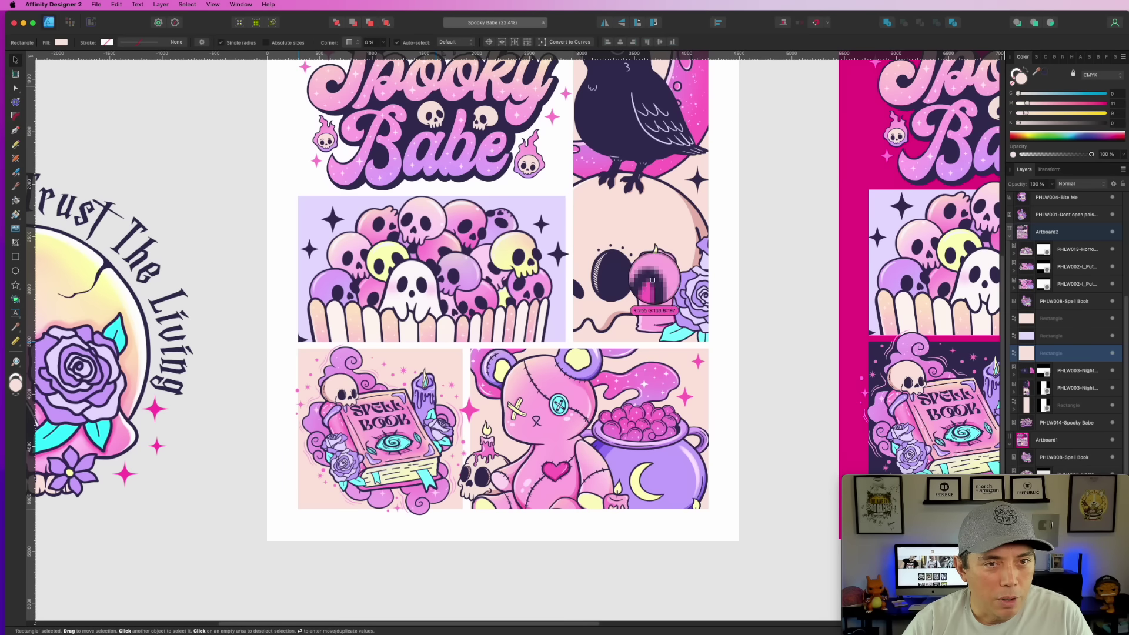
click(610, 124)
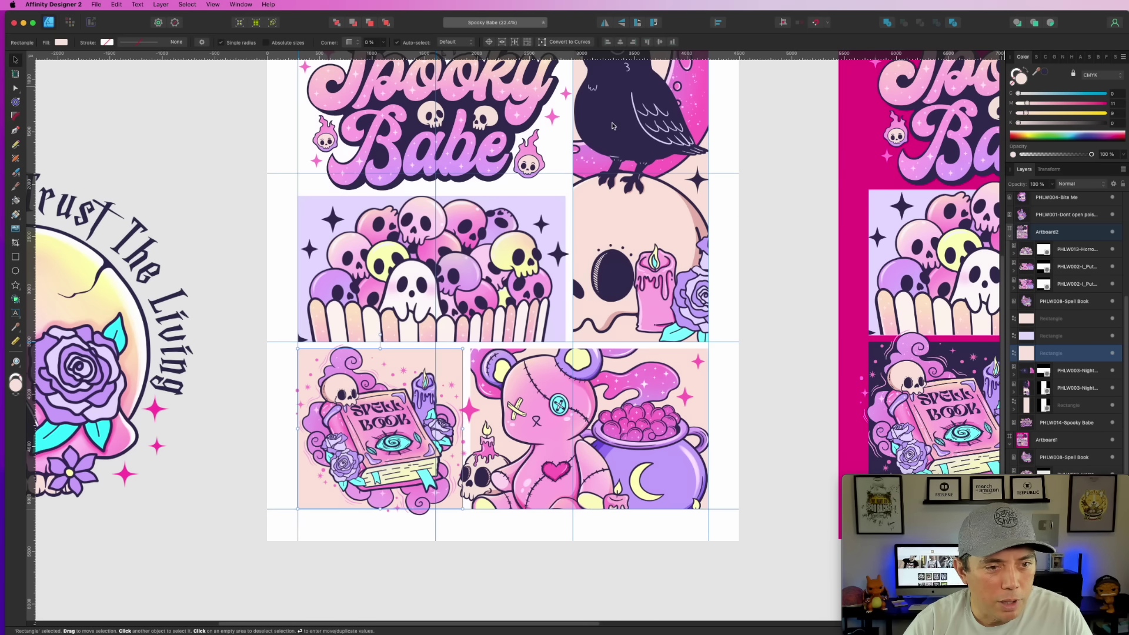
click(1039, 75)
scroll(598, 341, up, 2)
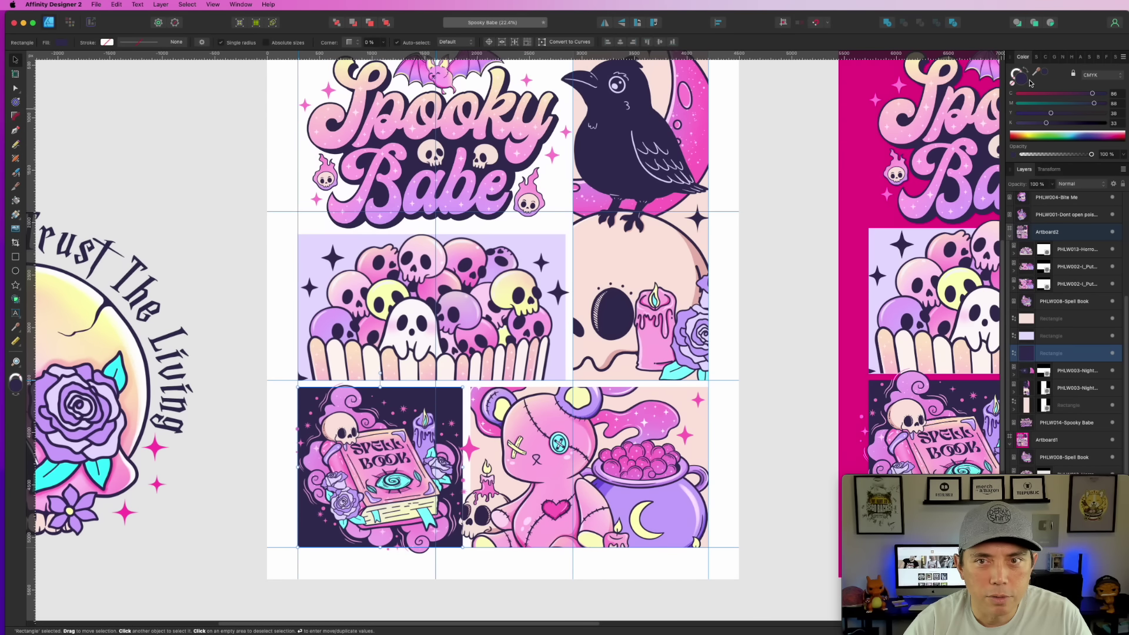
Fill the wide rectangle behind the bear with the pale yellow sampled from a skull in the popcorn graphic.
drag(1047, 73, 451, 144)
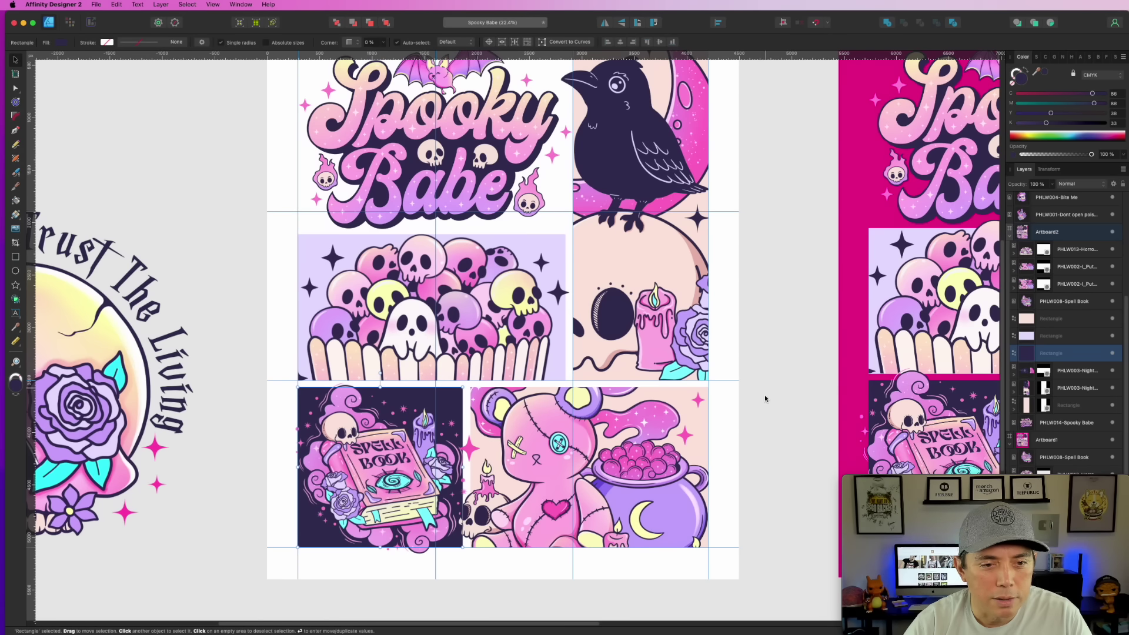
scroll(765, 398, down, 5)
scroll(821, 369, right, 5)
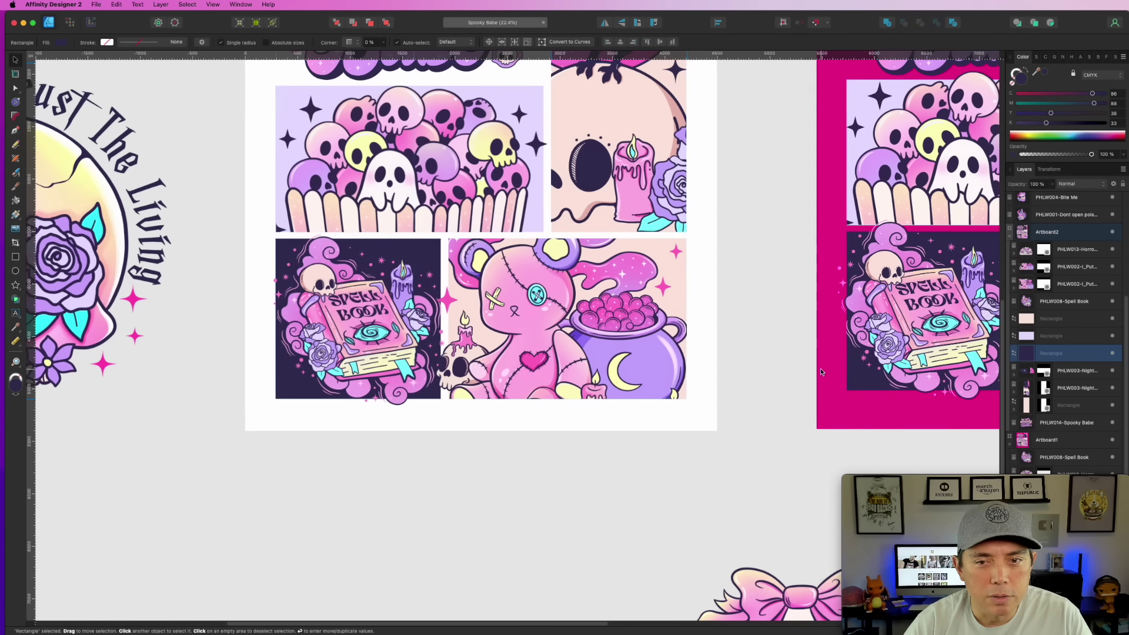
scroll(821, 371, up, 3)
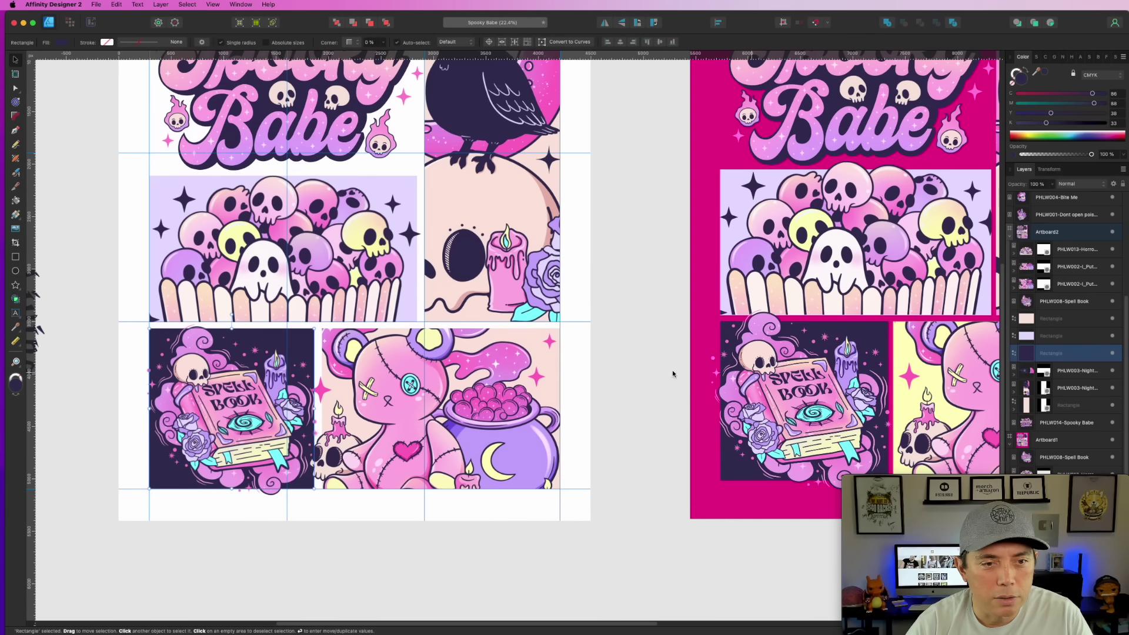
click(1057, 321)
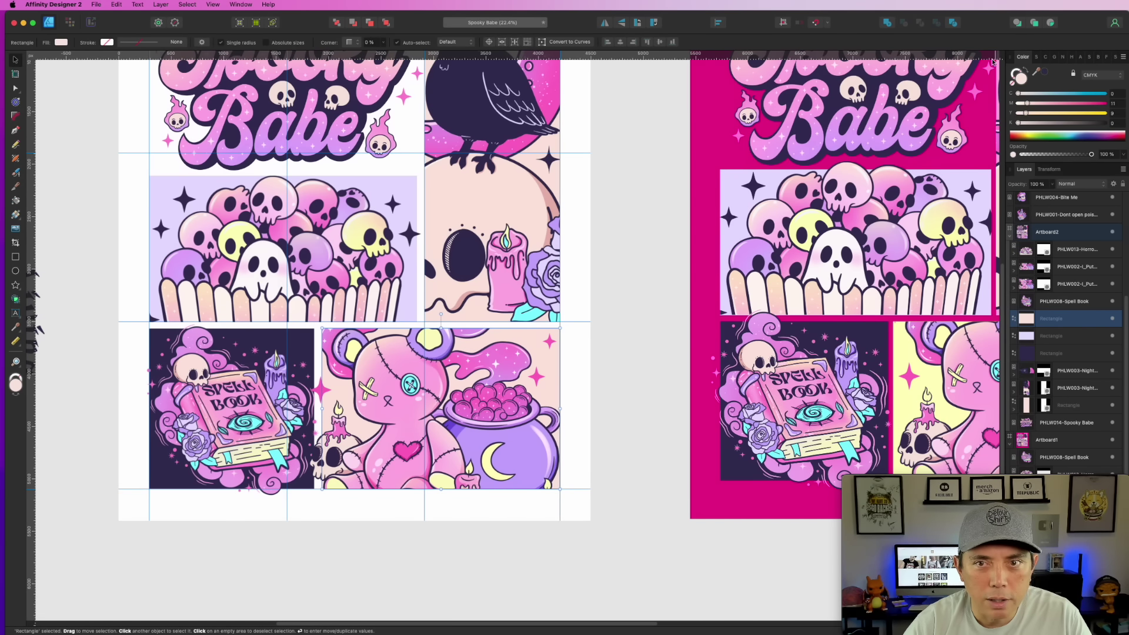
drag(1041, 76, 360, 237)
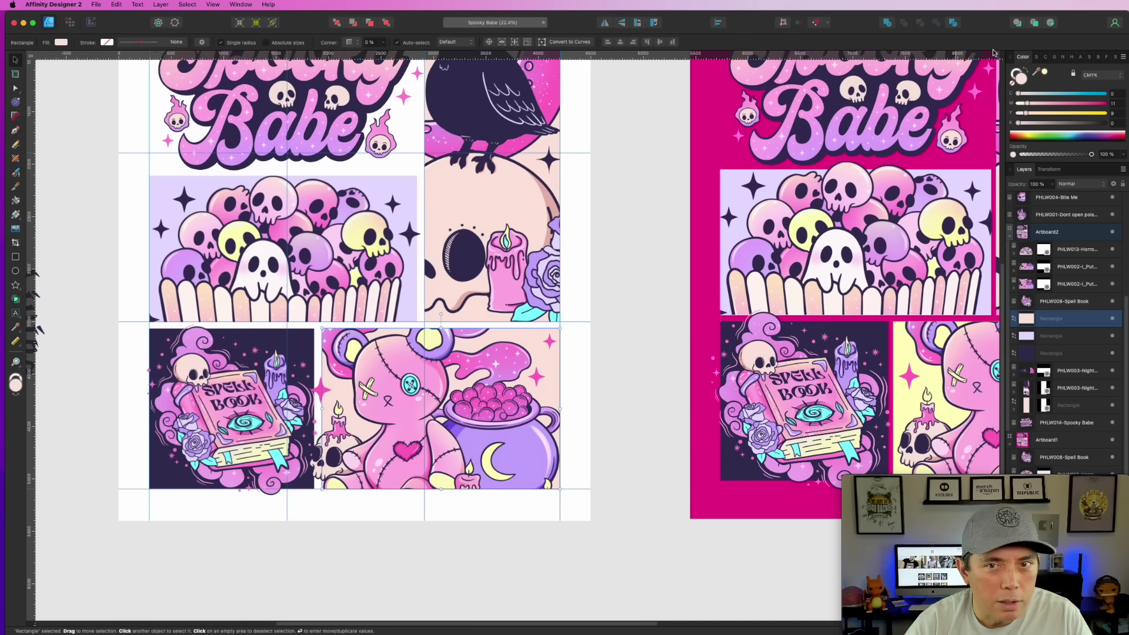
click(1044, 74)
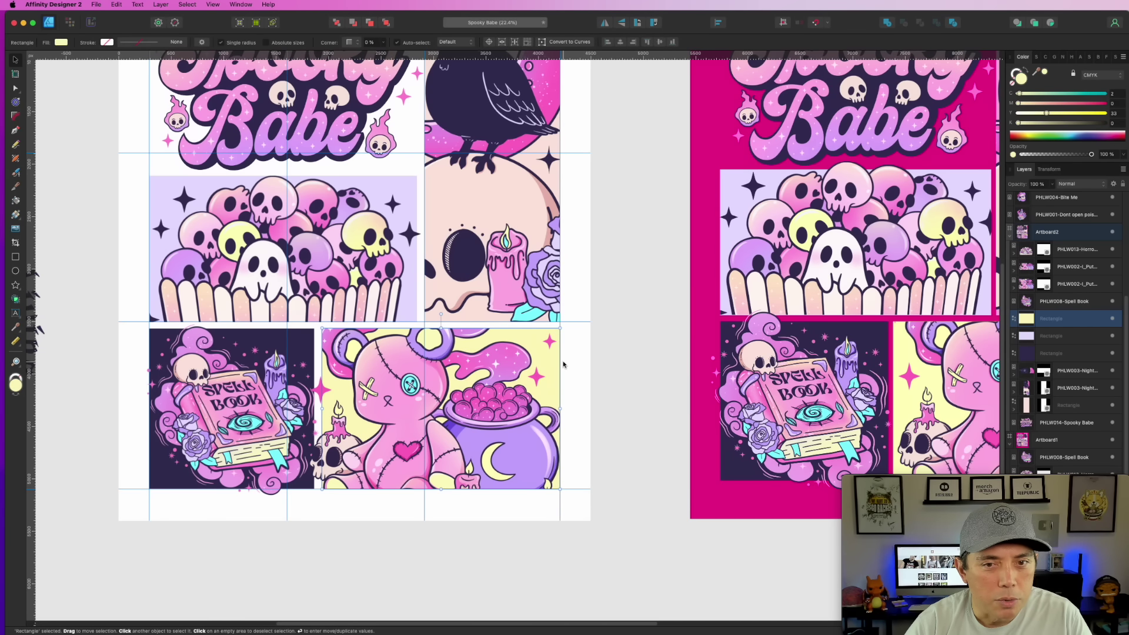
scroll(563, 364, left, 2)
scroll(564, 365, down, 3)
scroll(563, 365, up, 1)
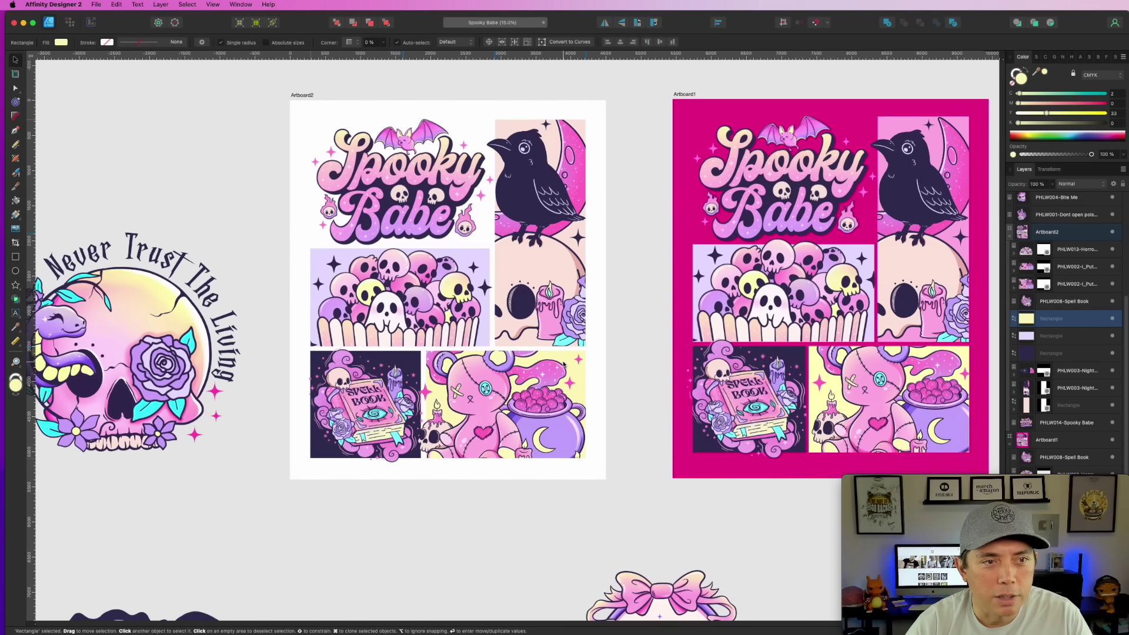
Fill Artboard2's background with the magenta sampled from Artboard1's background.
scroll(564, 365, up, 1)
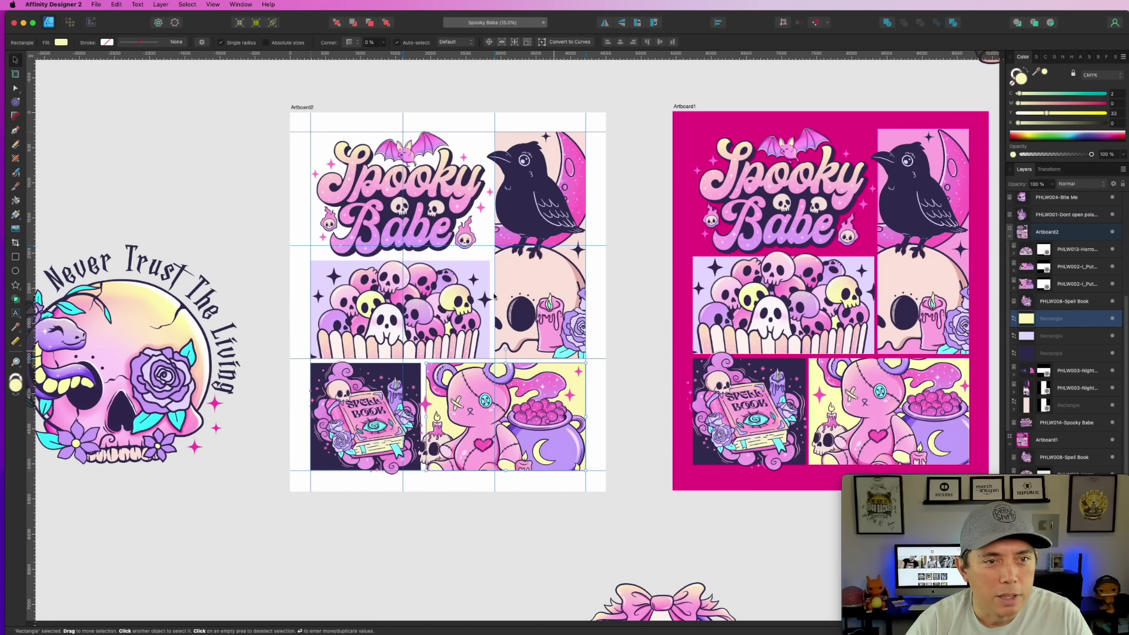
click(300, 108)
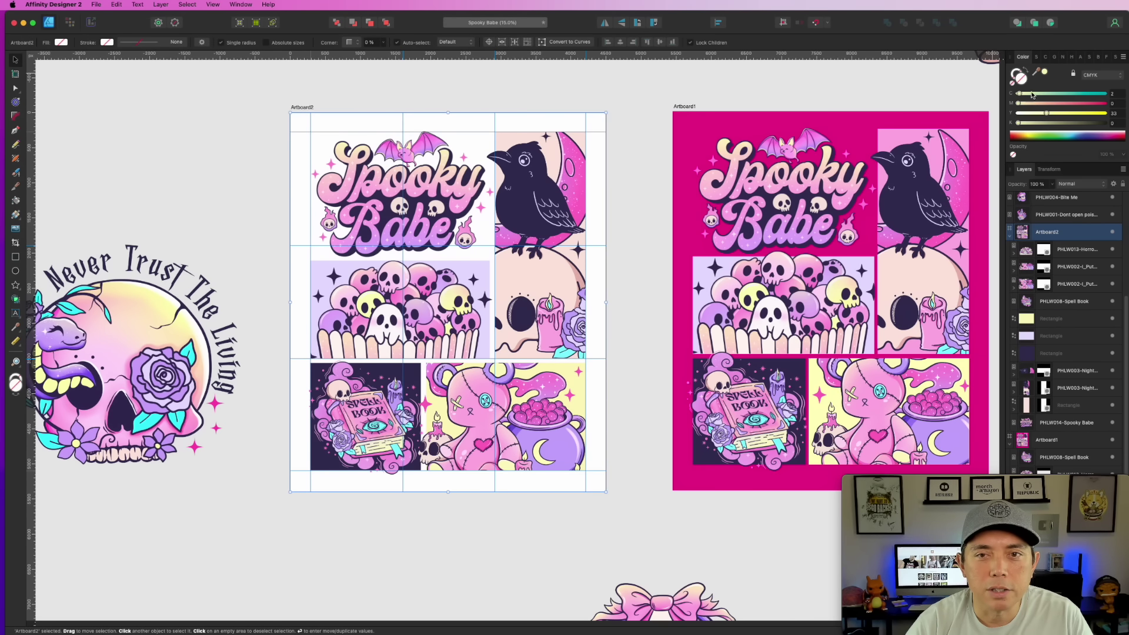
drag(1041, 72, 684, 124)
click(1045, 72)
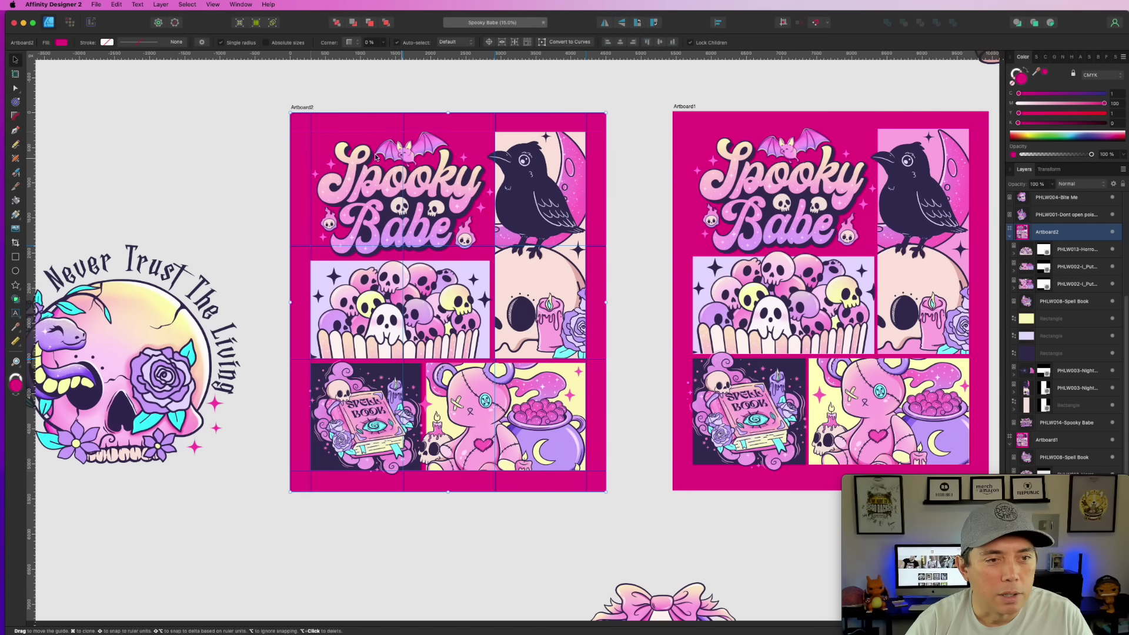
scroll(285, 181, up, 8)
scroll(284, 182, down, 2)
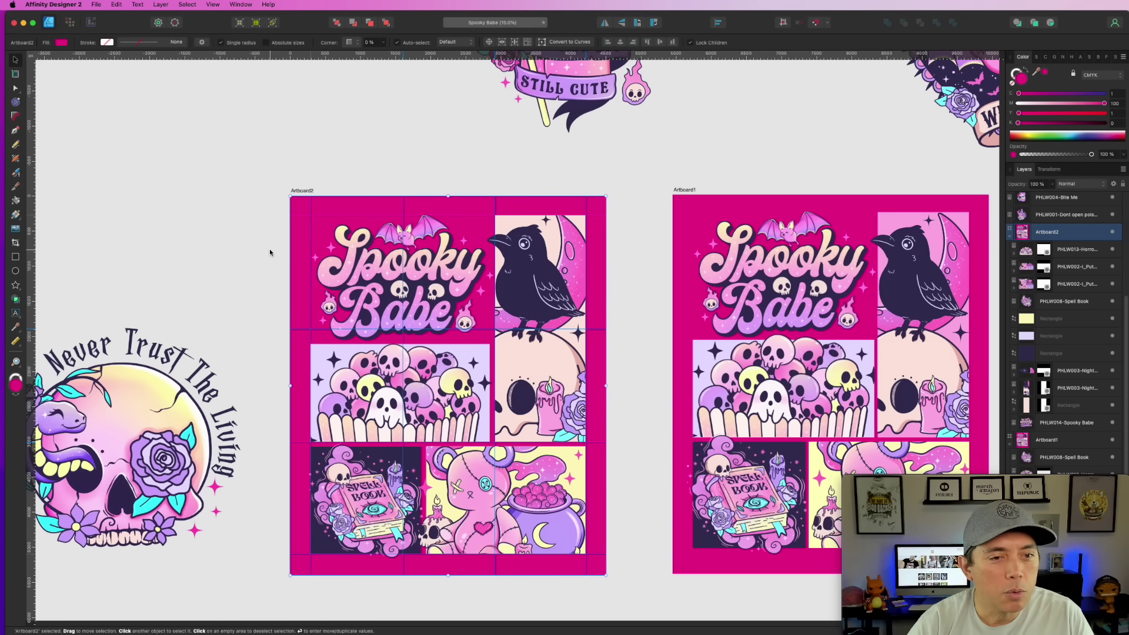
scroll(269, 249, up, 2)
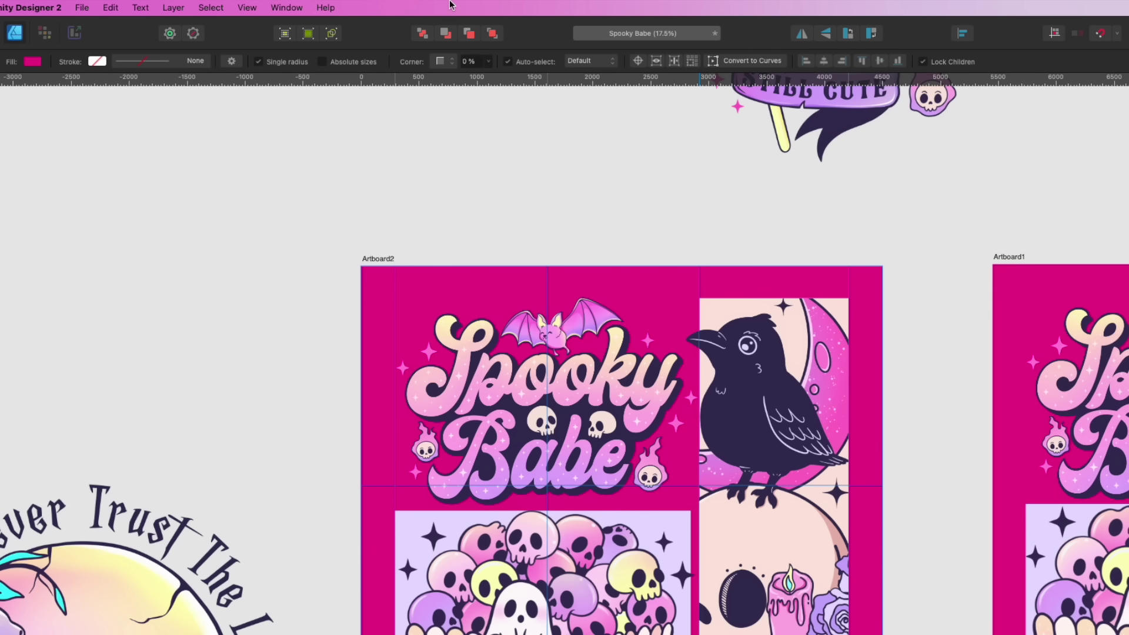
Hide the guides across Artboard2 and make them visible again.
key(super+z)
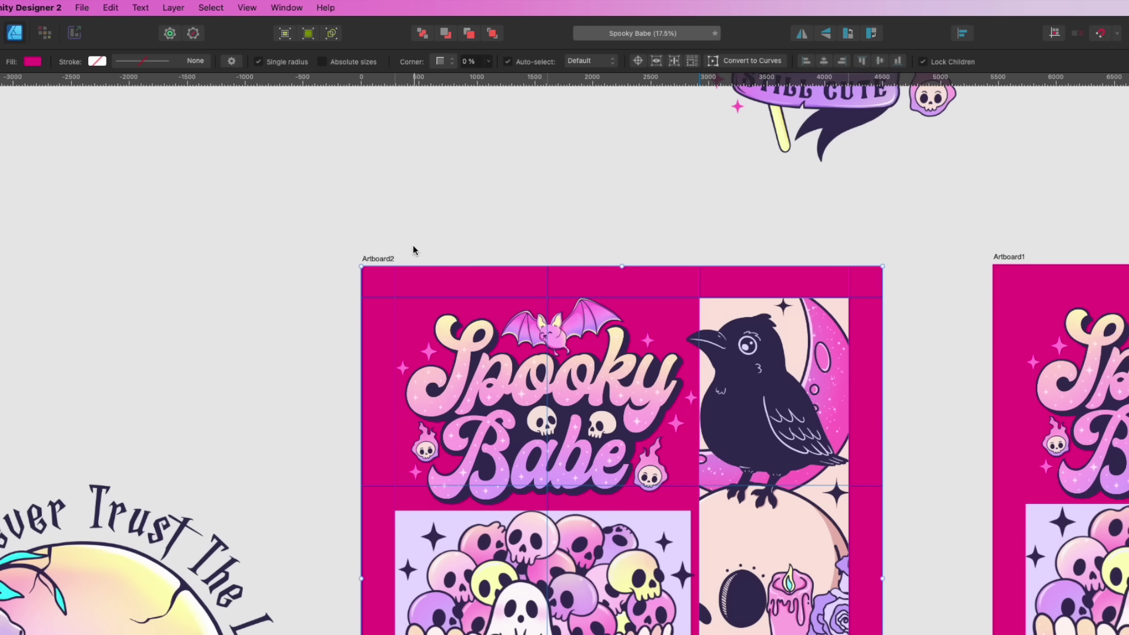
scroll(414, 268, down, 2)
click(254, 8)
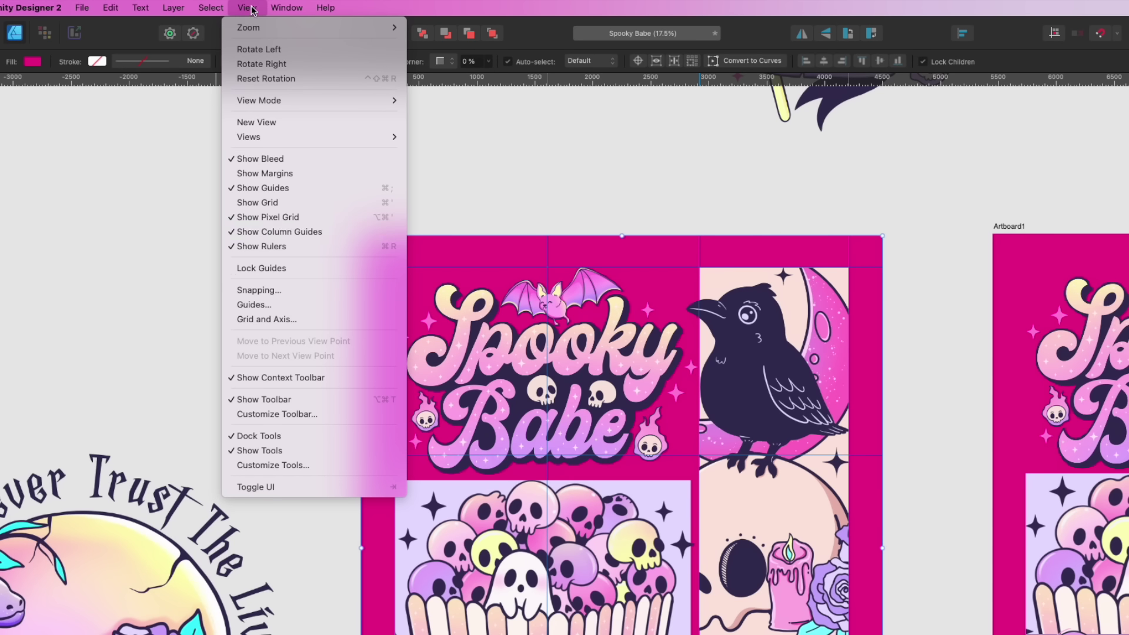
click(251, 188)
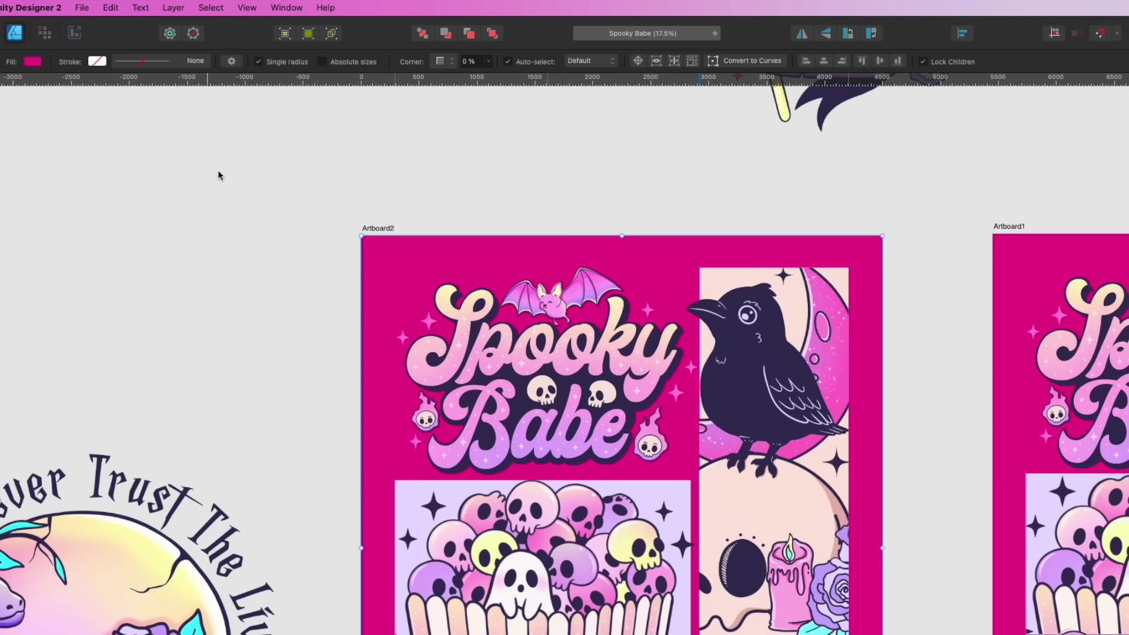
key(super+z)
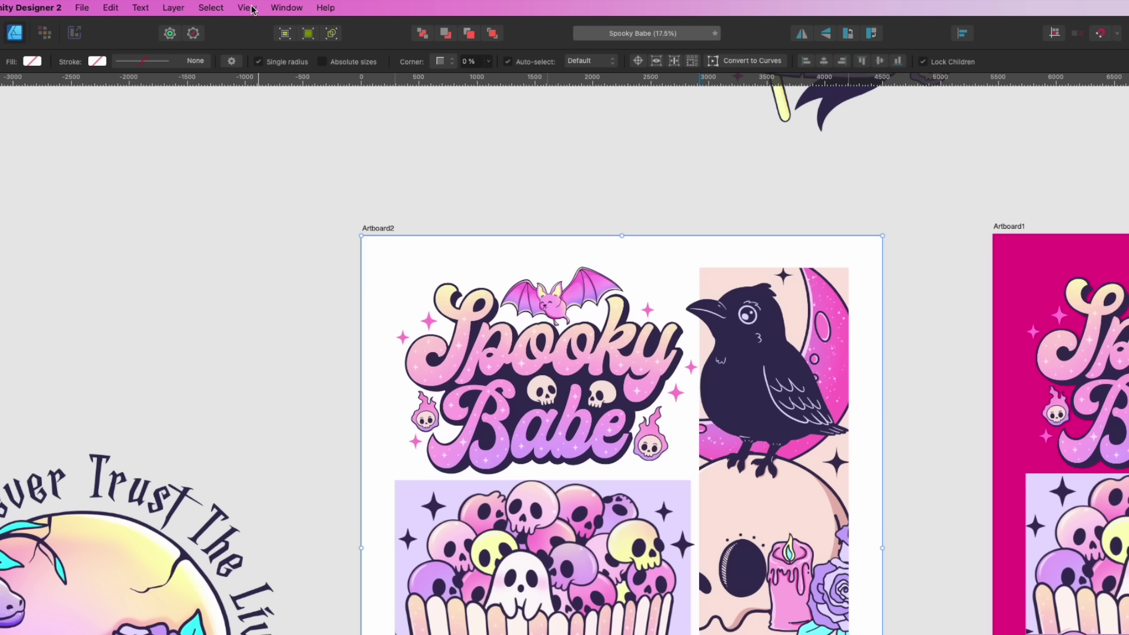
key(super+shift+z)
click(247, 8)
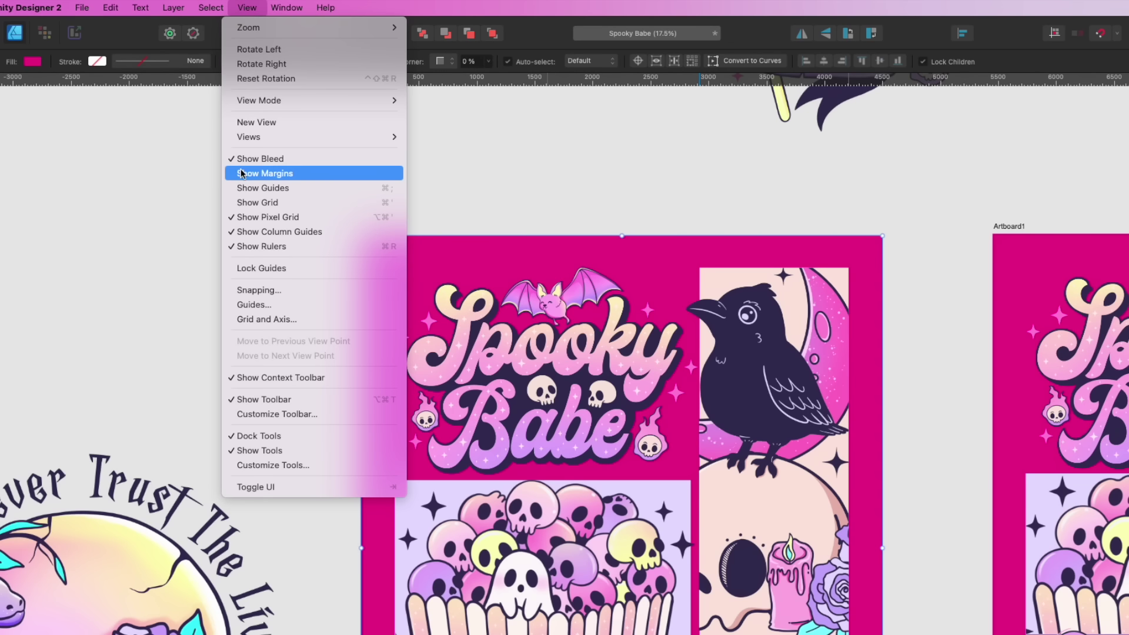
click(238, 192)
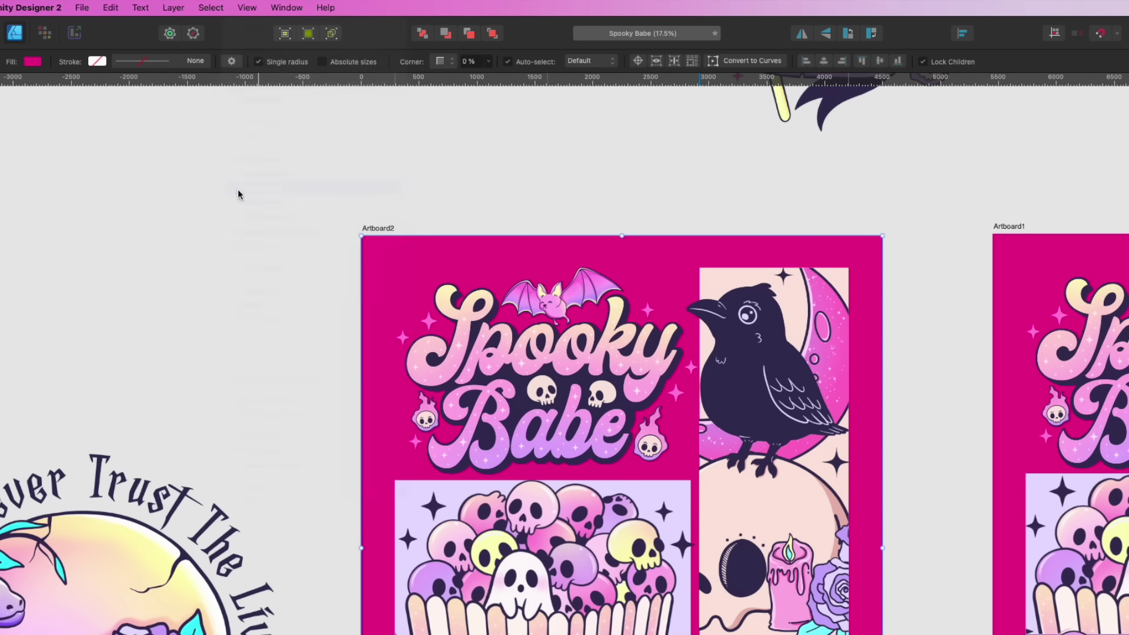
Open the guide settings and delete all four horizontal guides.
click(247, 8)
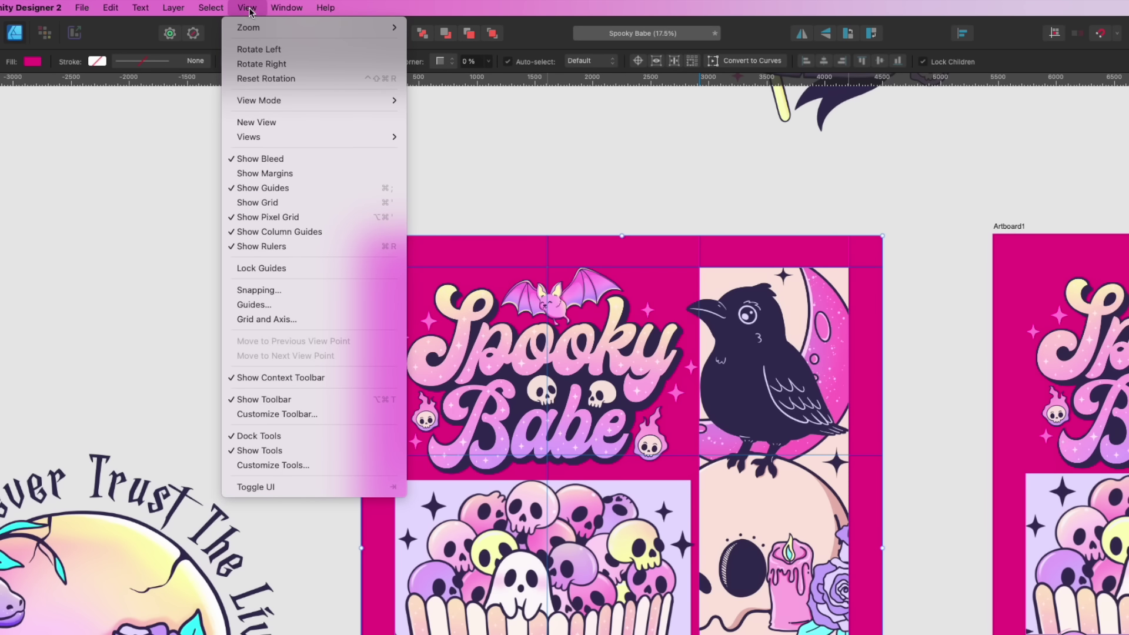
click(276, 306)
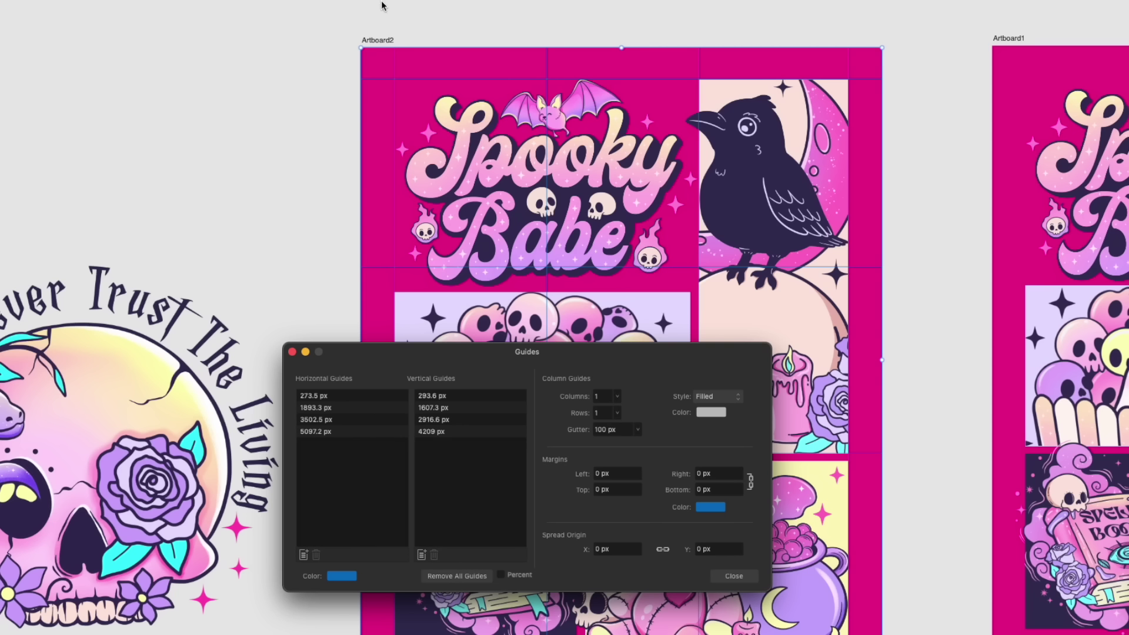
click(363, 397)
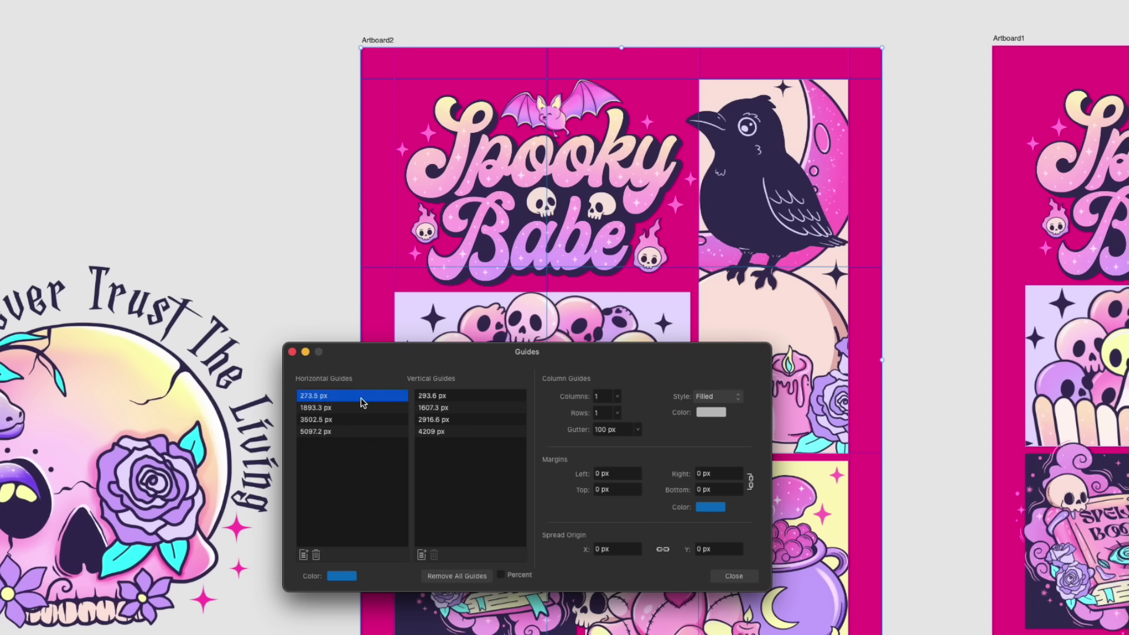
click(317, 555)
click(316, 556)
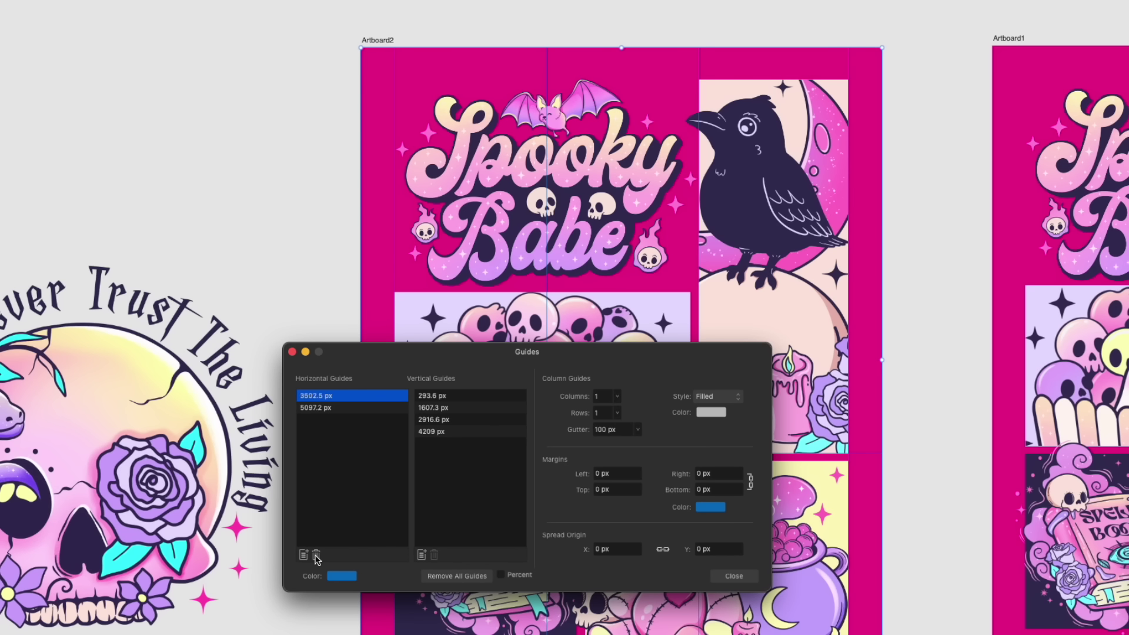
click(316, 556)
click(316, 556)
Delete all four vertical guides, close the guide settings and deselect the artboard.
click(440, 396)
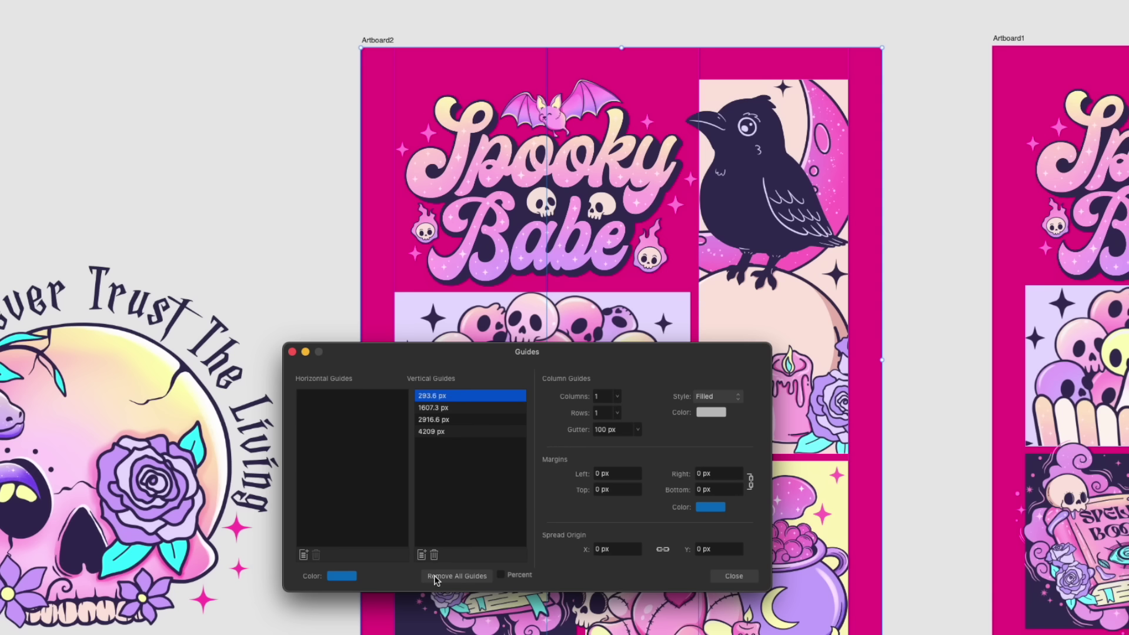
click(435, 556)
click(434, 556)
click(434, 556)
click(434, 555)
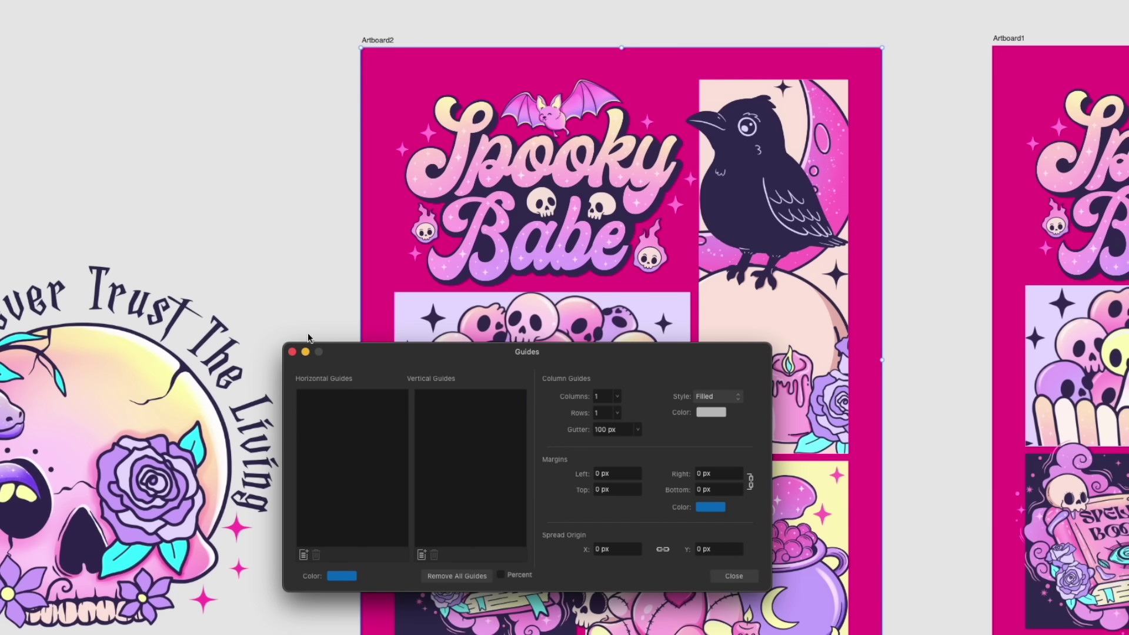
click(292, 352)
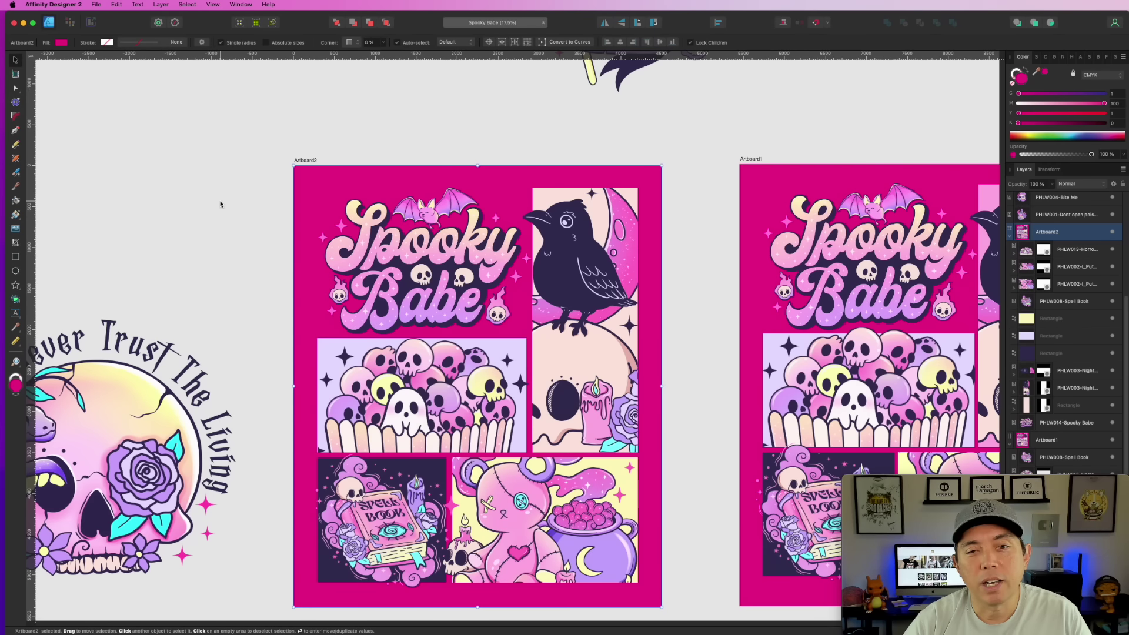
scroll(248, 271, down, 1)
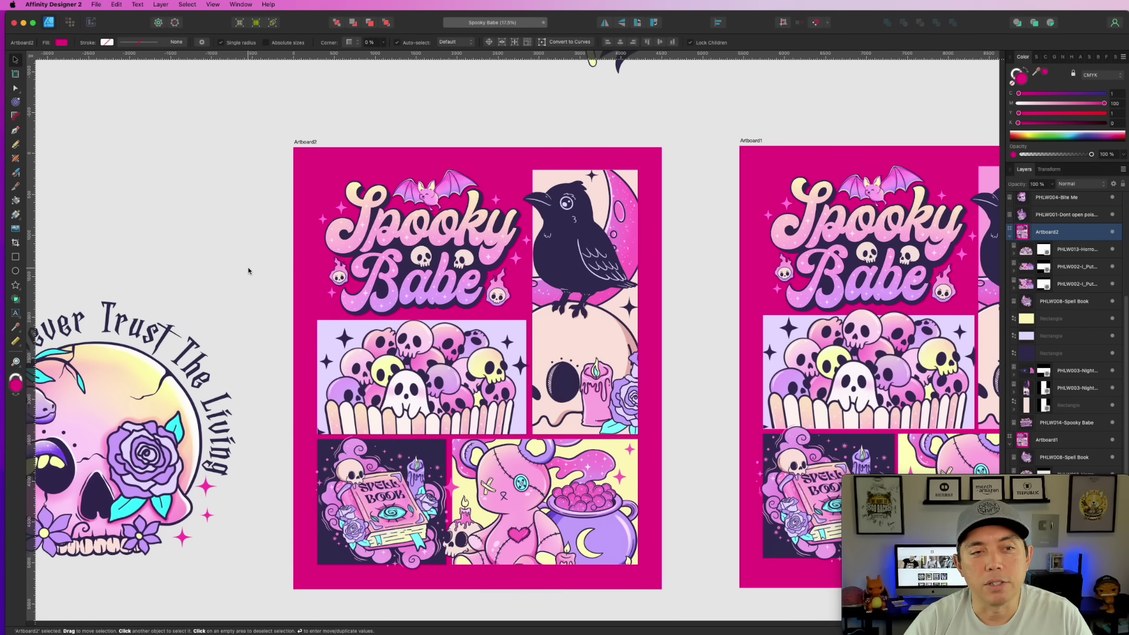
click(209, 183)
scroll(242, 237, down, 1)
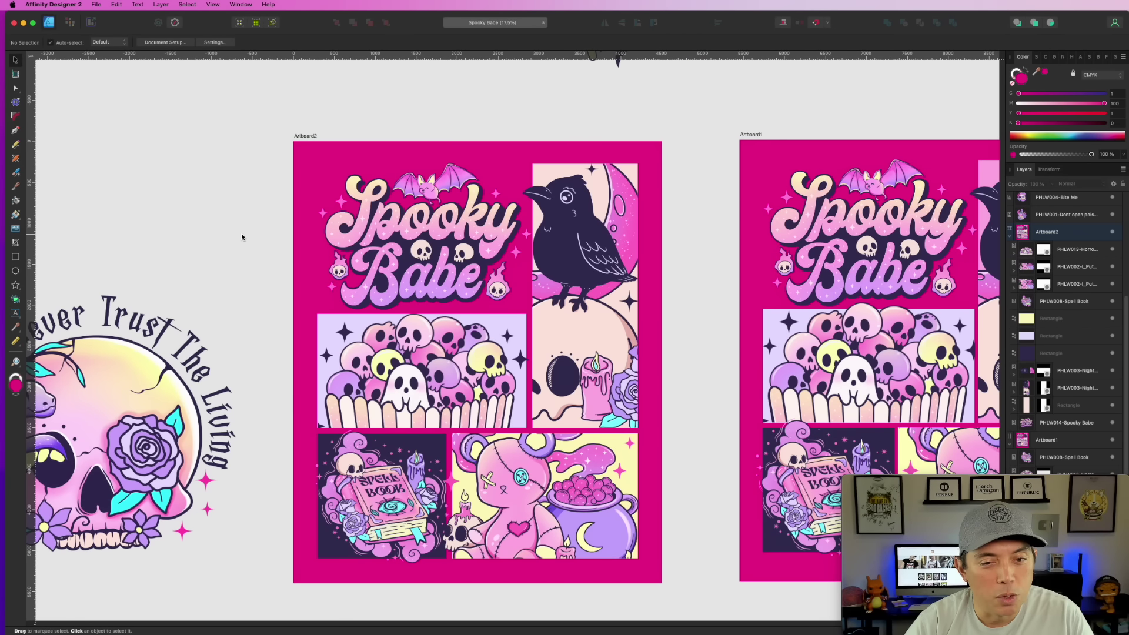
scroll(242, 237, down, 3)
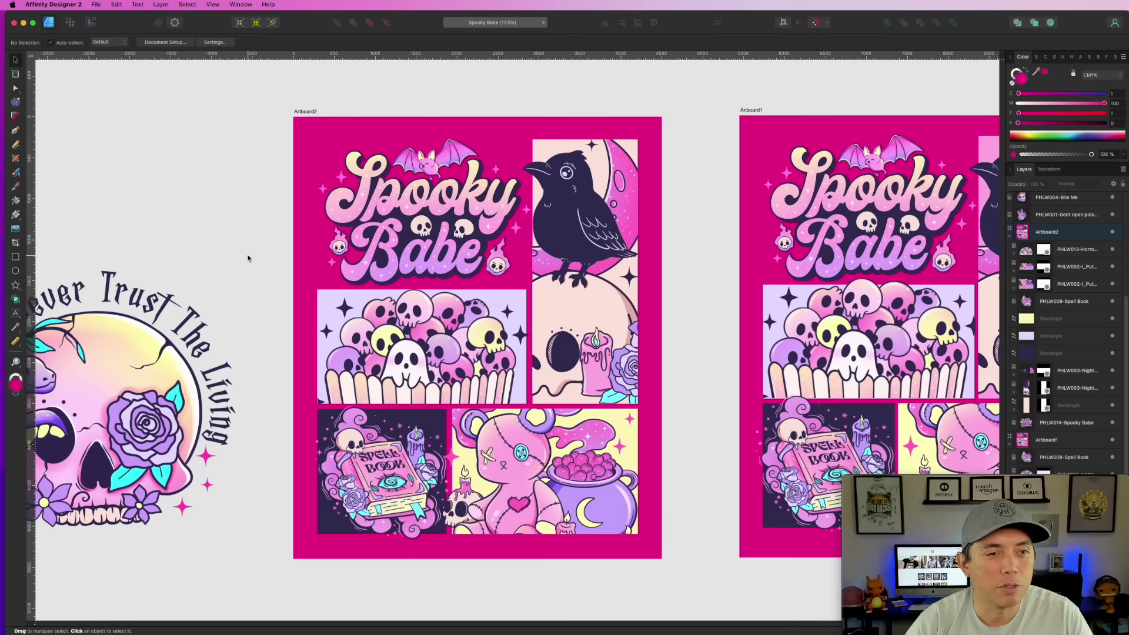
Fill Artboard2's background with black by setting cyan, magenta, yellow and black all to 100.
click(307, 106)
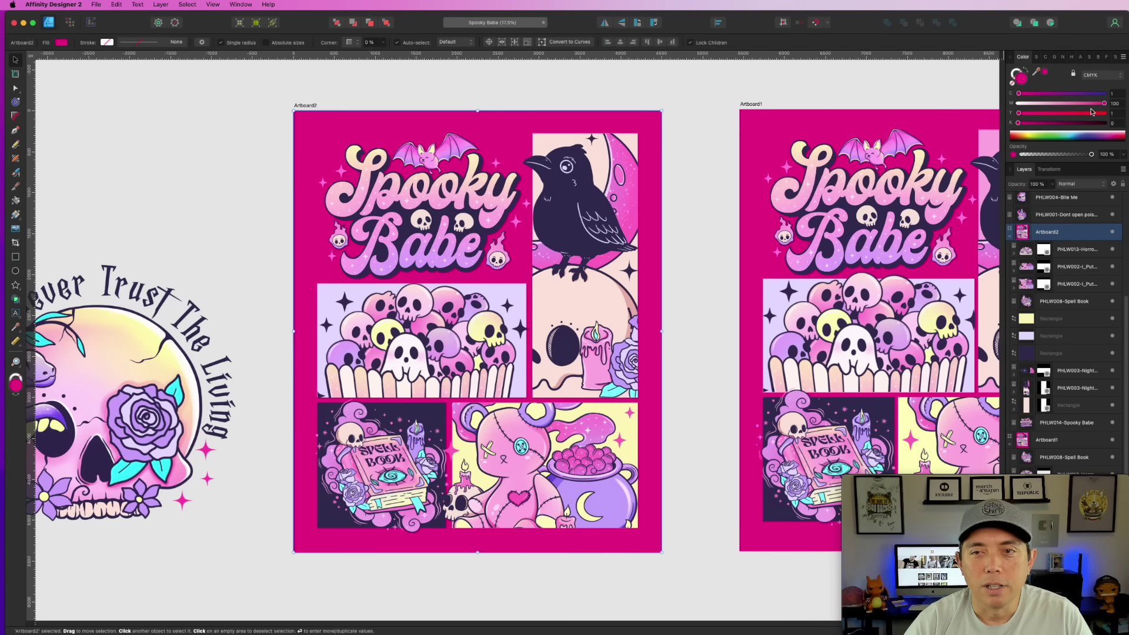
click(1105, 123)
click(1106, 114)
click(1105, 94)
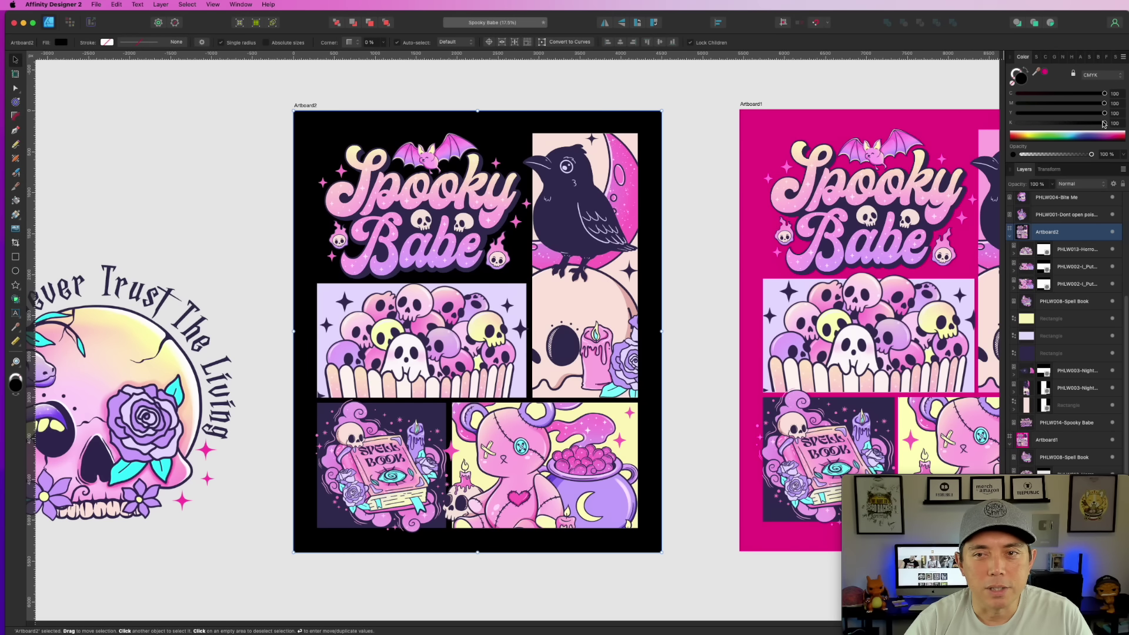
Turn Artboard2's background white by setting cyan, magenta, yellow and black all to 0.
drag(1105, 124, 1018, 123)
drag(1105, 94, 1019, 93)
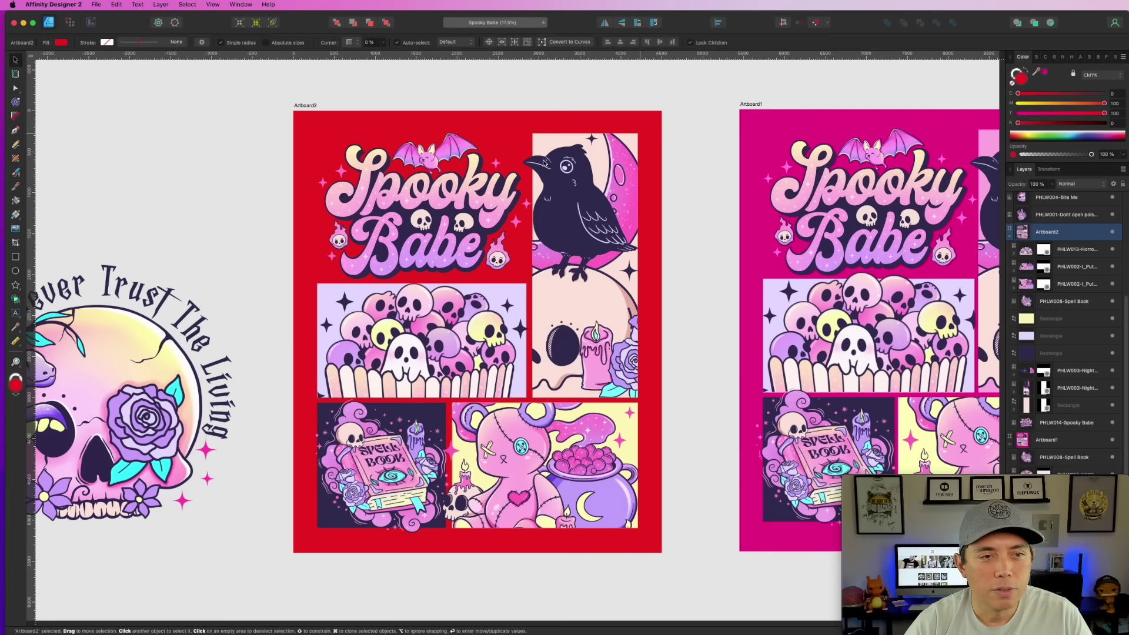
drag(1104, 112, 879, 101)
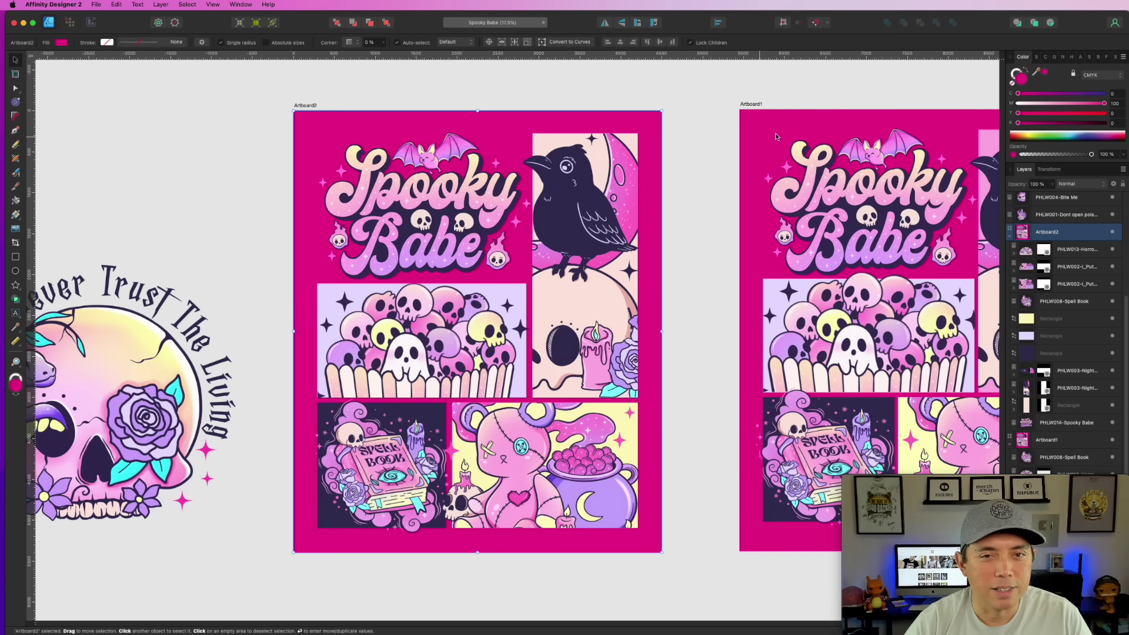
drag(1080, 104, 941, 101)
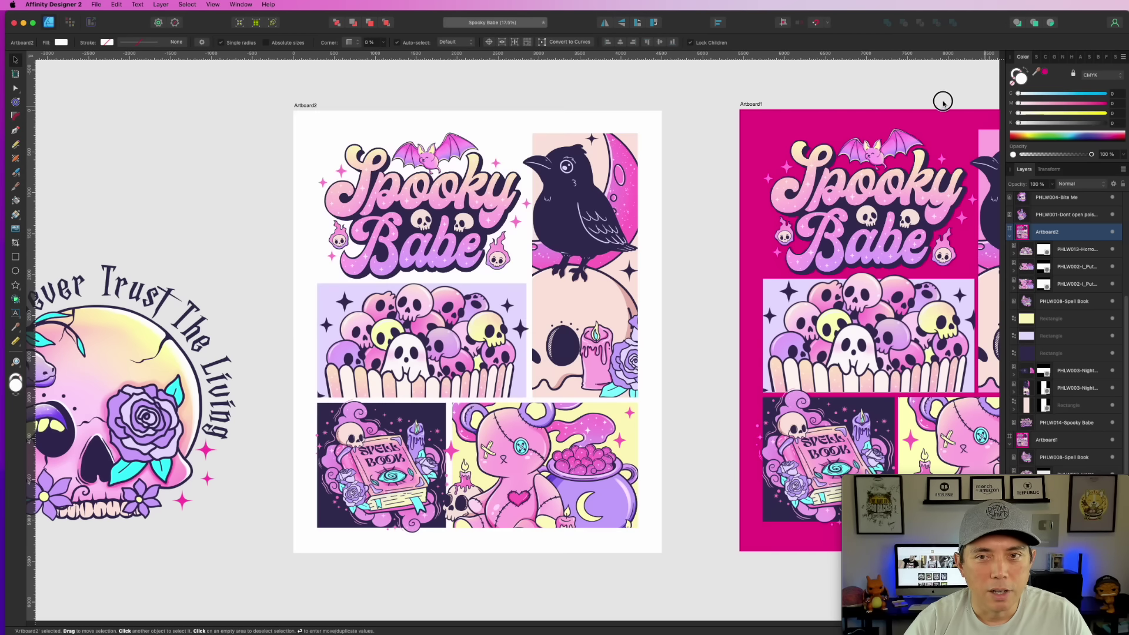
drag(1020, 94, 872, 95)
mouse_move(1019, 123)
mouse_down()
mouse_move(1107, 125)
mouse_move(1009, 123)
mouse_up()
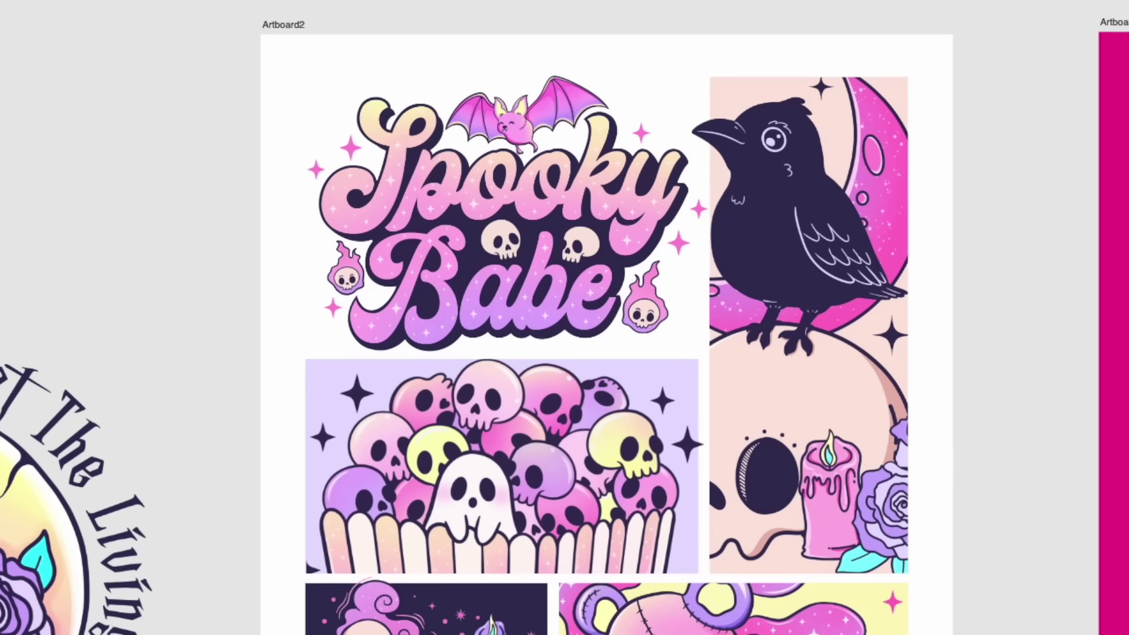
Place a copy of the popcorn panel's lavender rectangle behind the Spooky Babe title, extending it downward to cover the lettering.
click(298, 149)
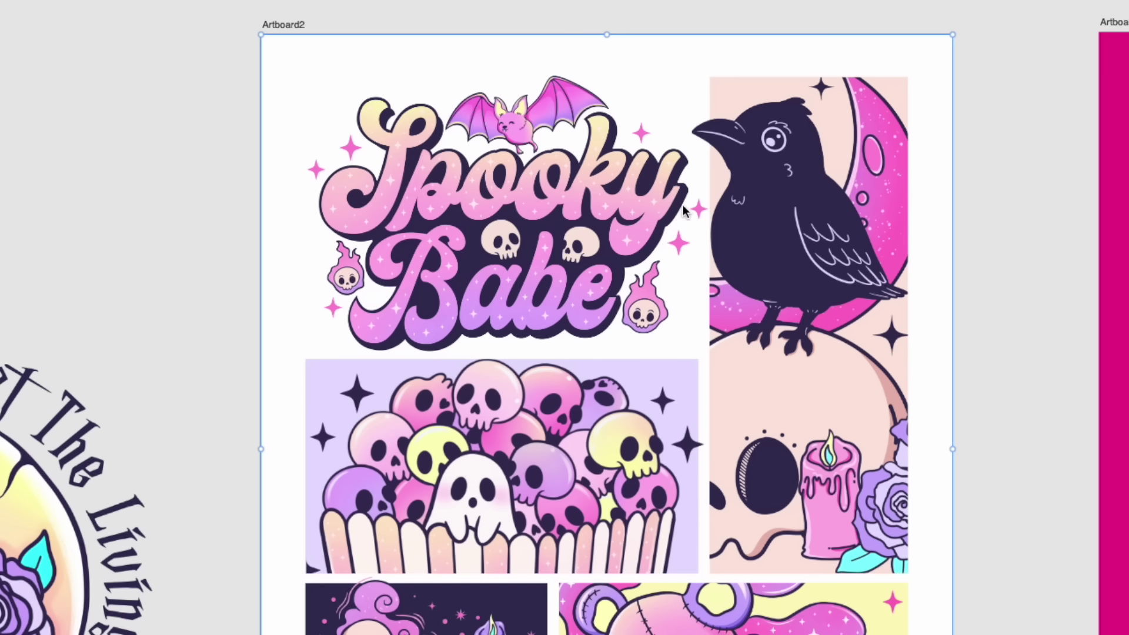
click(677, 365)
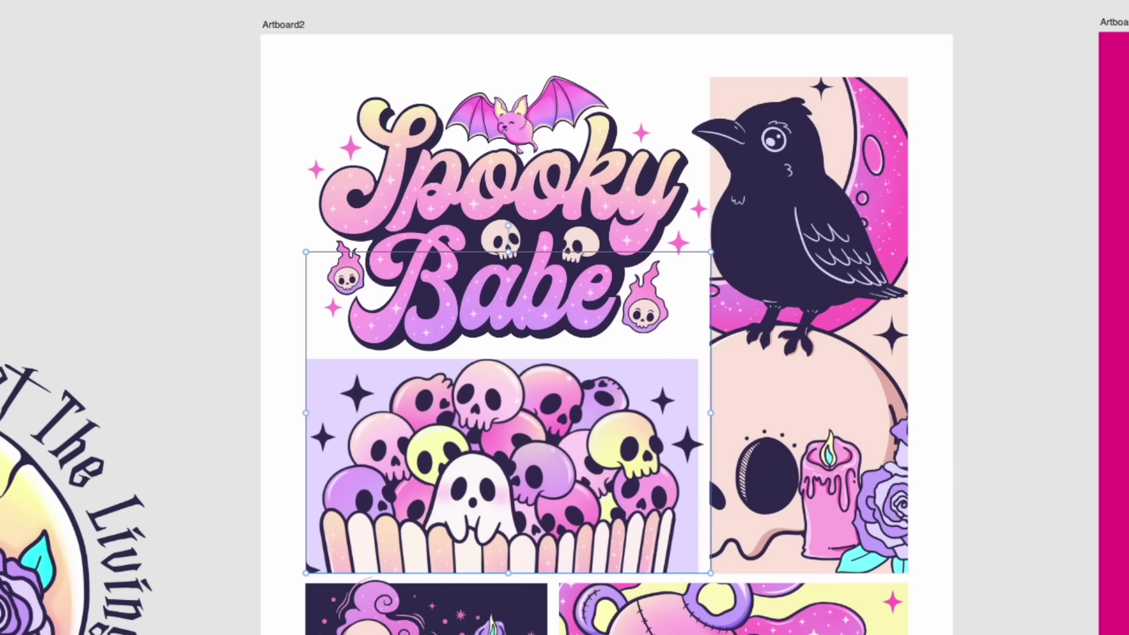
click(1127, 259)
drag(688, 369, 706, 90)
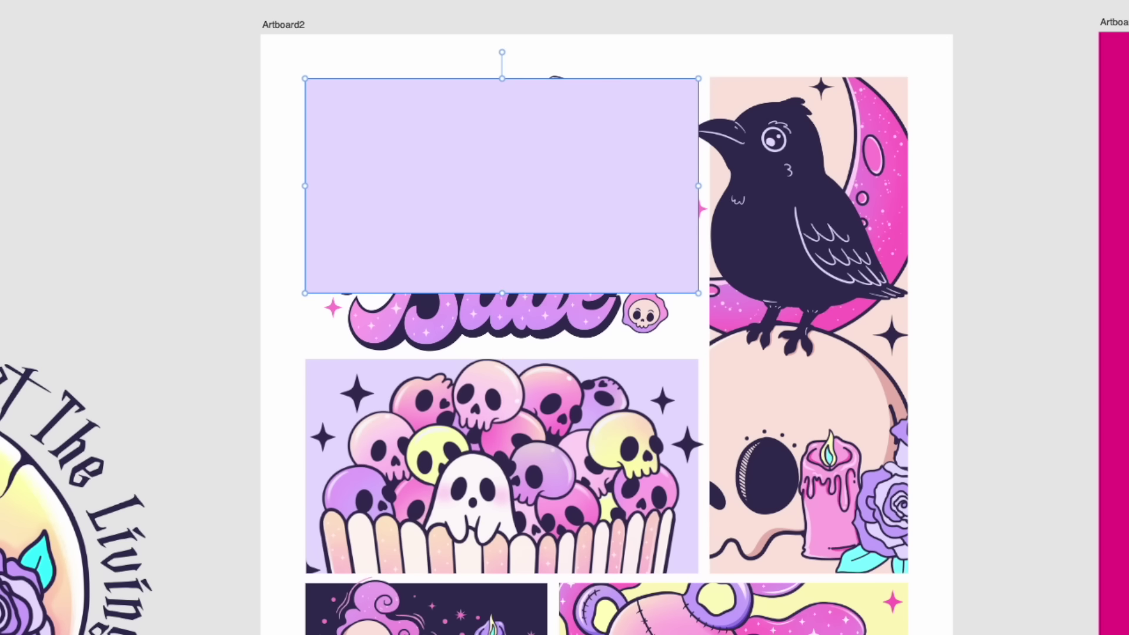
key(super+shift+bracketleft)
drag(502, 292, 503, 350)
click(1039, 194)
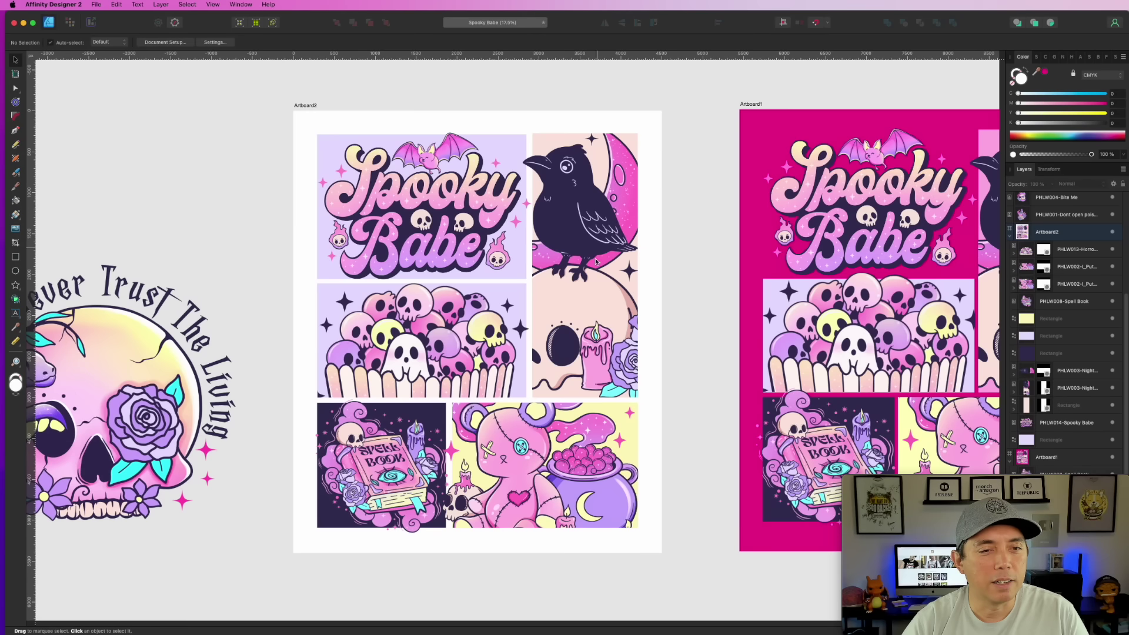
Undo the lavender rectangle added behind the Spooky Babe title and deselect everything.
click(313, 139)
key(super+z)
key(super+z)
key(super+z)
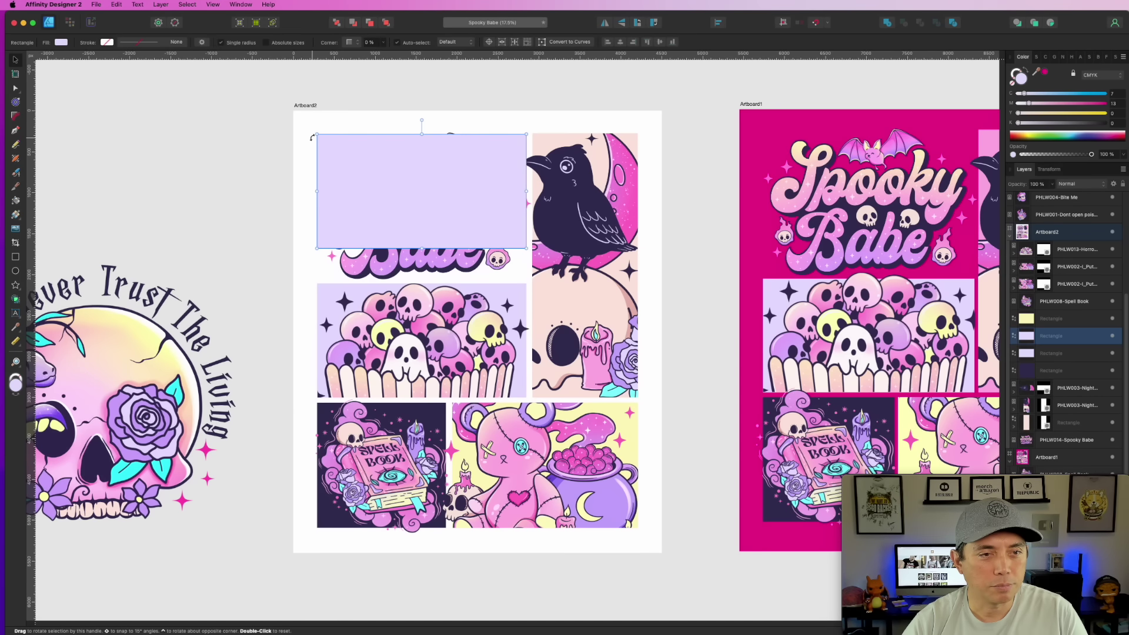
click(265, 149)
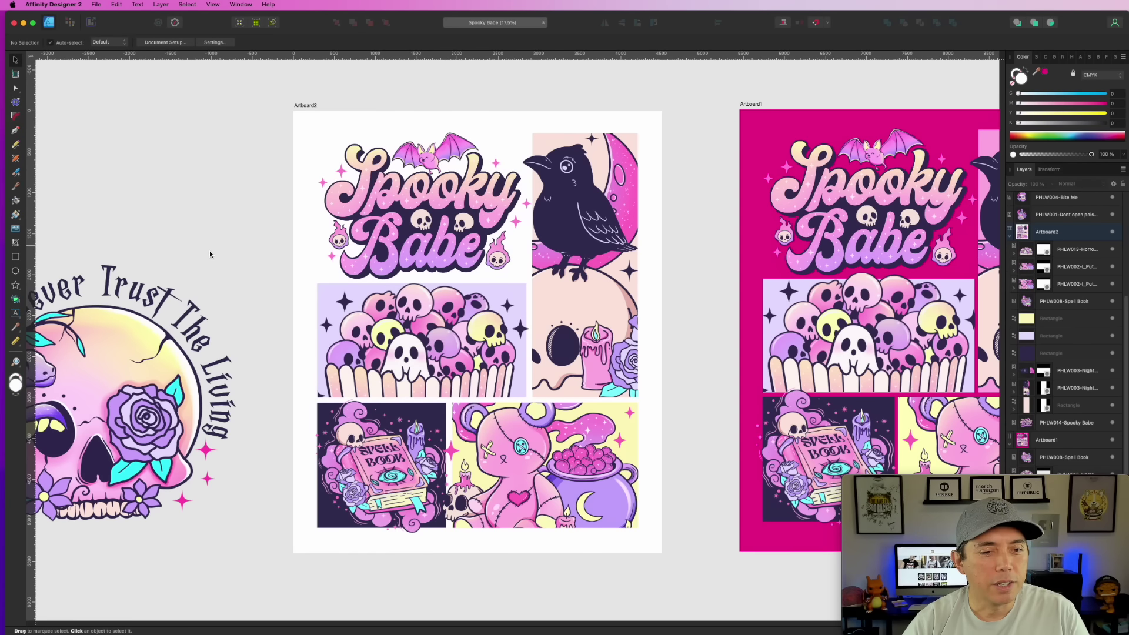
scroll(213, 259, up, 3)
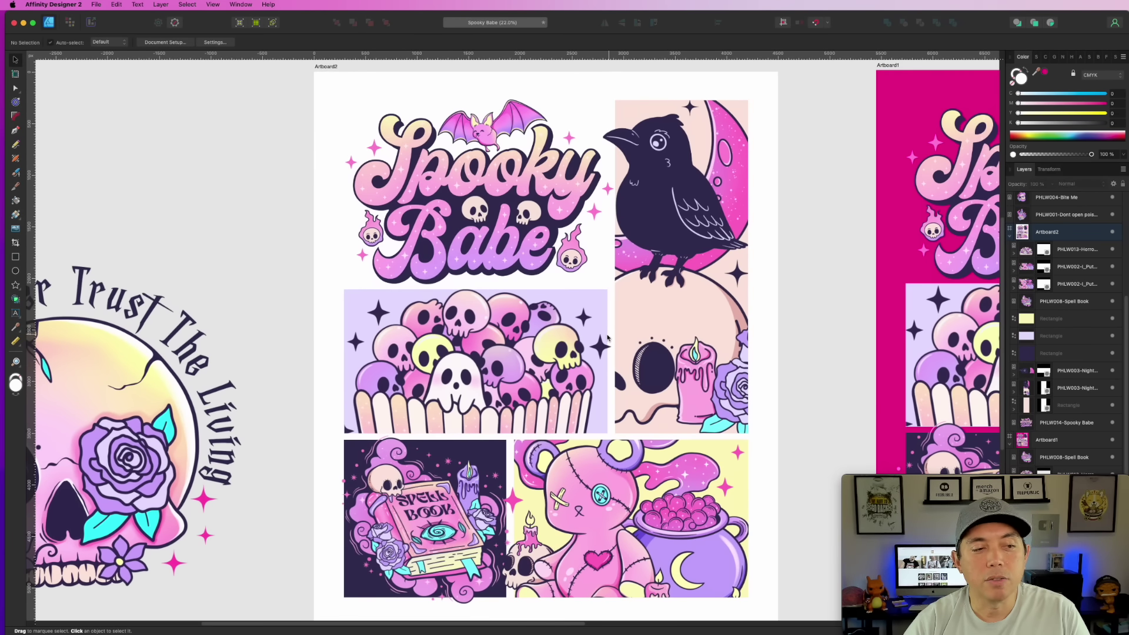
scroll(608, 338, down, 8)
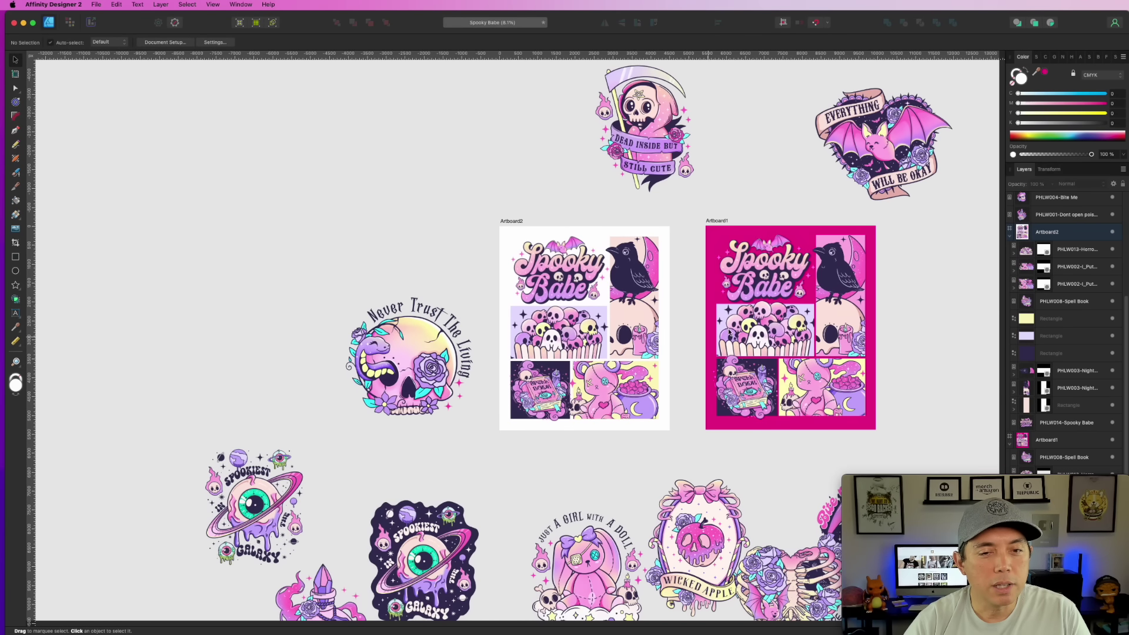
Delete both cropped pieces of the teddy bear and cauldron graphic from Artboard2, leaving the plain yellow panel.
scroll(592, 274, down, 3)
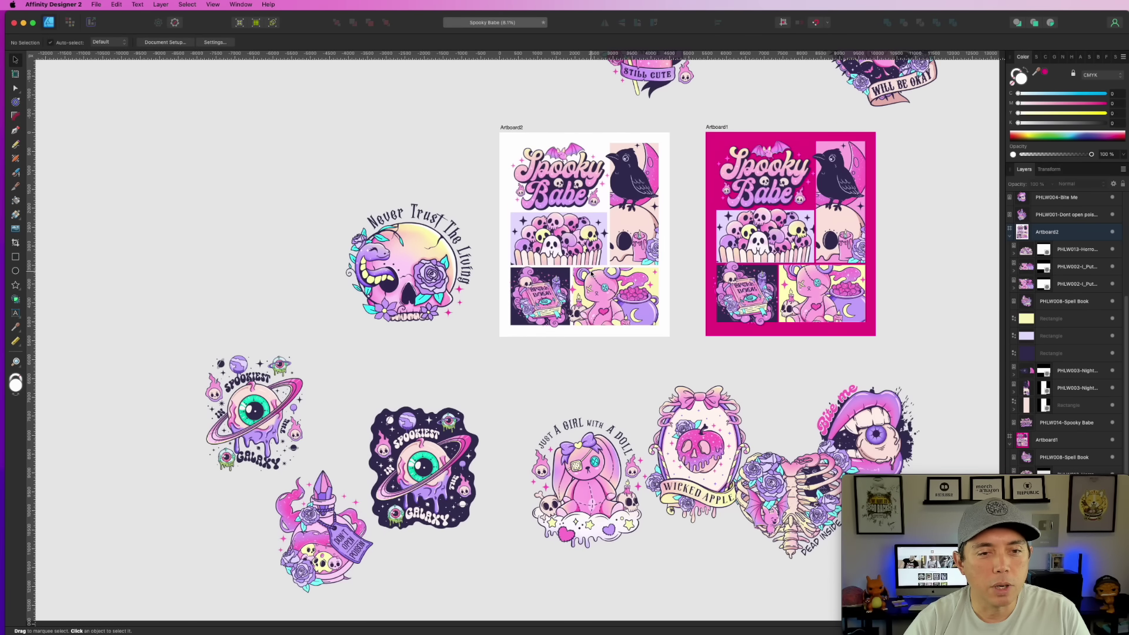
scroll(558, 301, up, 2)
click(598, 271)
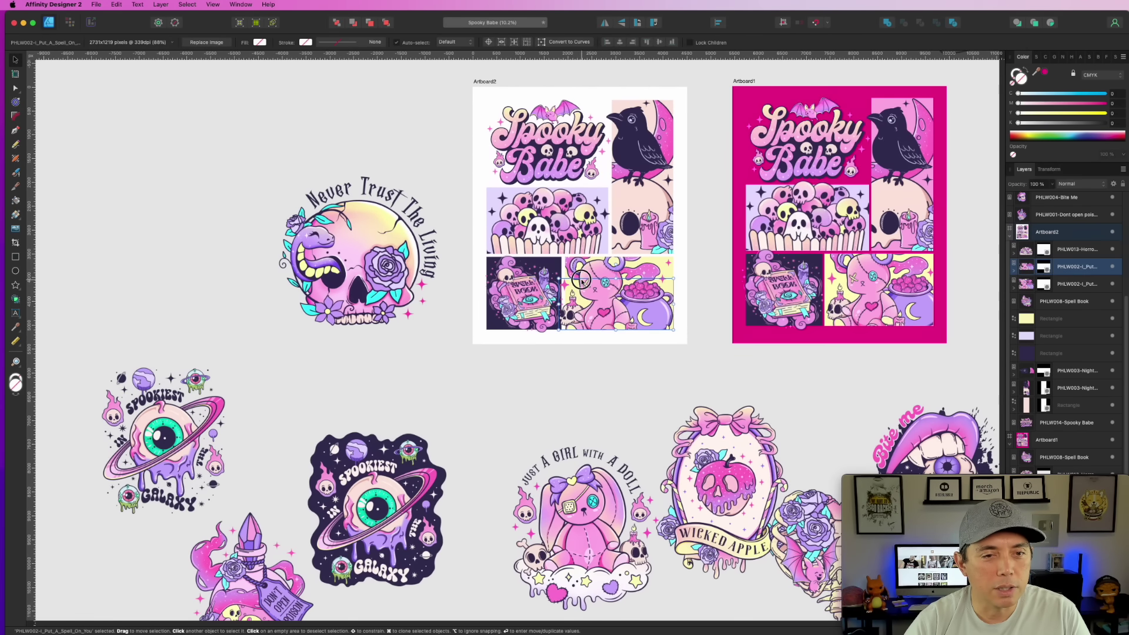
click(598, 271)
key(Delete)
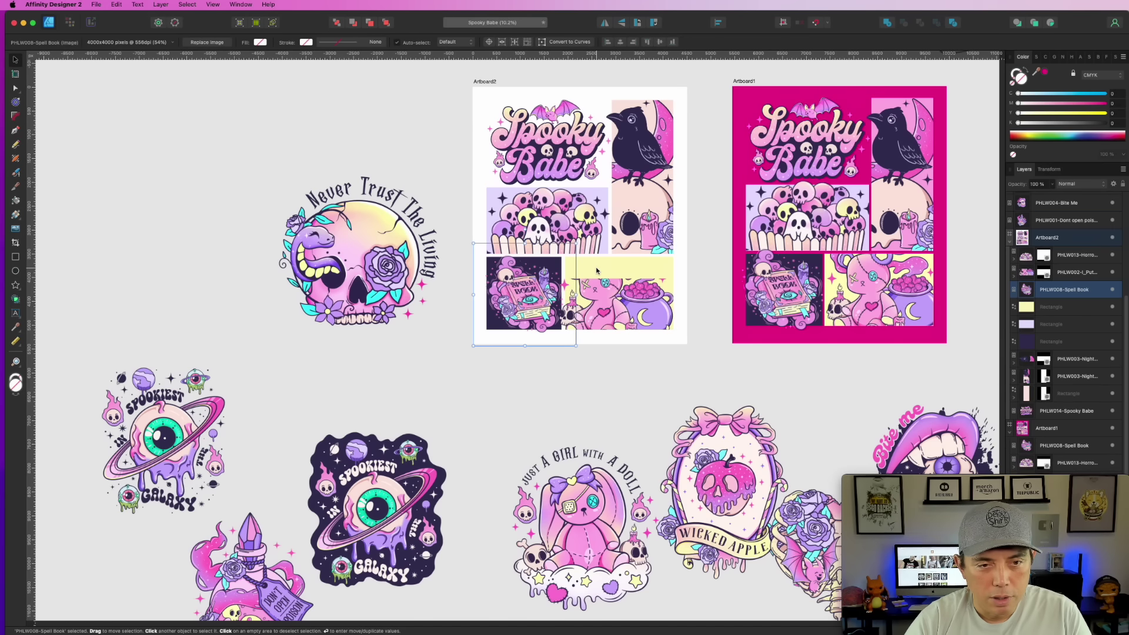
click(599, 288)
key(Delete)
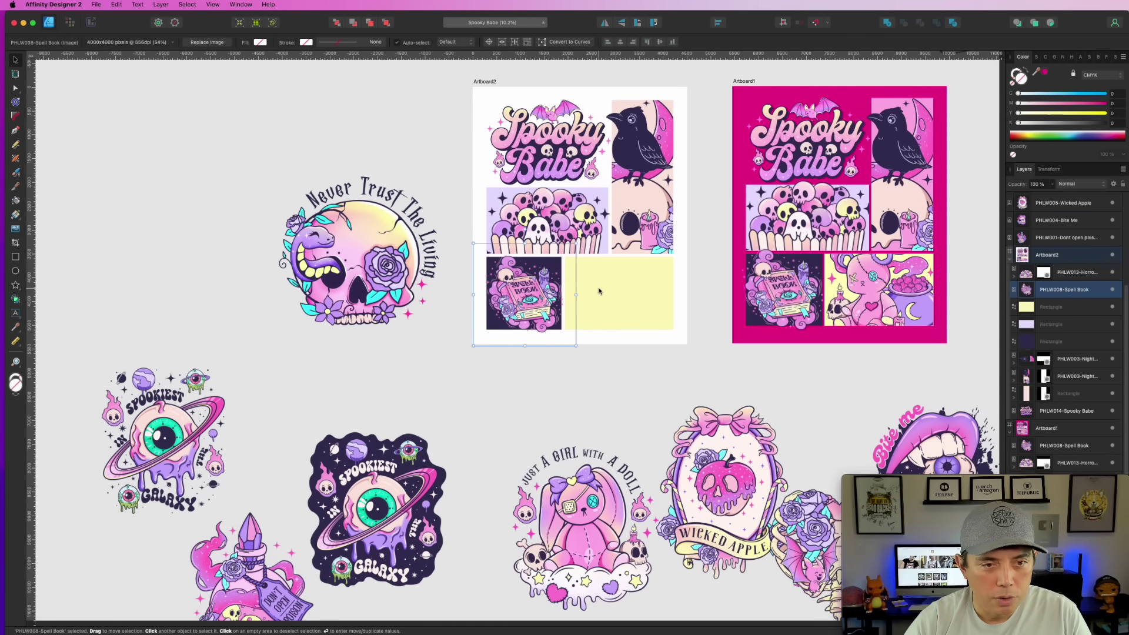
Place the Never Trust The Living skull graphic over Artboard2's yellow panel and scale it down to suit the panel's width.
click(401, 244)
drag(401, 244, 612, 290)
scroll(631, 338, up, 3)
drag(769, 438, 706, 373)
drag(572, 262, 623, 275)
drag(757, 393, 767, 396)
drag(575, 228, 572, 229)
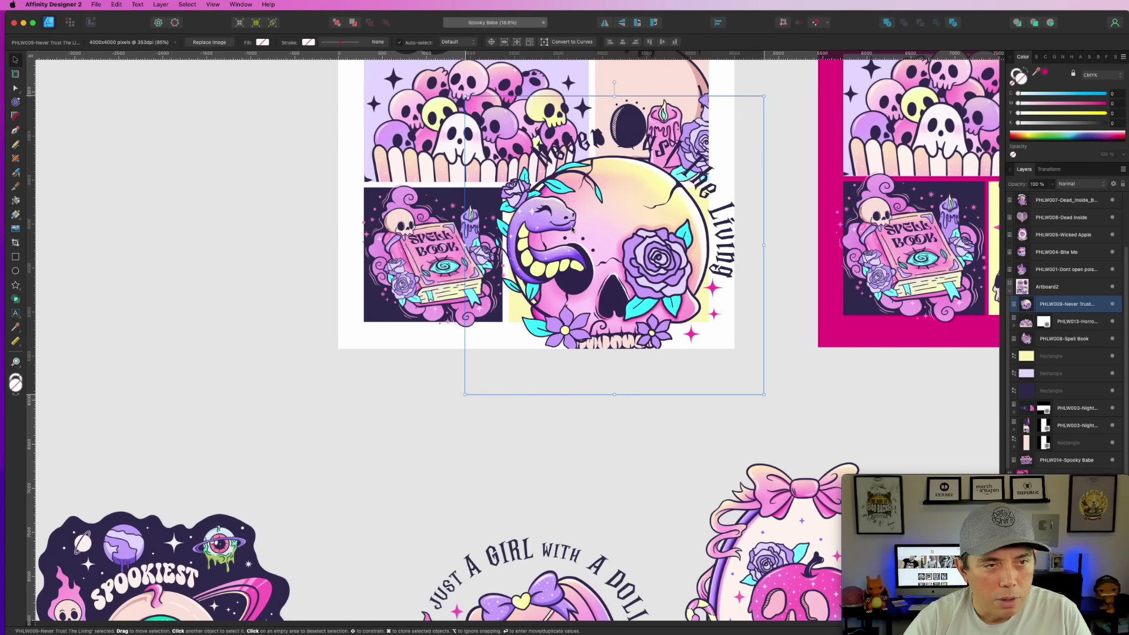
Crop the Never Trust The Living skull graphic to the edges of the yellow panel.
click(16, 242)
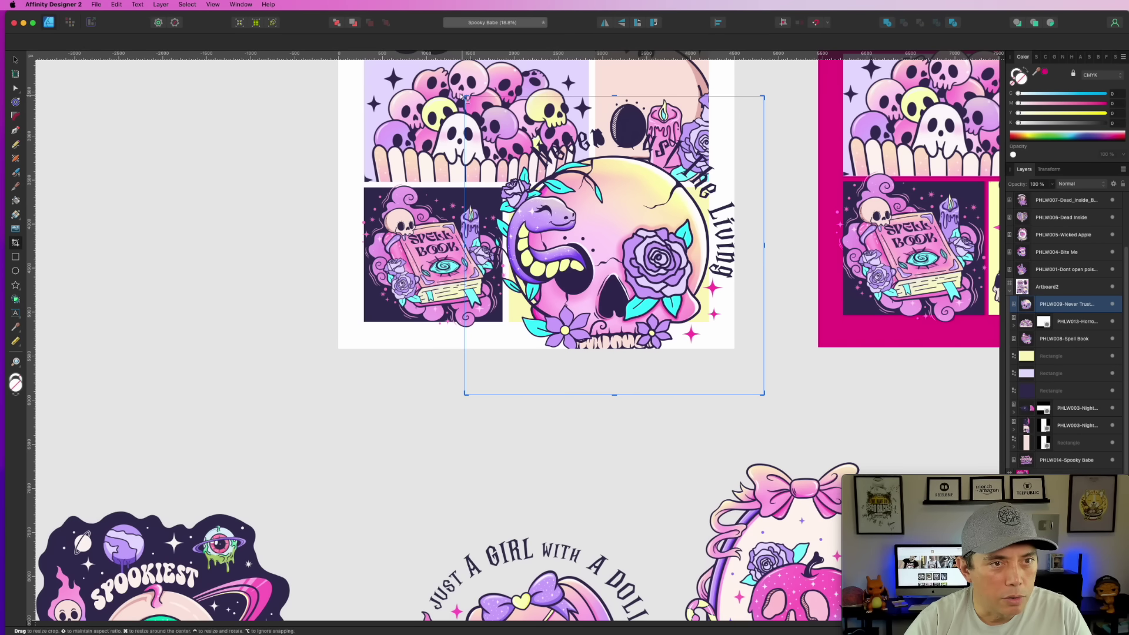
drag(466, 97, 509, 187)
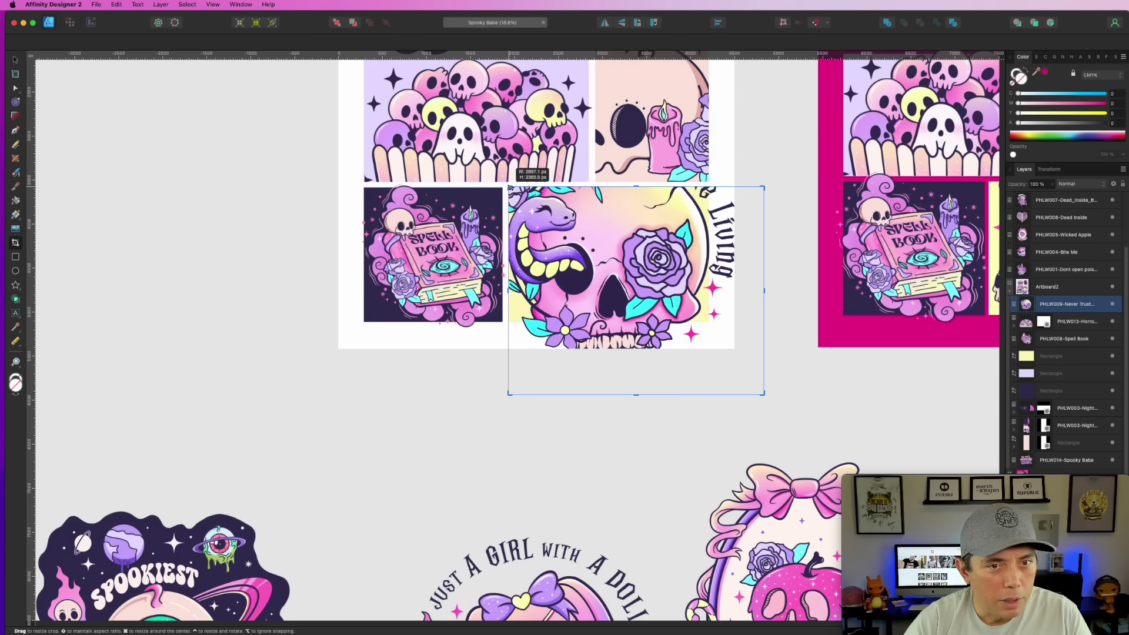
drag(764, 394, 709, 321)
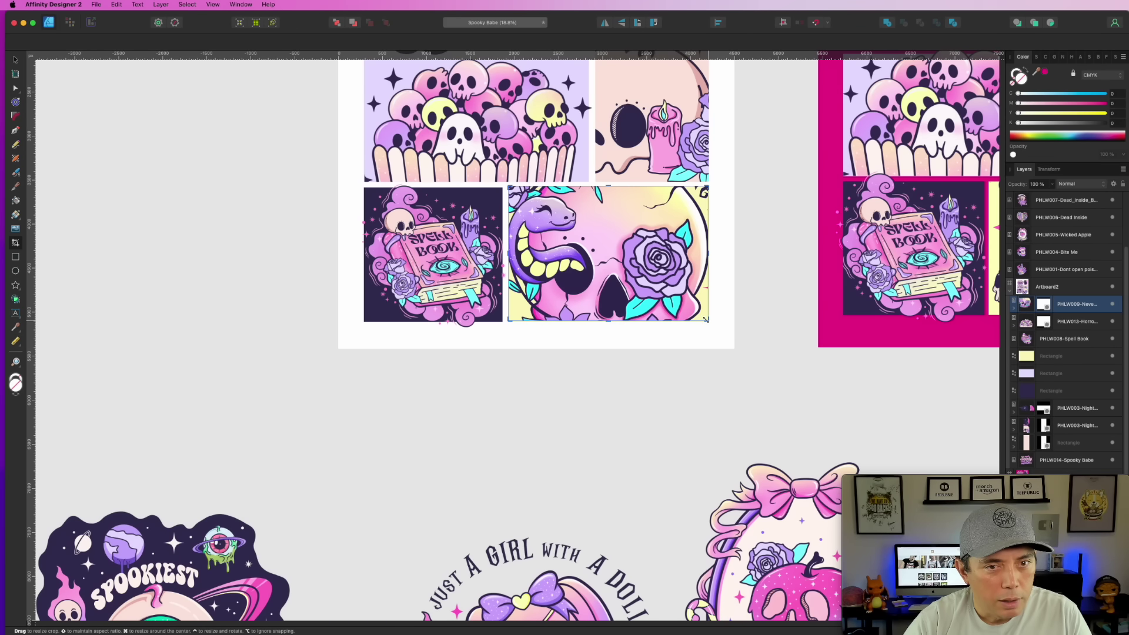
scroll(709, 321, up, 5)
scroll(691, 318, up, 3)
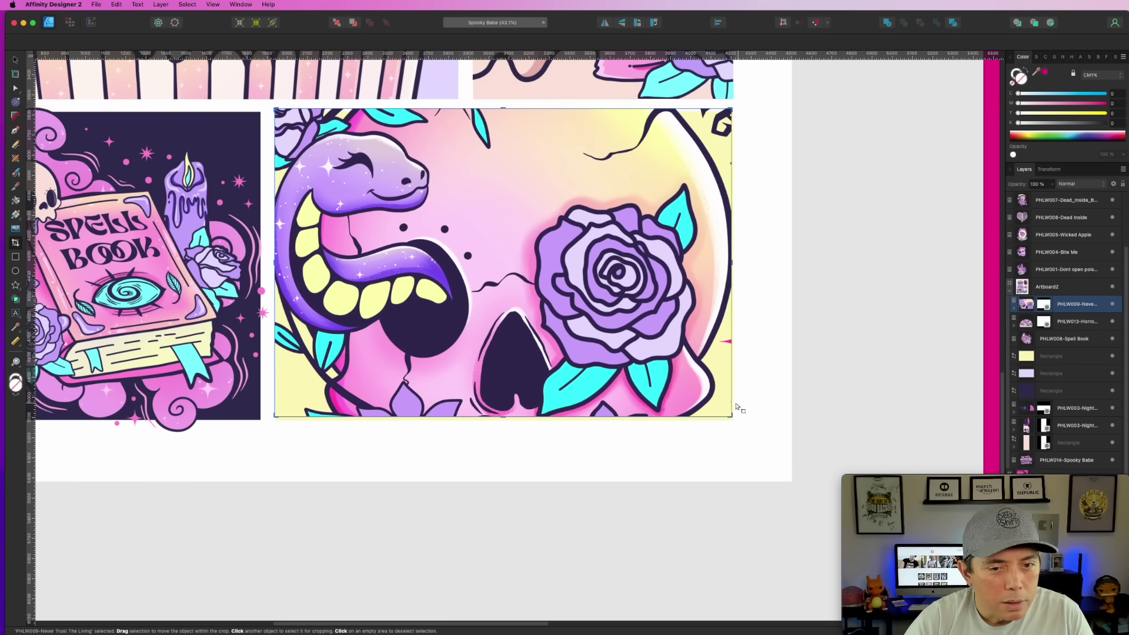
drag(732, 417, 733, 421)
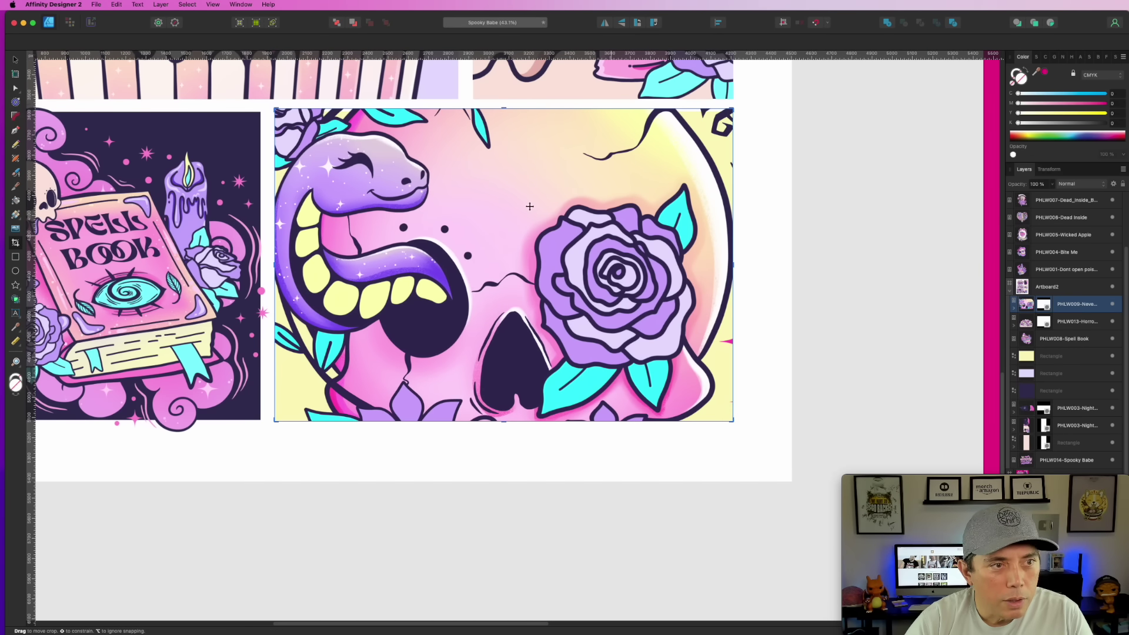
drag(274, 108, 275, 112)
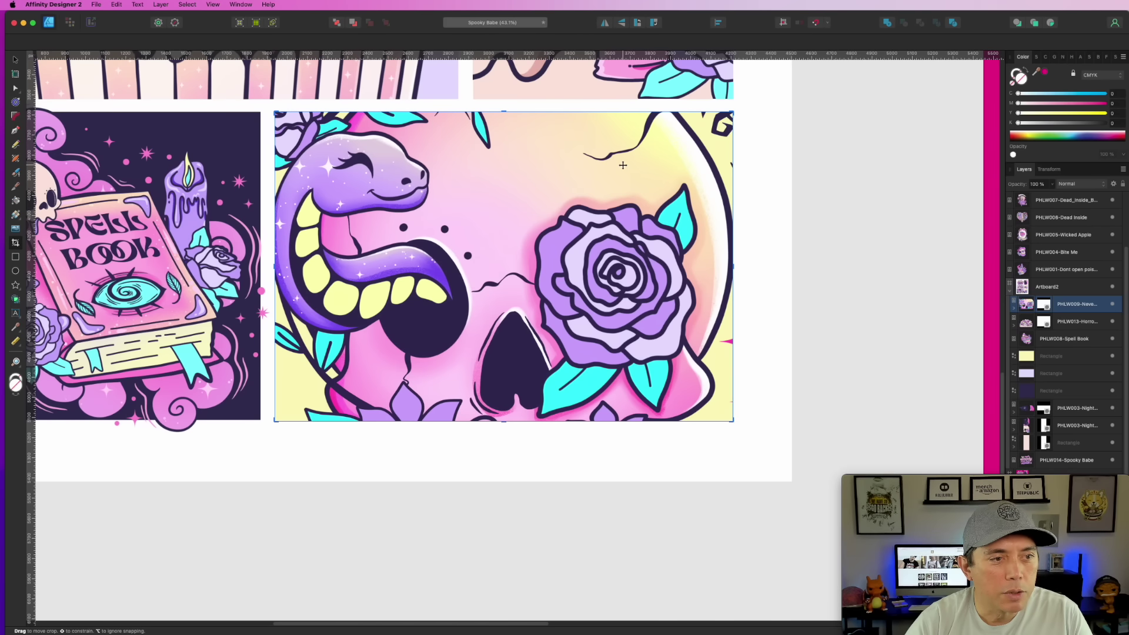
Enlarge the cropped skull graphic slightly and trim its overhang back to the yellow panel's lower and outer edges.
scroll(623, 165, down, 5)
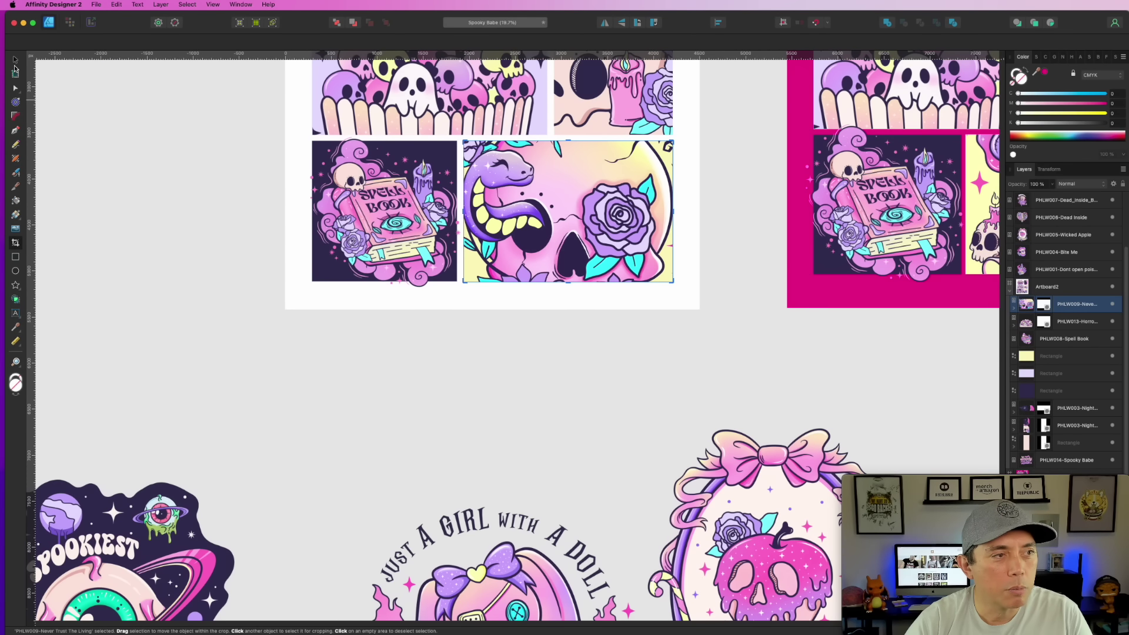
click(15, 61)
drag(673, 282, 687, 288)
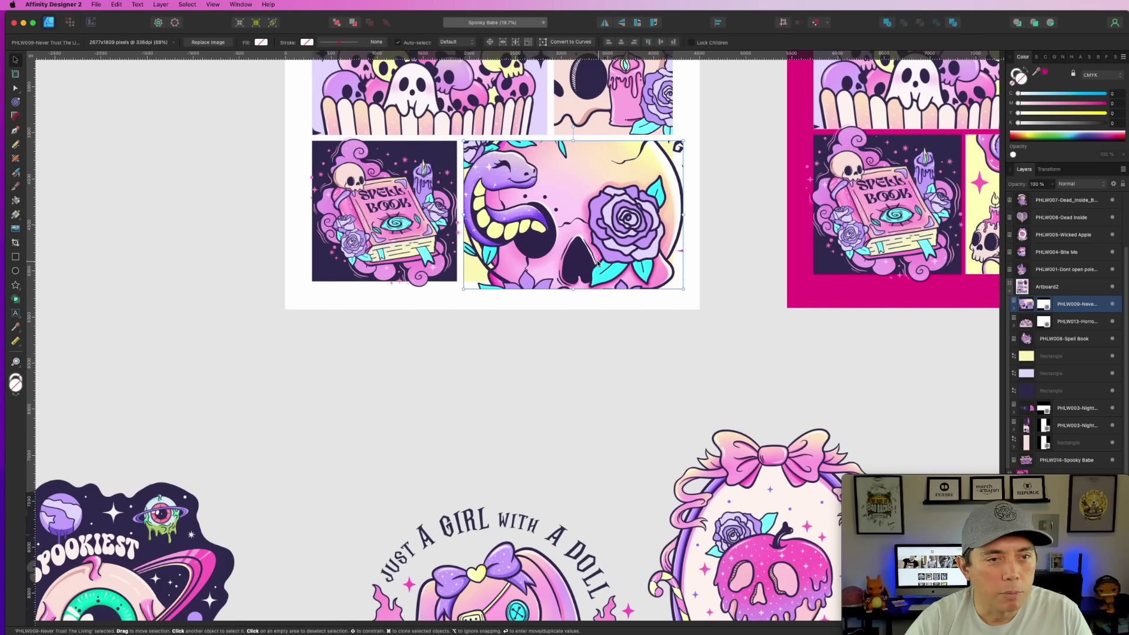
scroll(598, 262, up, 3)
click(15, 243)
drag(735, 306, 716, 293)
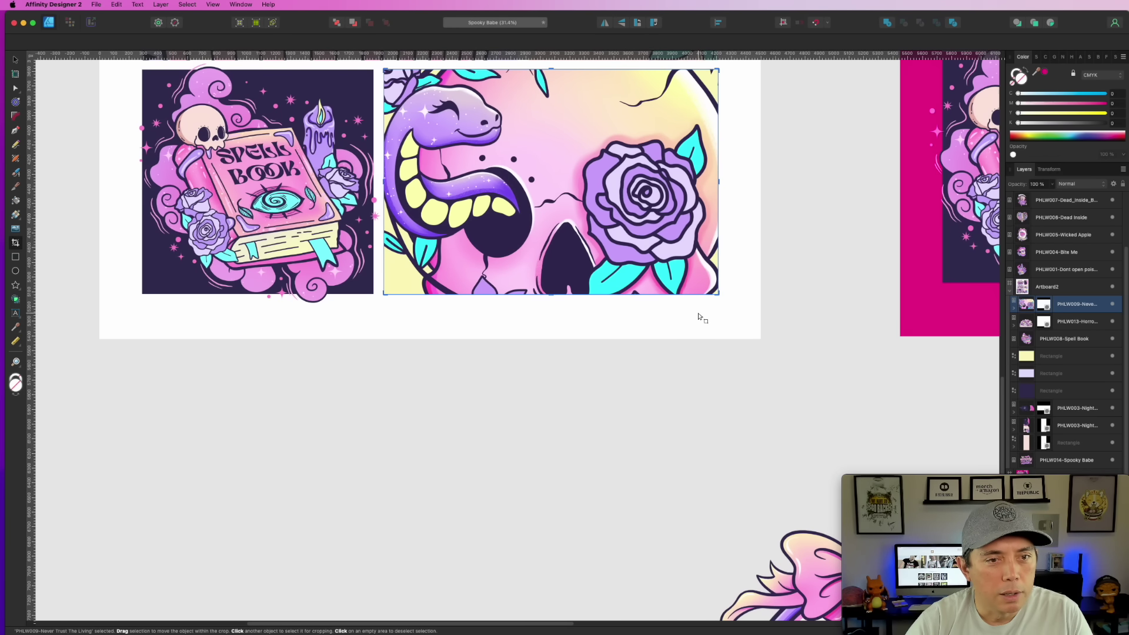
Move the cropped skull graphic off Artboard2 onto the empty canvas beside it.
scroll(701, 318, down, 5)
scroll(614, 240, down, 3)
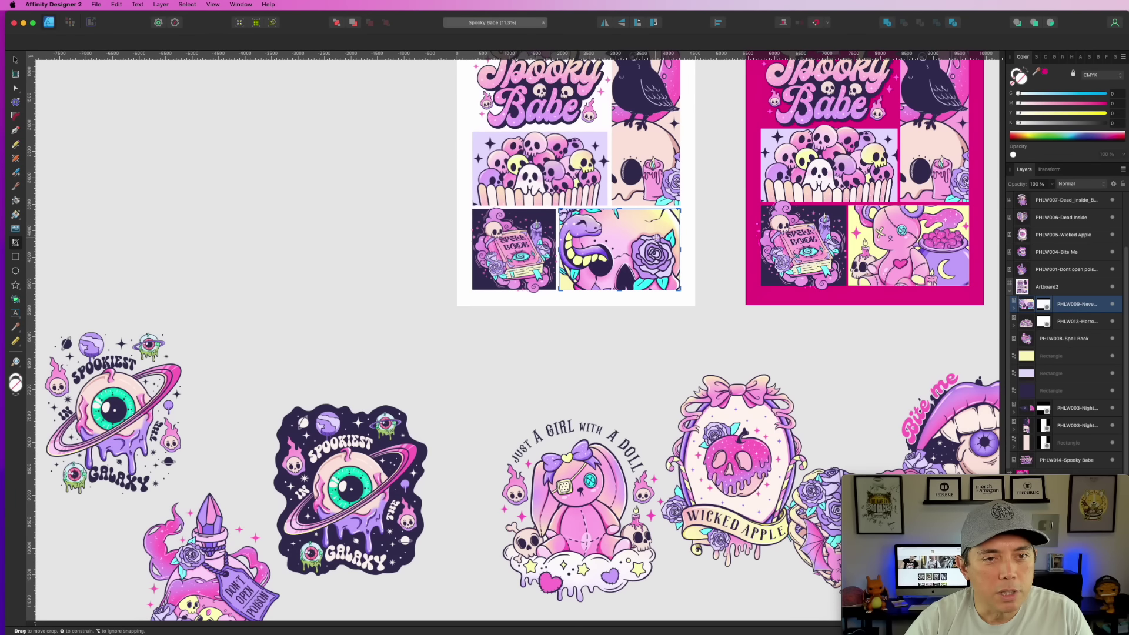
scroll(629, 256, down, 2)
click(15, 59)
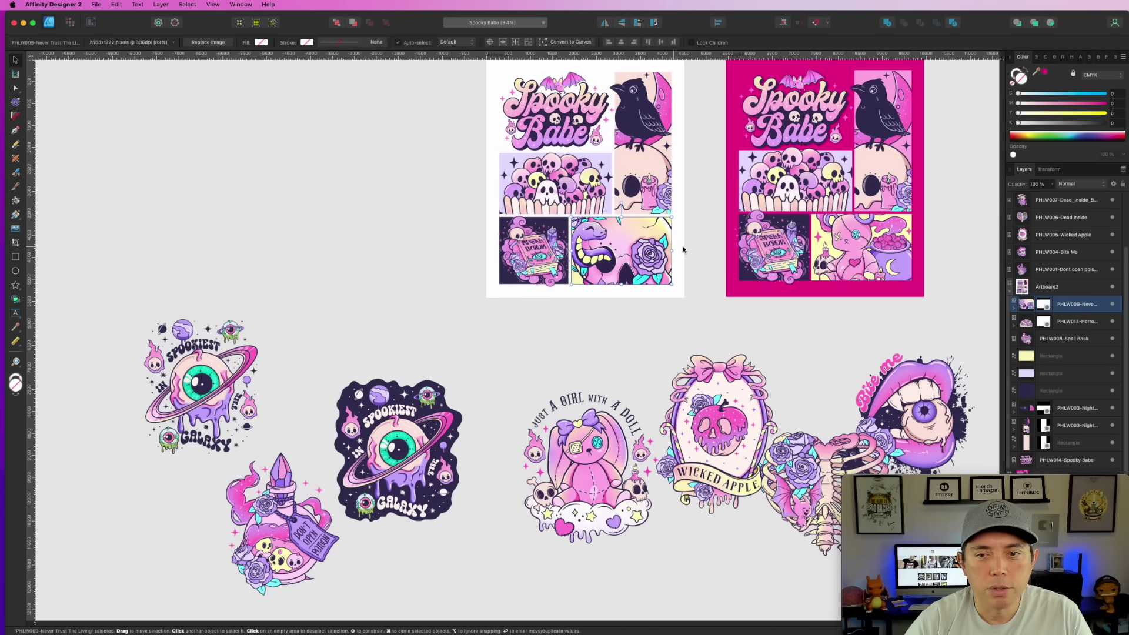
drag(640, 250, 303, 211)
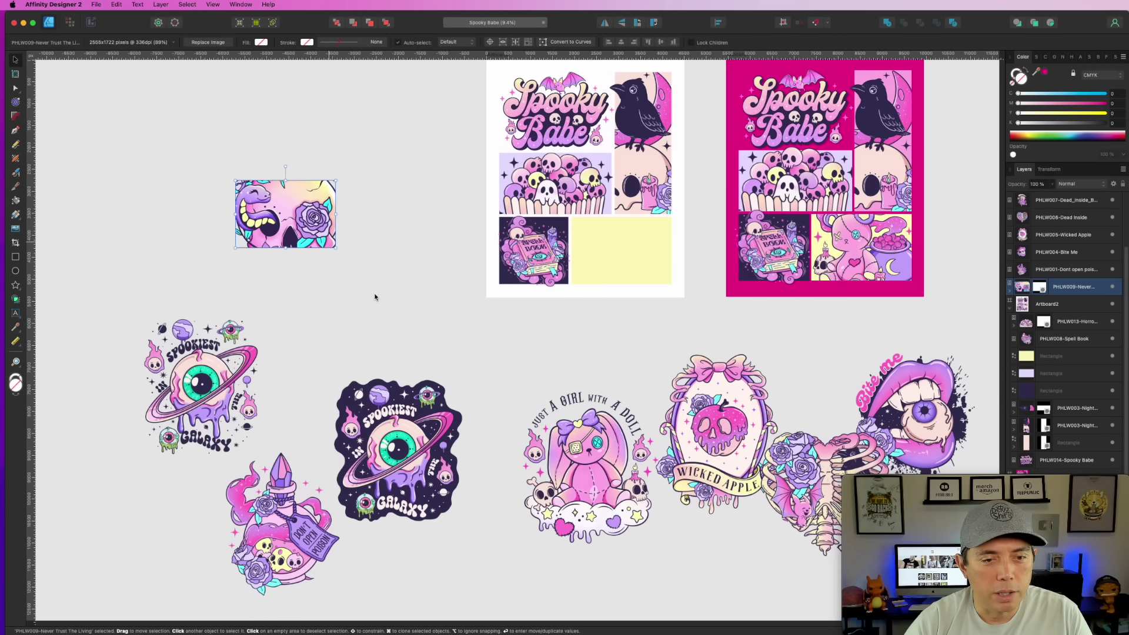
Place the Dead Inside ribcage graphic over Artboard2's yellow panel, scaling it down until the ribs roughly span the panel.
scroll(269, 418, down, 3)
scroll(602, 357, down, 1)
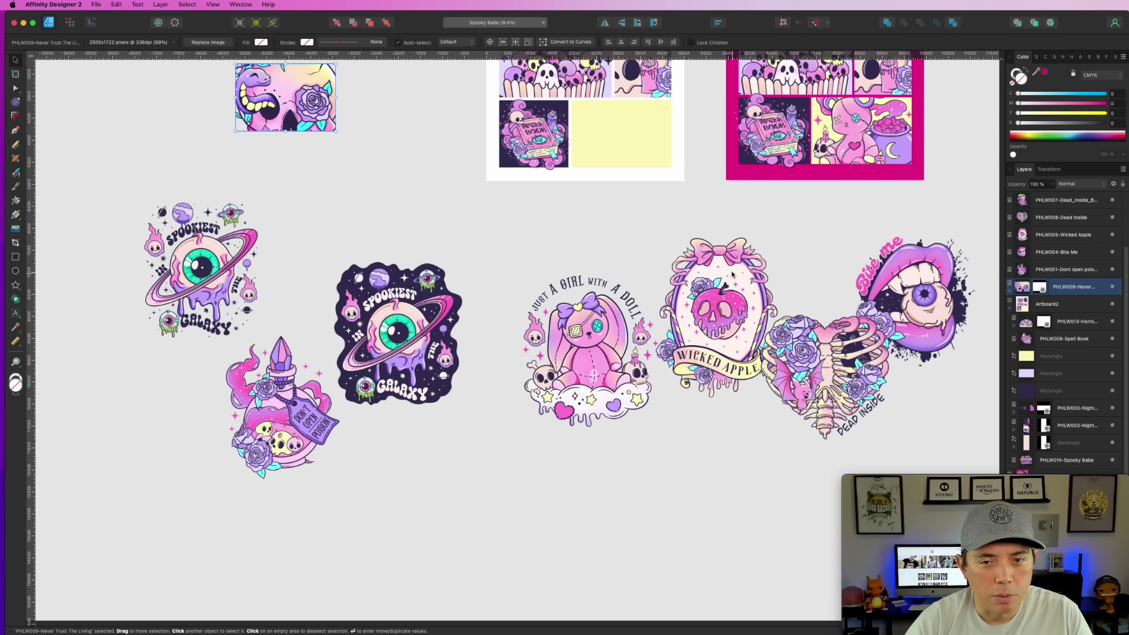
scroll(711, 328, down, 2)
drag(796, 358, 650, 200)
scroll(649, 238, up, 6)
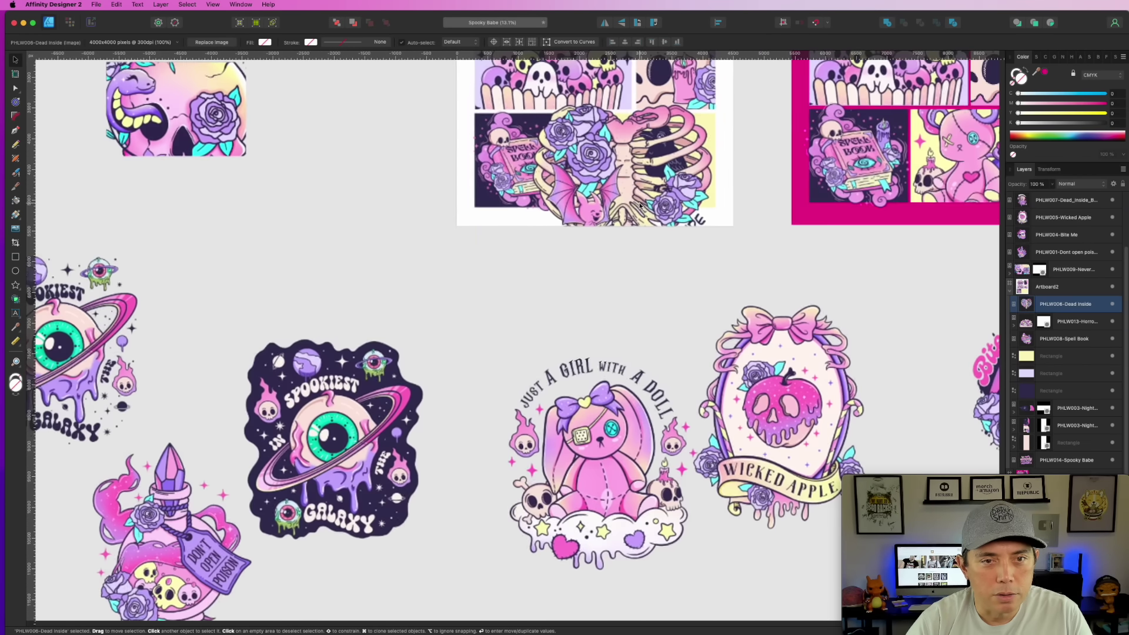
drag(649, 242, 695, 242)
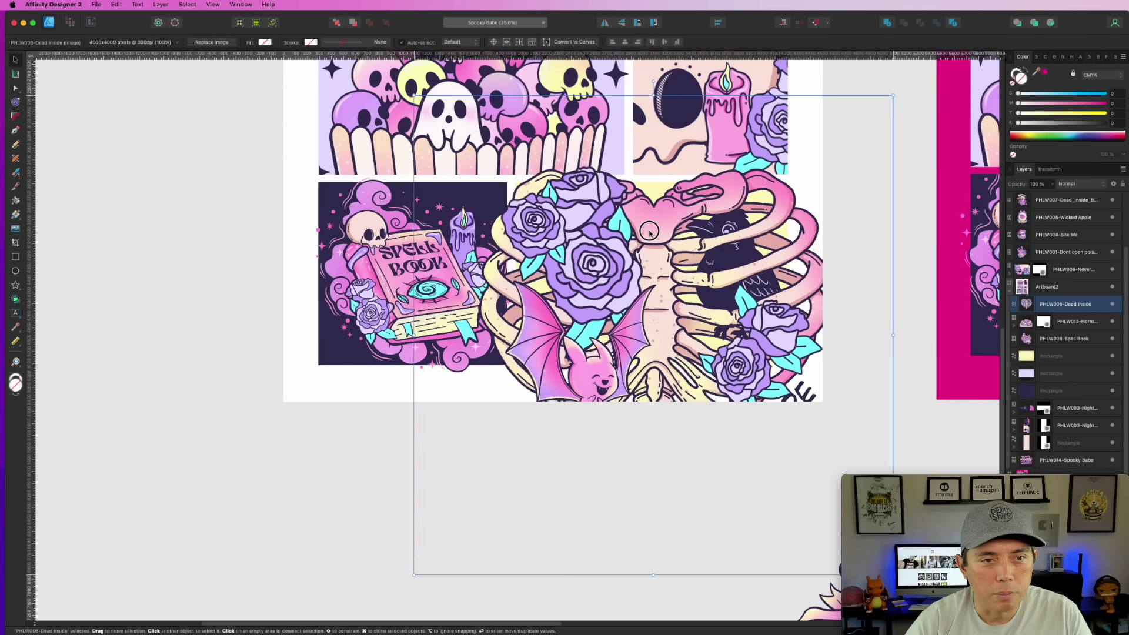
drag(892, 93, 822, 167)
drag(699, 293, 728, 250)
drag(851, 115, 851, 114)
drag(713, 227, 714, 234)
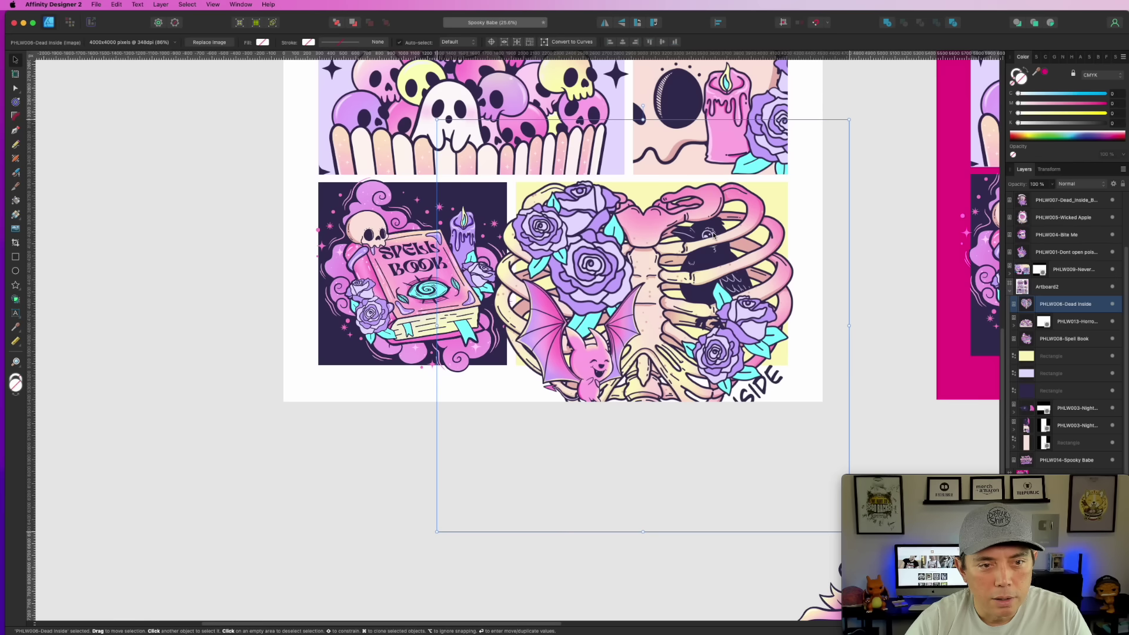
Crop the ribcage graphic's bottom, top and left sides to the yellow panel's edges and deselect it.
click(17, 242)
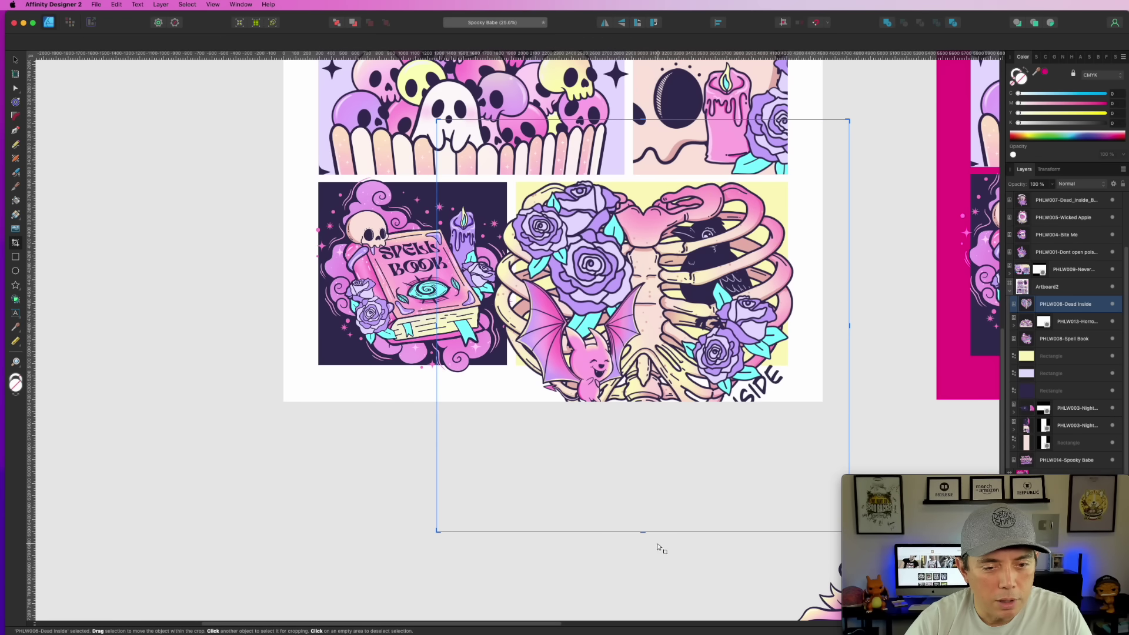
drag(643, 531, 662, 366)
click(666, 501)
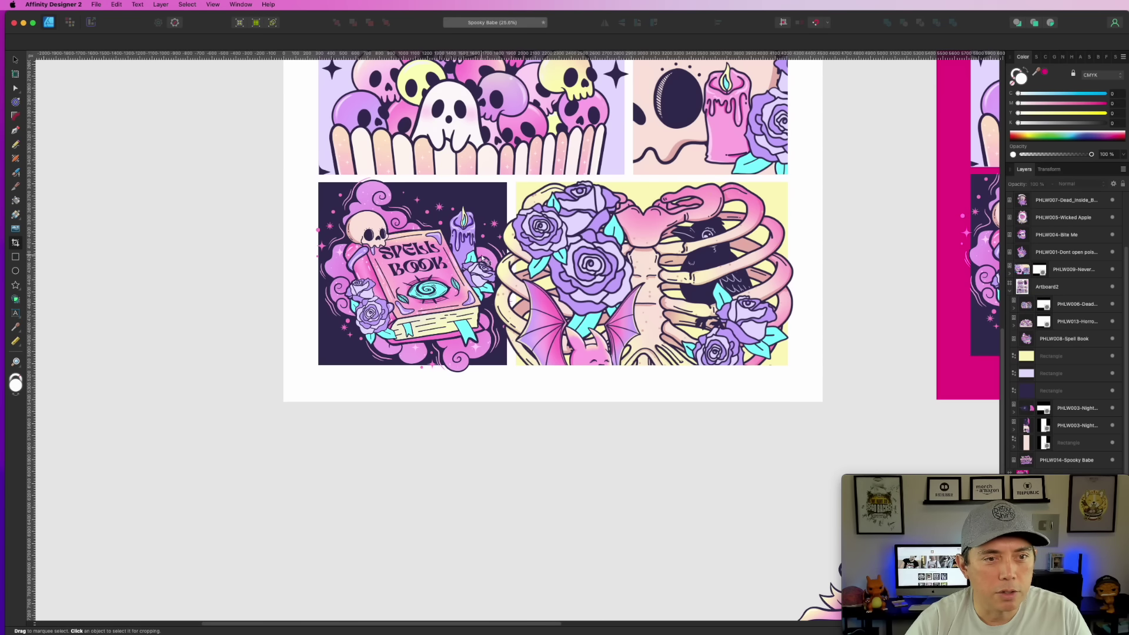
click(658, 302)
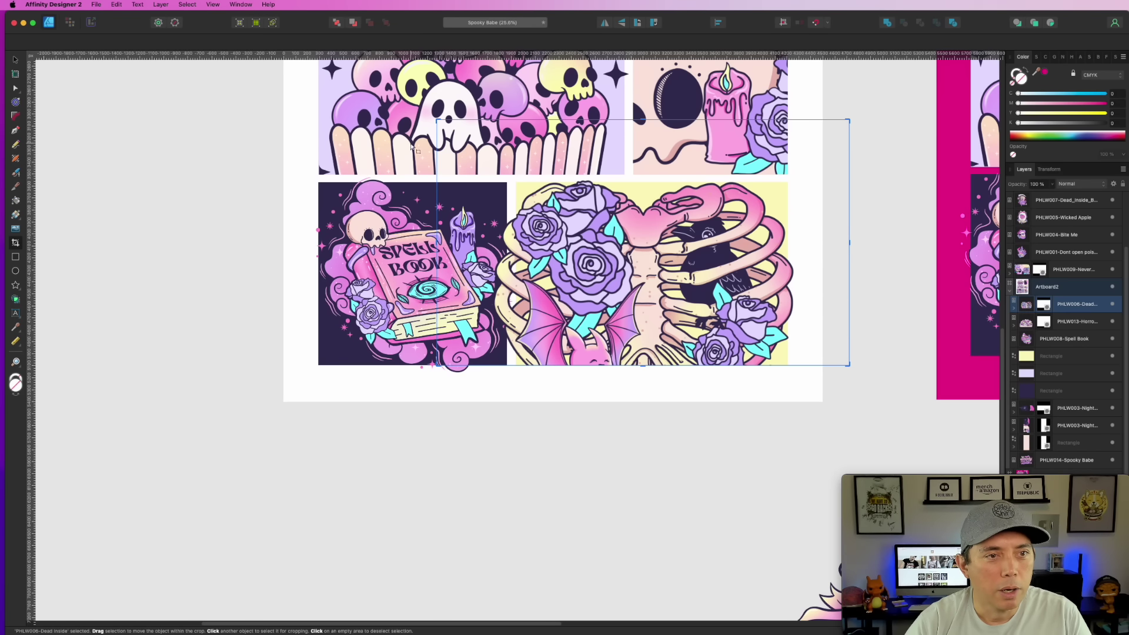
drag(437, 120, 517, 183)
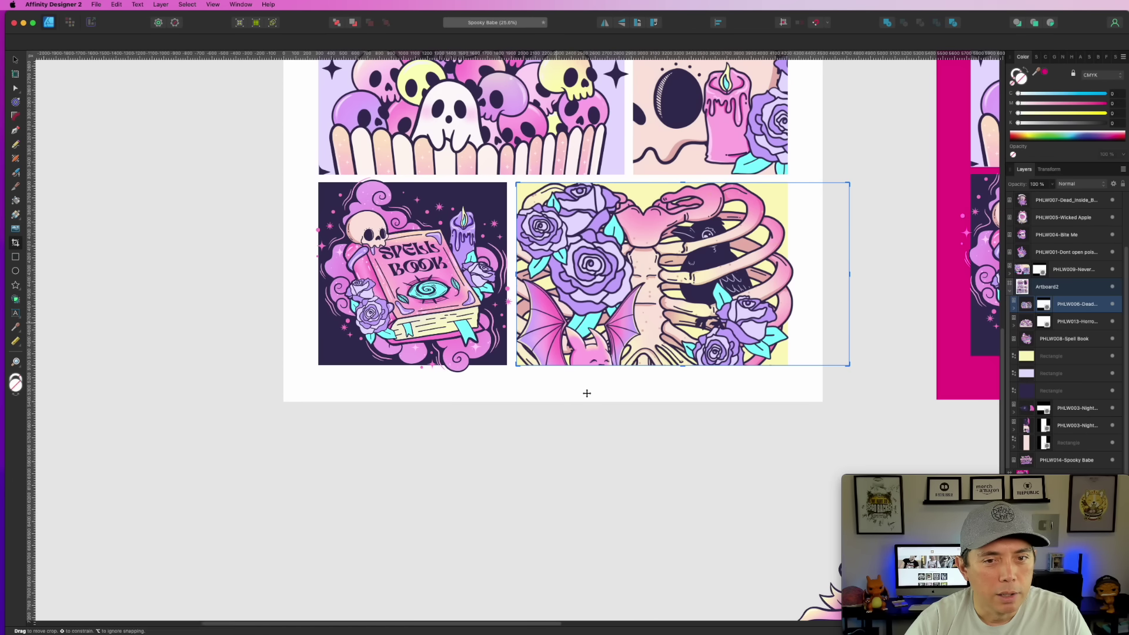
click(632, 456)
scroll(633, 457, down, 3)
scroll(633, 457, down, 3)
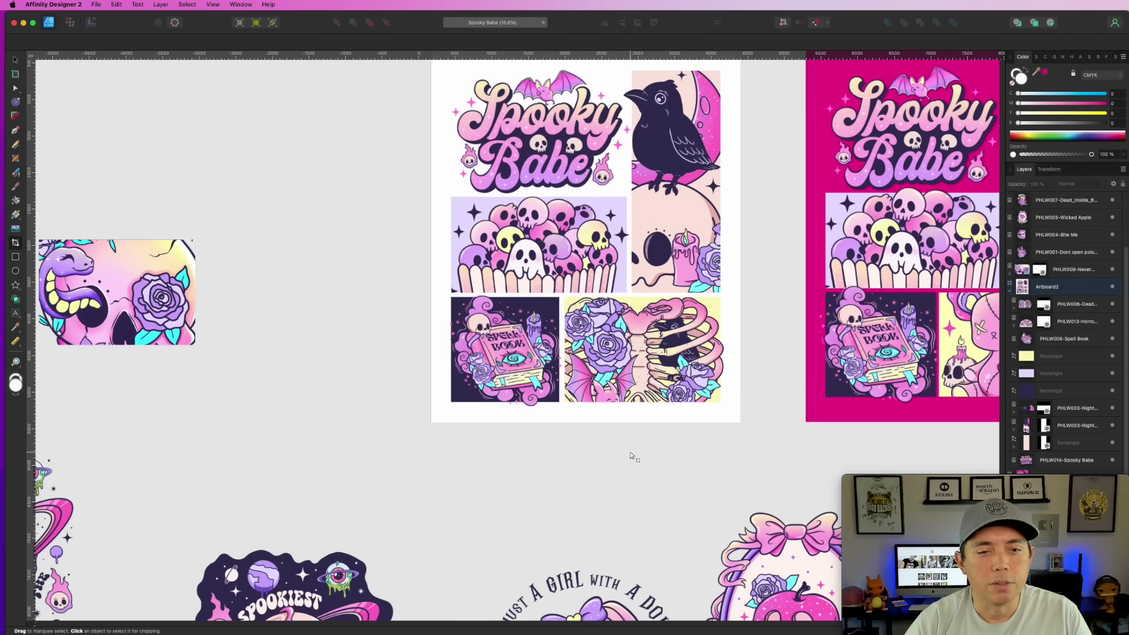
scroll(576, 475, down, 5)
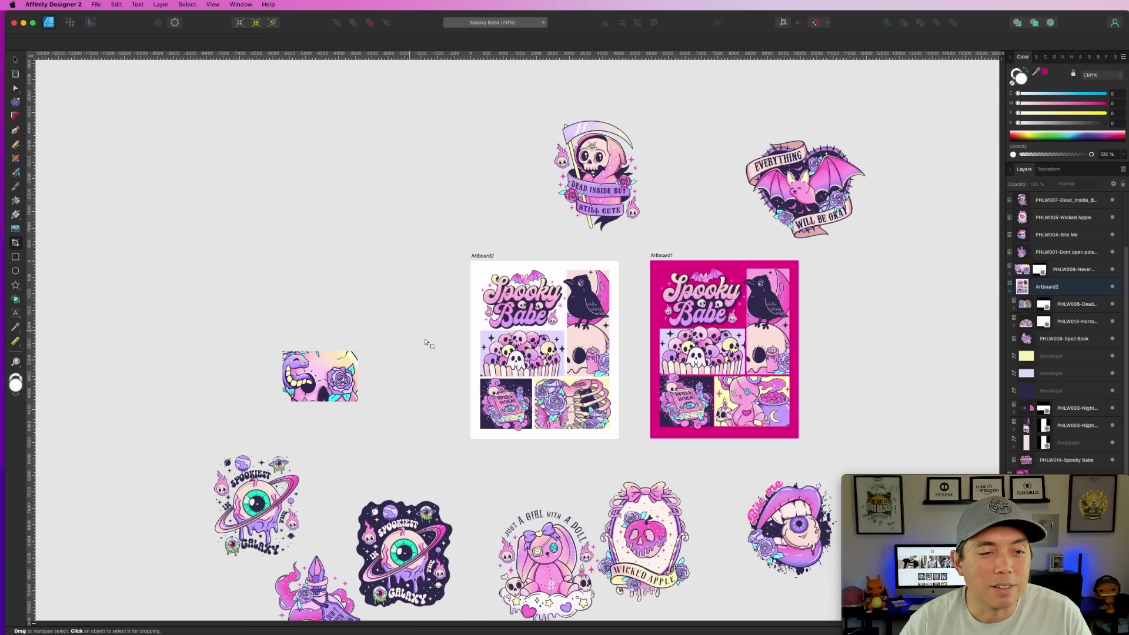
scroll(476, 361, up, 5)
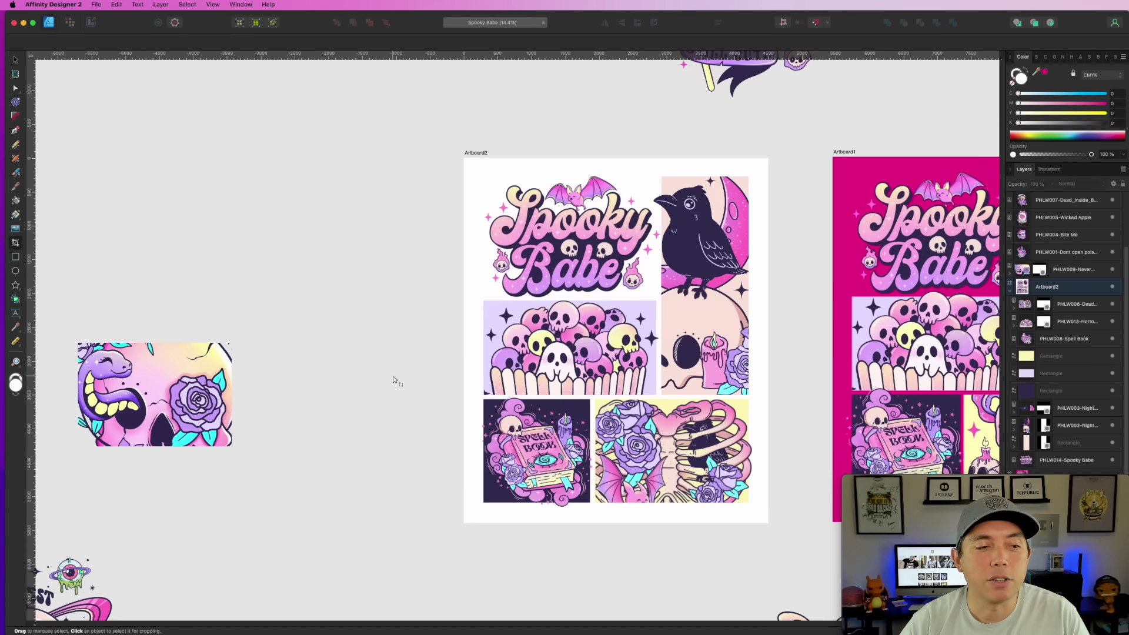
scroll(395, 383, down, 5)
scroll(349, 489, down, 4)
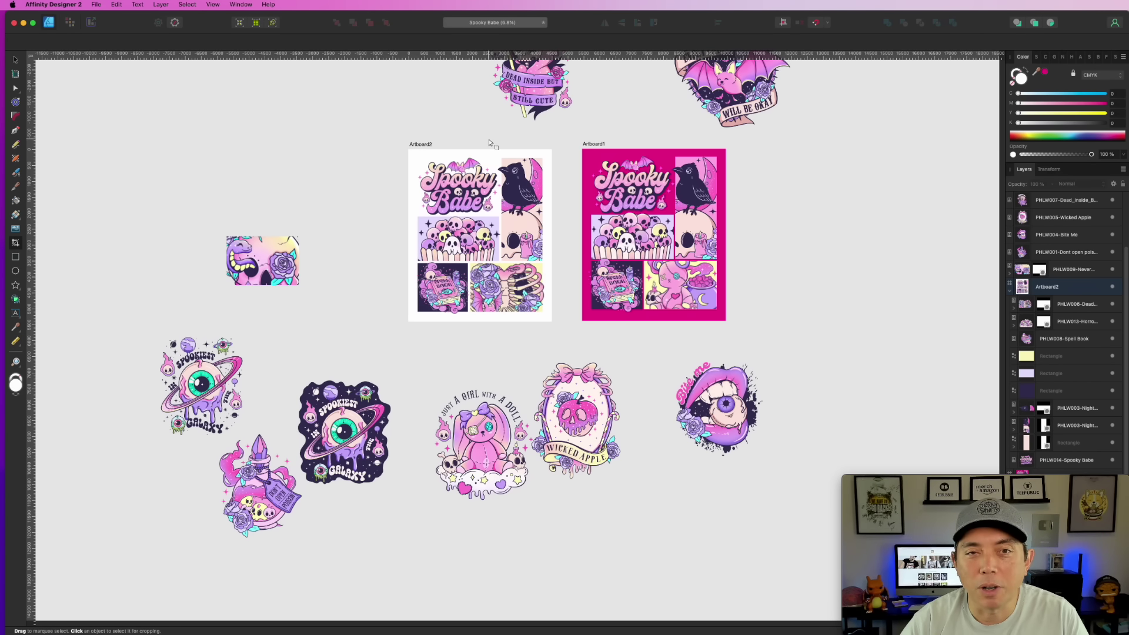
scroll(436, 188, up, 5)
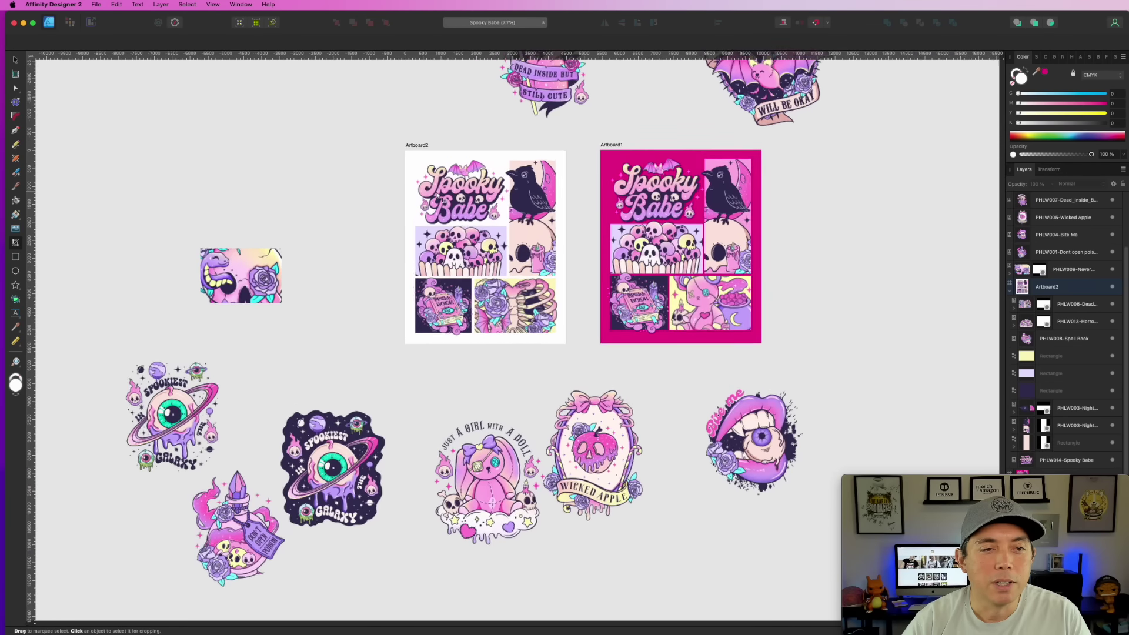